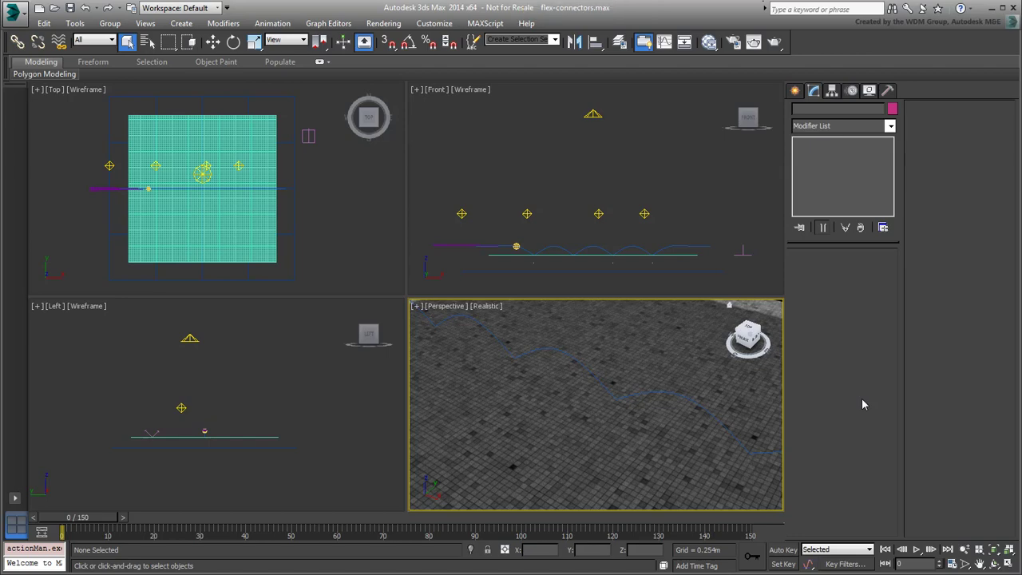
Step: Load the Ripples.xml cache into the water surface's Point Cache
{"action": "left_click", "coordinate": [688, 372]}
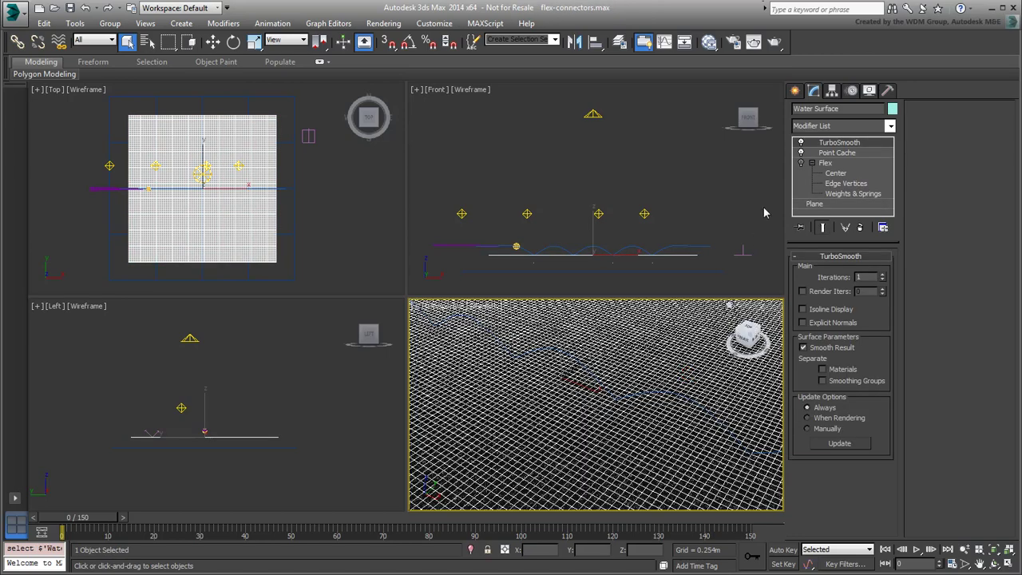
{"action": "left_click", "coordinate": [842, 155]}
{"action": "left_click", "coordinate": [859, 310]}
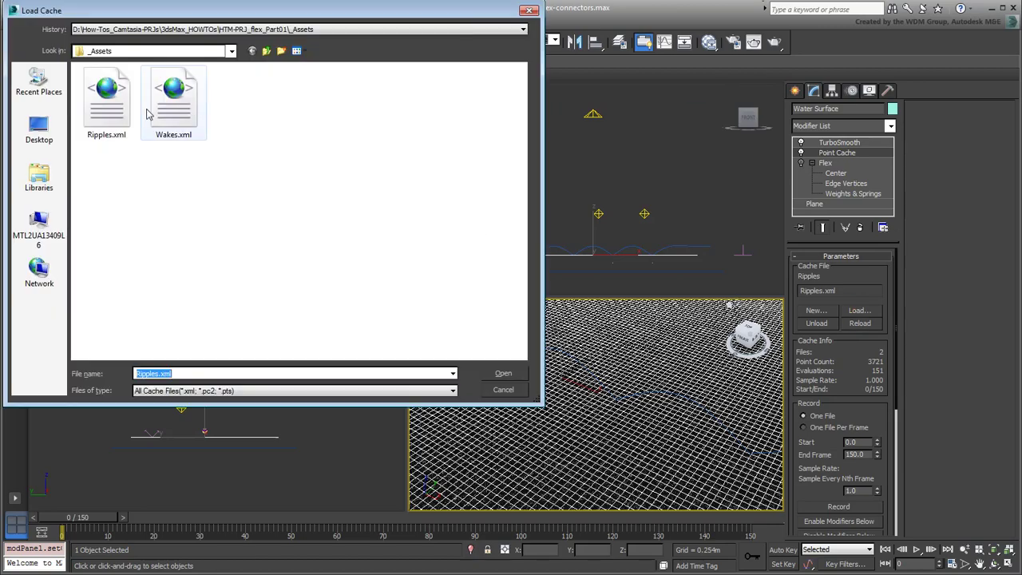
{"action": "left_click", "coordinate": [108, 112]}
{"action": "left_click", "coordinate": [503, 373]}
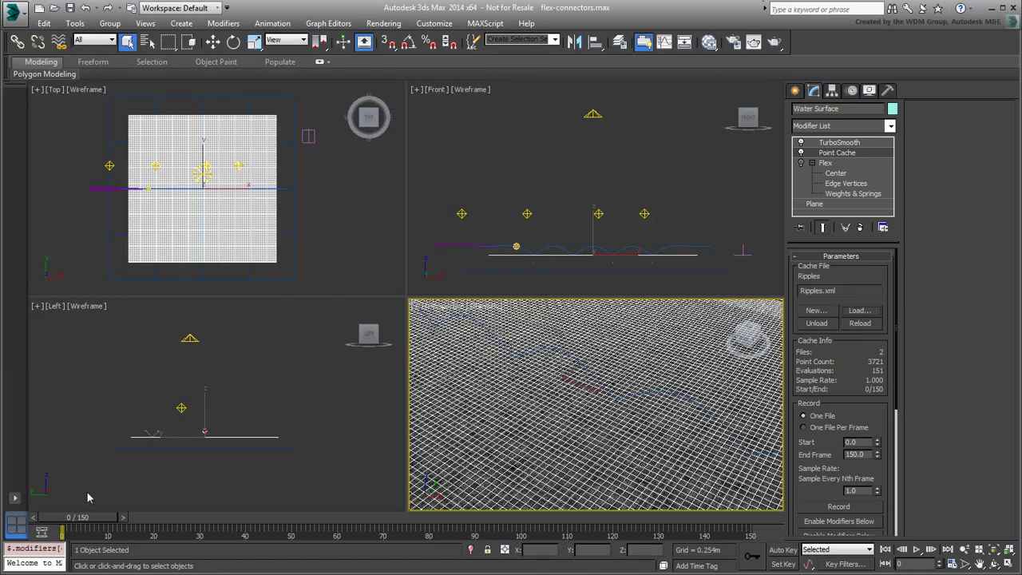
Step: Scrub to frame 45 to preview the cached ripples, then deselect the water plane
{"action": "left_click_drag", "start_coordinate": [75, 520], "coordinate": [35, 530]}
{"action": "key", "text": "q"}
{"action": "left_click", "coordinate": [655, 454]}
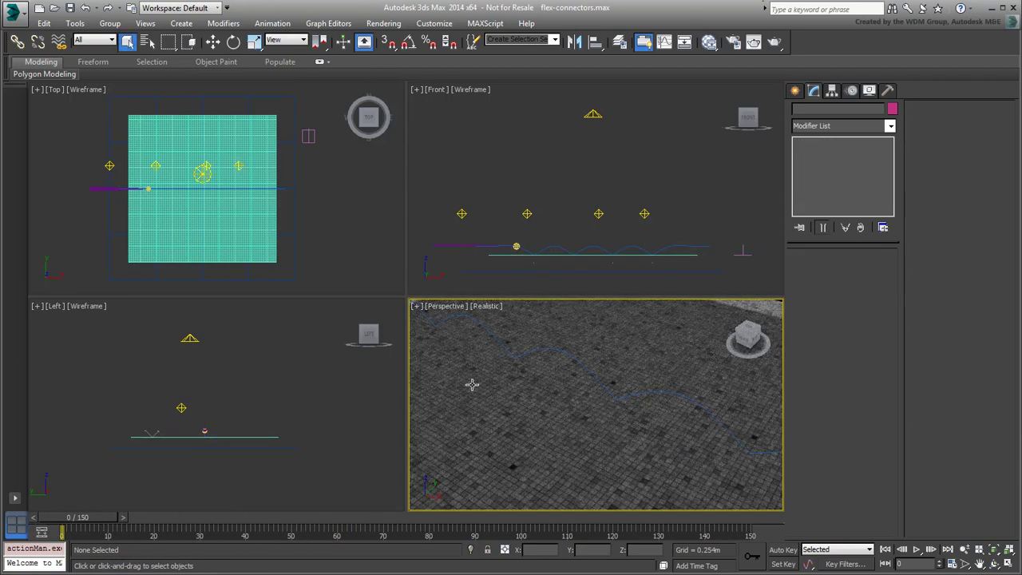
Step: Maximize the Top view and frame the water plane
{"action": "left_click", "coordinate": [334, 251]}
{"action": "key", "text": "alt+w"}
{"action": "middle_click_drag", "start_coordinate": [299, 466], "coordinate": [360, 402]}
{"action": "scroll", "coordinate": [383, 375], "scroll_direction": "up", "scroll_amount": 4}
{"action": "middle_click_drag", "start_coordinate": [406, 345], "coordinate": [408, 341]}
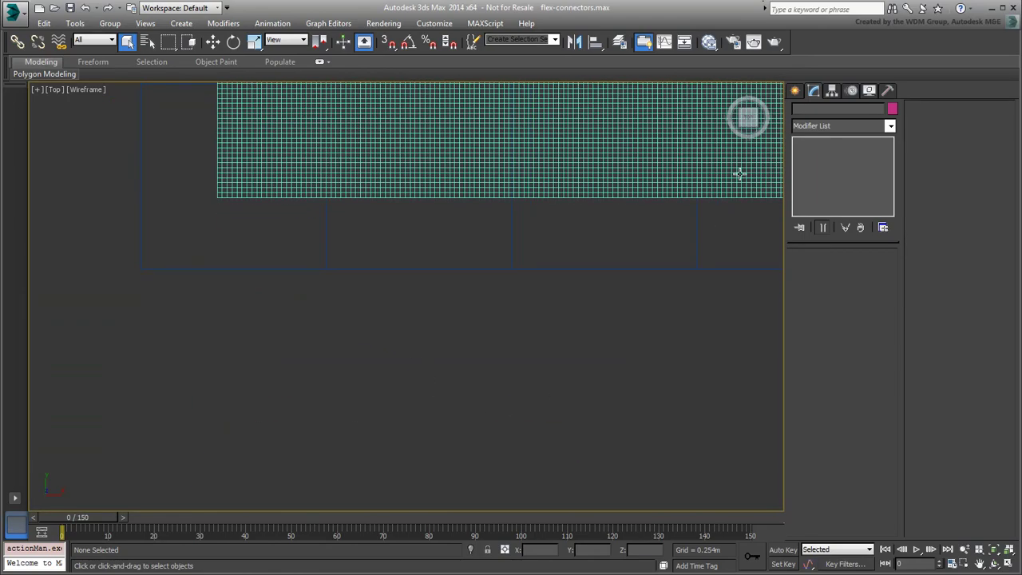
Step: Draw a two-point straight line, Line001, from left to right in the Top view
{"action": "left_click", "coordinate": [794, 90]}
{"action": "left_click", "coordinate": [814, 182]}
{"action": "left_click", "coordinate": [237, 392]}
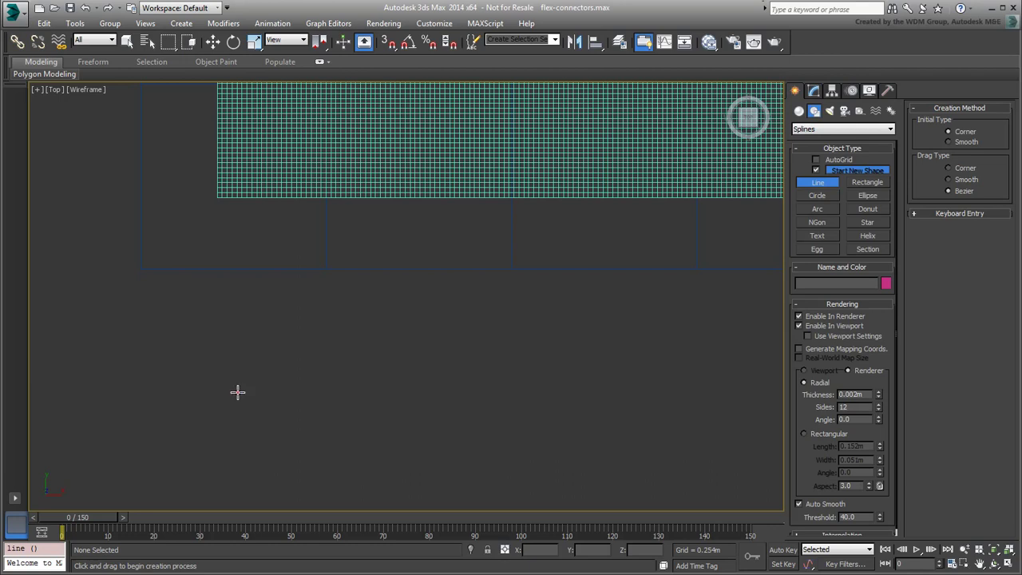
{"action": "left_click", "coordinate": [380, 392]}
{"action": "right_click", "coordinate": [456, 388]}
{"action": "scroll", "coordinate": [300, 408], "scroll_direction": "up", "scroll_amount": 4}
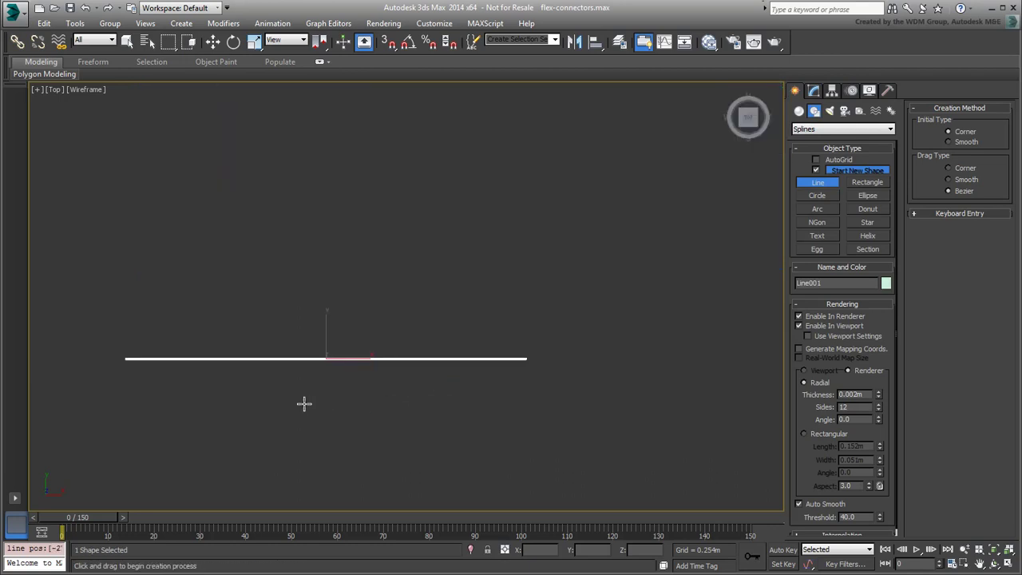
{"action": "middle_click_drag", "start_coordinate": [303, 403], "coordinate": [412, 360]}
Step: With Auto Key on, move Line001's right end vertex further right at frame 33
{"action": "left_click", "coordinate": [816, 90]}
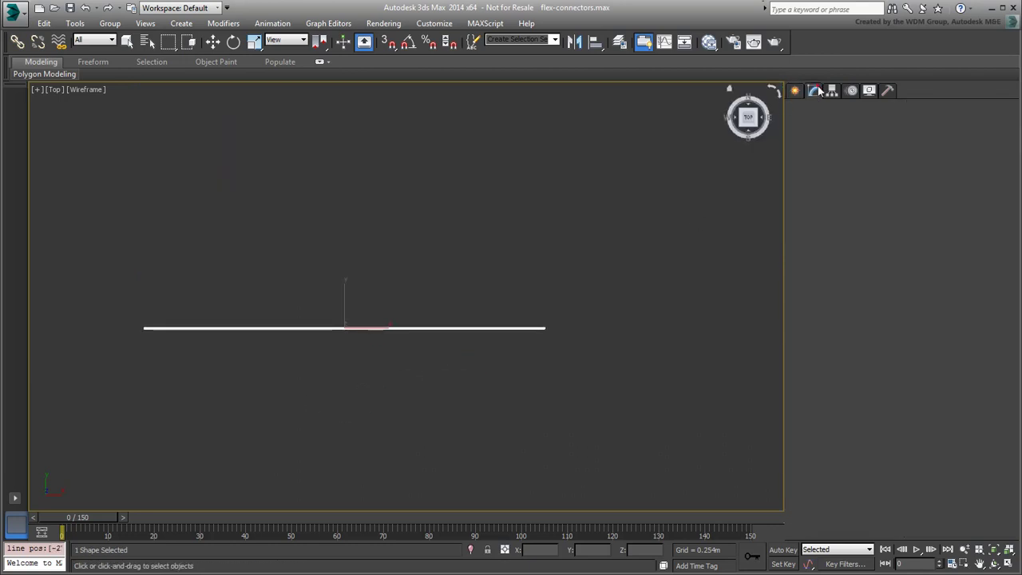
{"action": "left_click", "coordinate": [825, 299]}
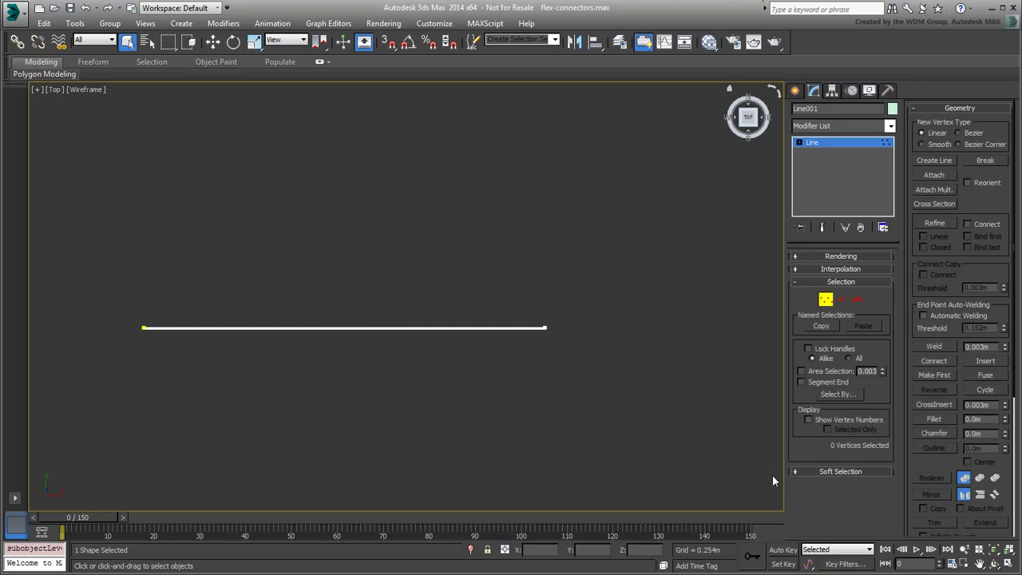
{"action": "left_click", "coordinate": [782, 550]}
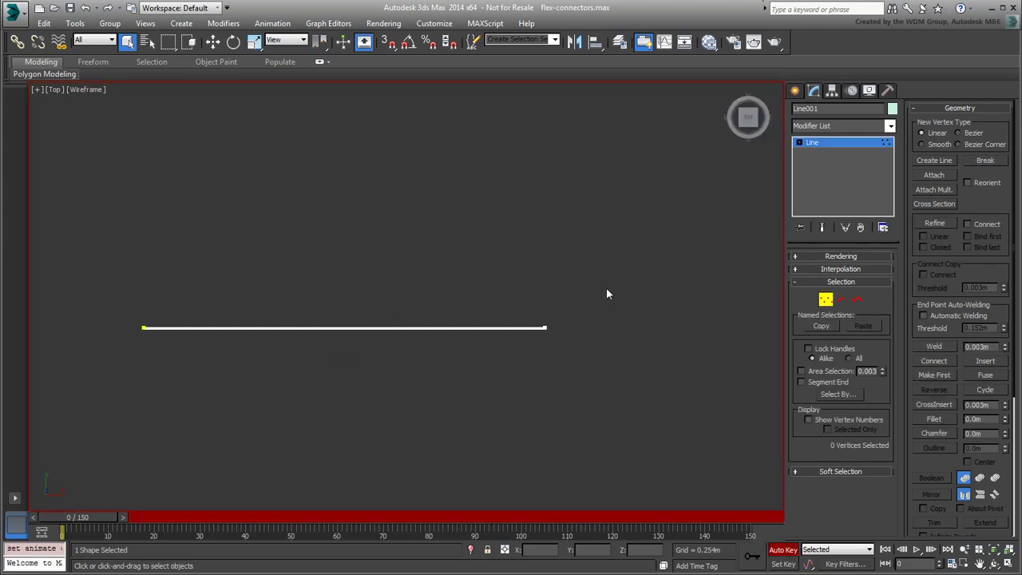
{"action": "left_click_drag", "start_coordinate": [607, 282], "coordinate": [517, 382]}
{"action": "left_click", "coordinate": [253, 511]}
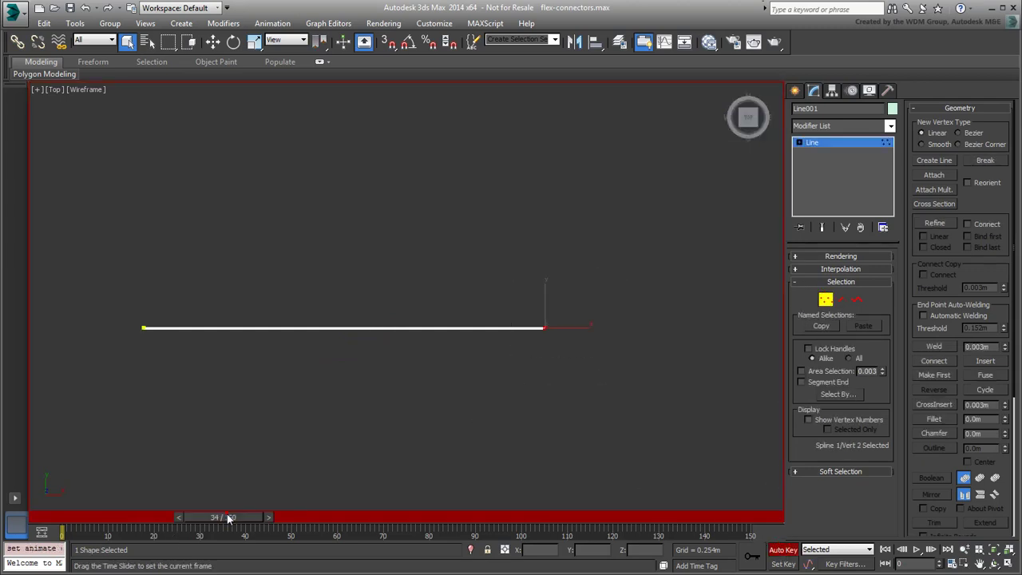
{"action": "right_click", "coordinate": [562, 359]}
{"action": "left_click", "coordinate": [586, 363]}
{"action": "left_click_drag", "start_coordinate": [591, 327], "coordinate": [796, 329]}
{"action": "left_click_drag", "start_coordinate": [235, 519], "coordinate": [33, 517]}
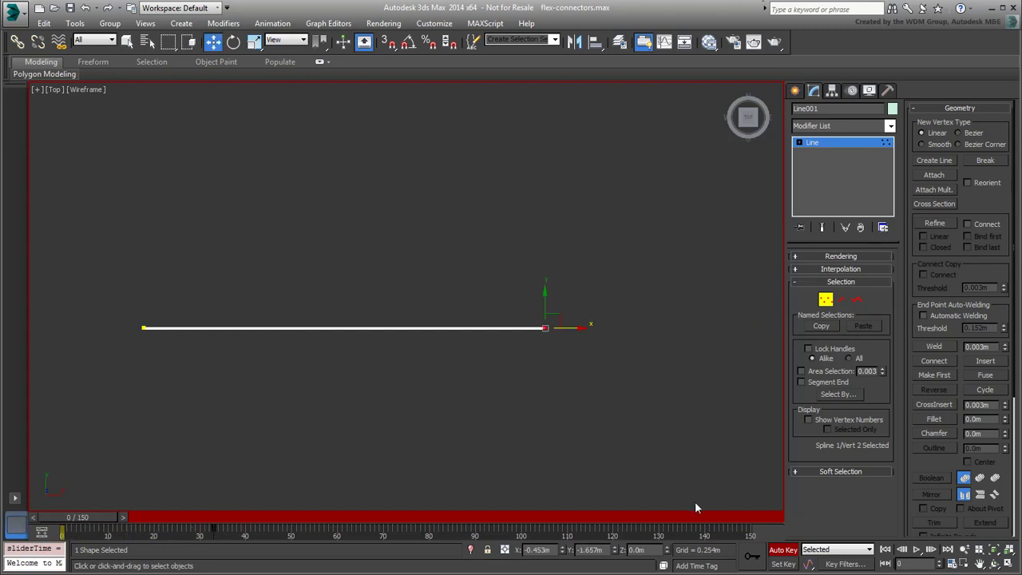
Step: Return Line001 to object level and reframe the Top view
{"action": "left_click", "coordinate": [825, 300]}
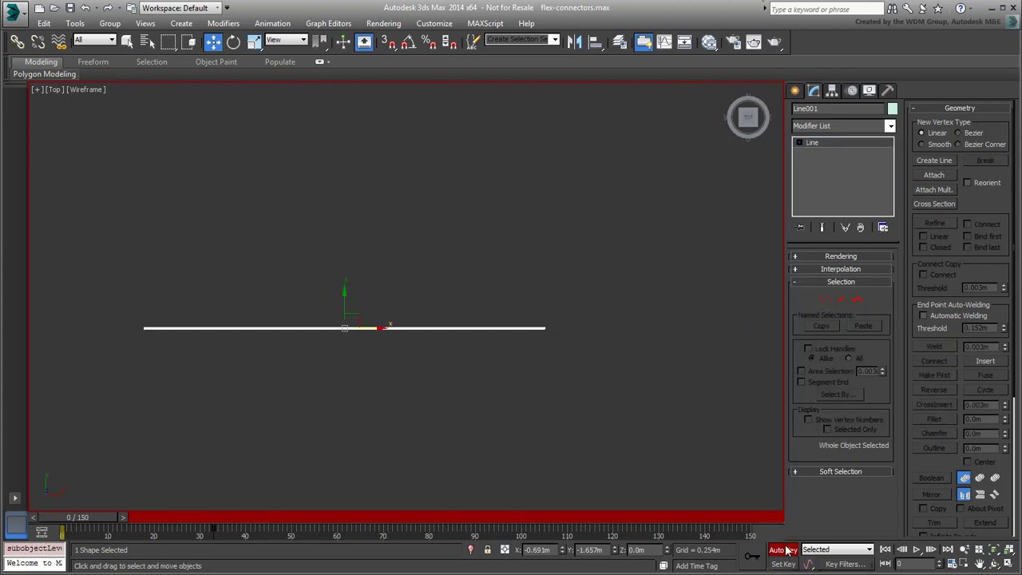
{"action": "middle_click_drag", "start_coordinate": [413, 406], "coordinate": [393, 380]}
{"action": "scroll", "coordinate": [393, 380], "scroll_direction": "down", "scroll_amount": 2}
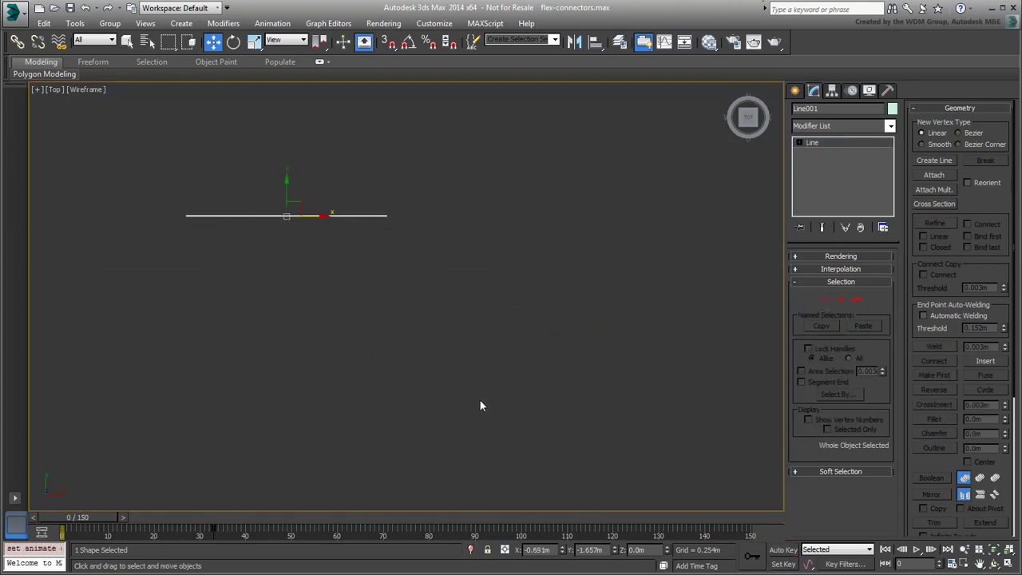
Step: Create two box point helpers, Point001 and Point002, sized 0.107m, left and right
{"action": "left_click", "coordinate": [795, 90]}
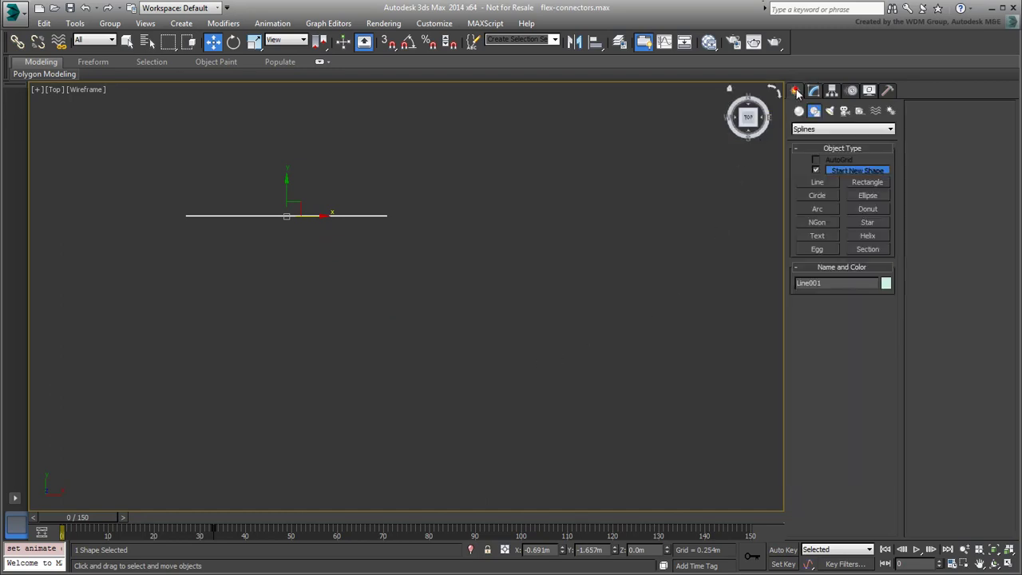
{"action": "left_click", "coordinate": [859, 111]}
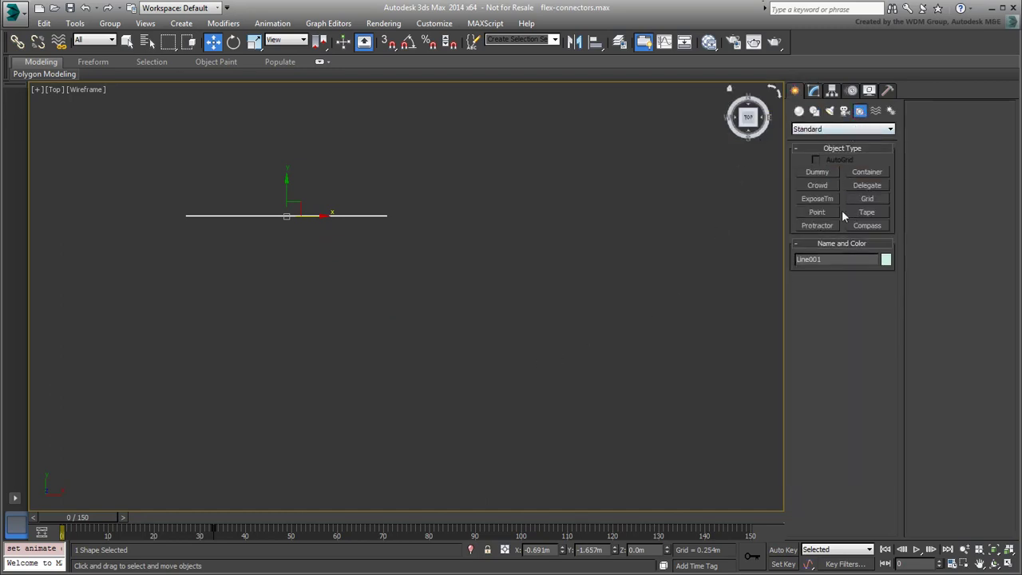
{"action": "left_click", "coordinate": [817, 213]}
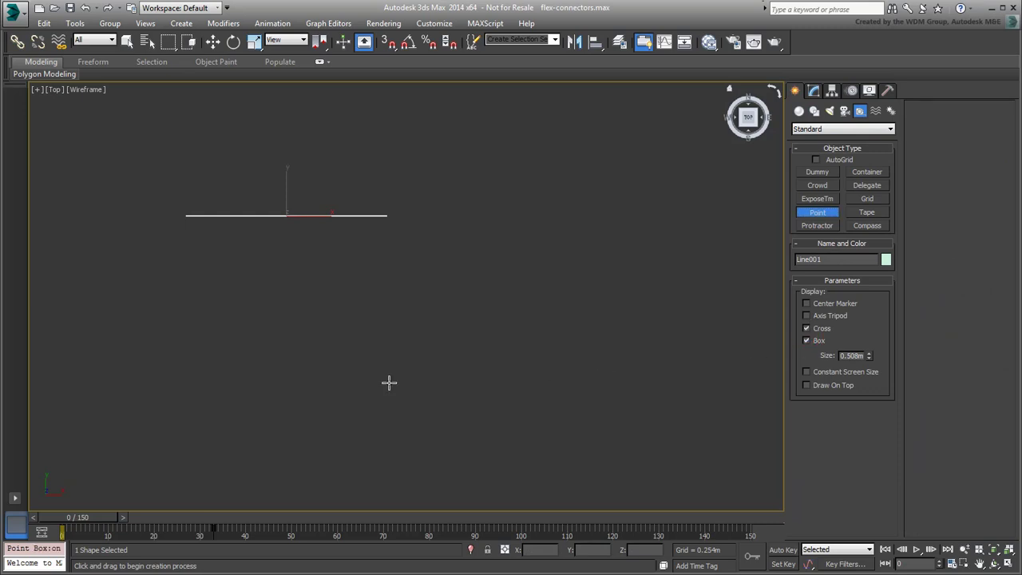
{"action": "left_click", "coordinate": [806, 340]}
{"action": "left_click", "coordinate": [170, 347]}
{"action": "left_click_drag", "start_coordinate": [170, 348], "coordinate": [164, 356]}
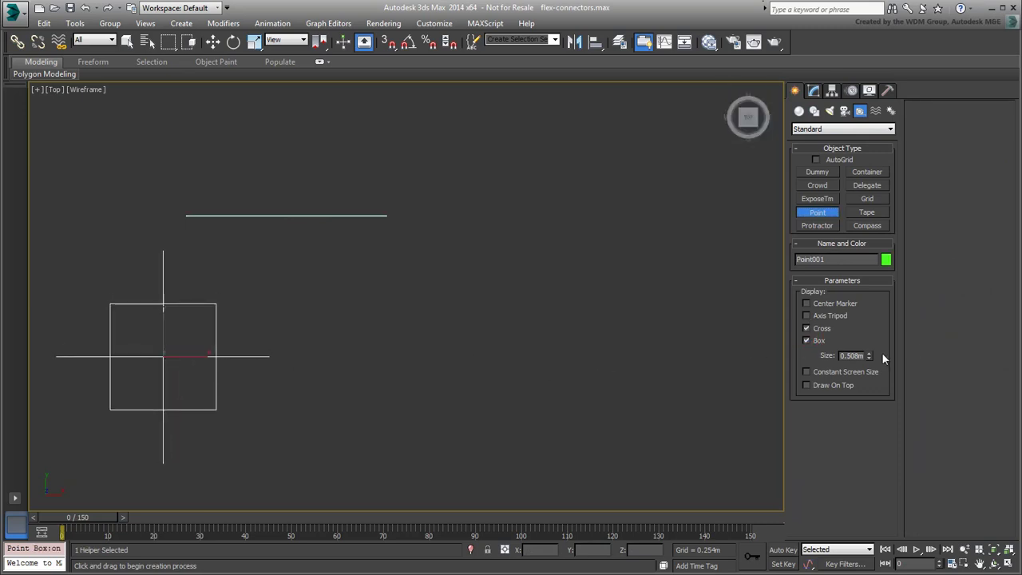
{"action": "left_click_drag", "start_coordinate": [869, 357], "coordinate": [869, 405]}
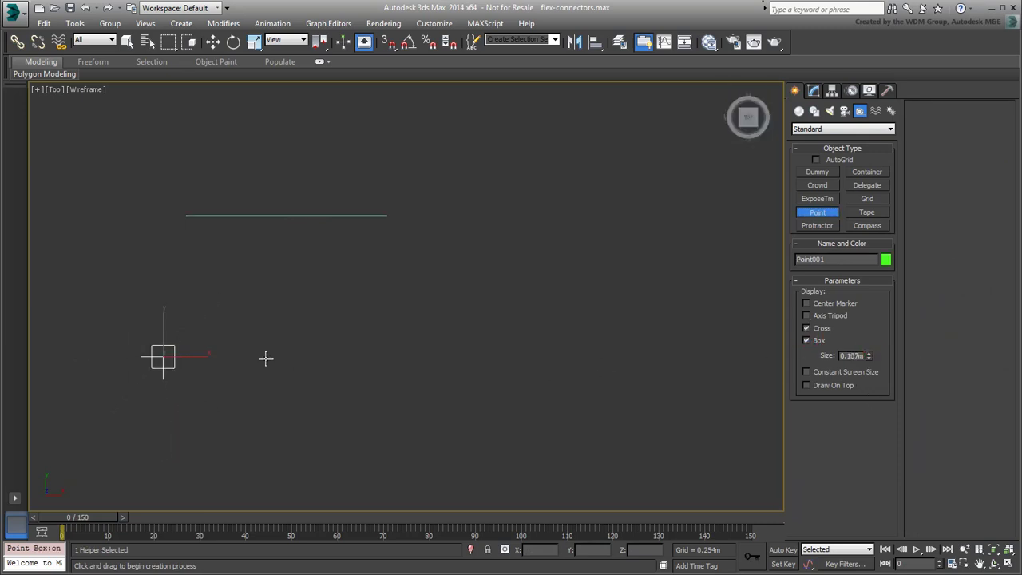
{"action": "left_click", "coordinate": [410, 358]}
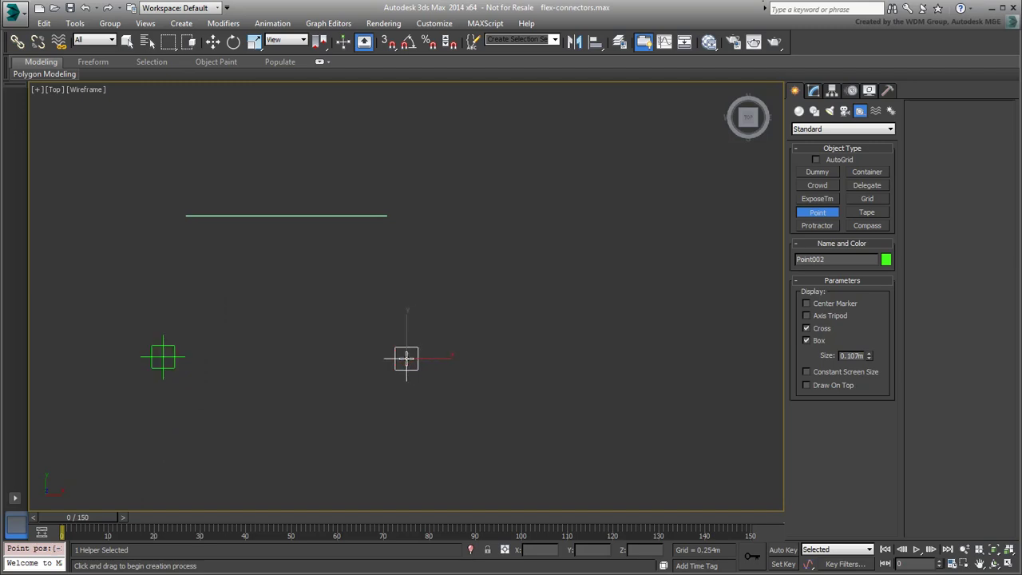
Step: Draw Line002 from Point001 to Point002 and frame both lines in the Top view
{"action": "left_click", "coordinate": [813, 110]}
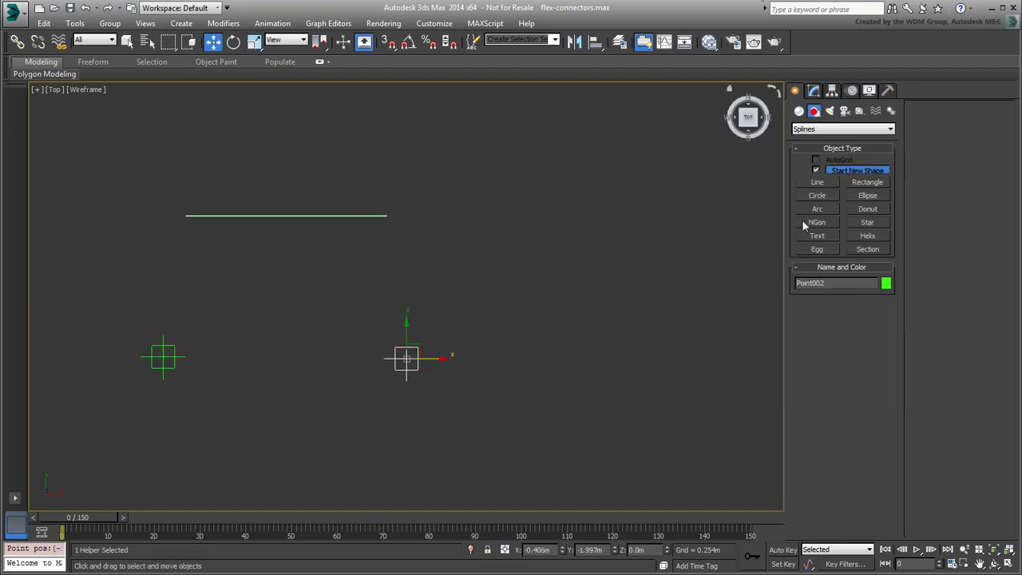
{"action": "left_click", "coordinate": [816, 182]}
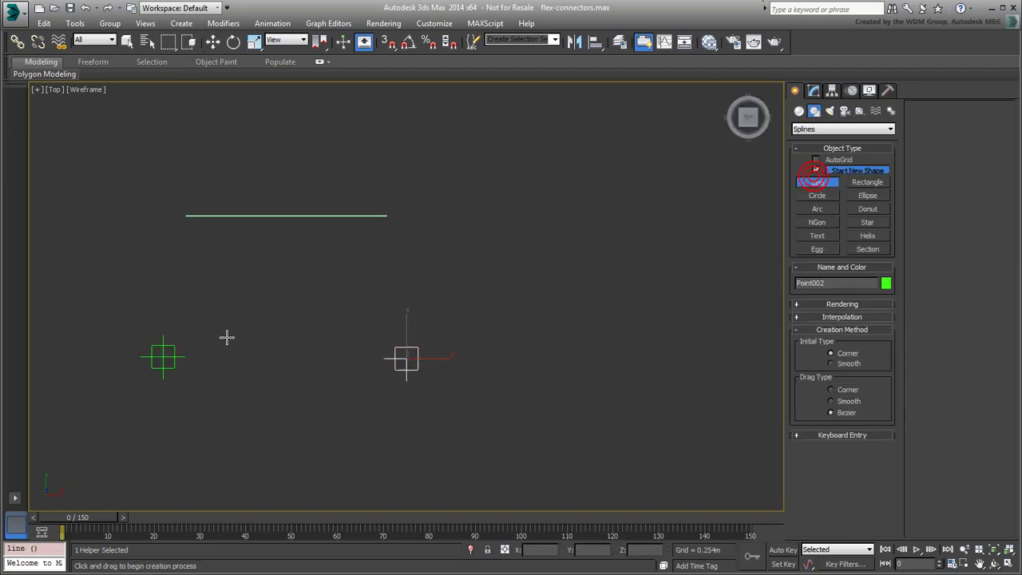
{"action": "left_click", "coordinate": [161, 357]}
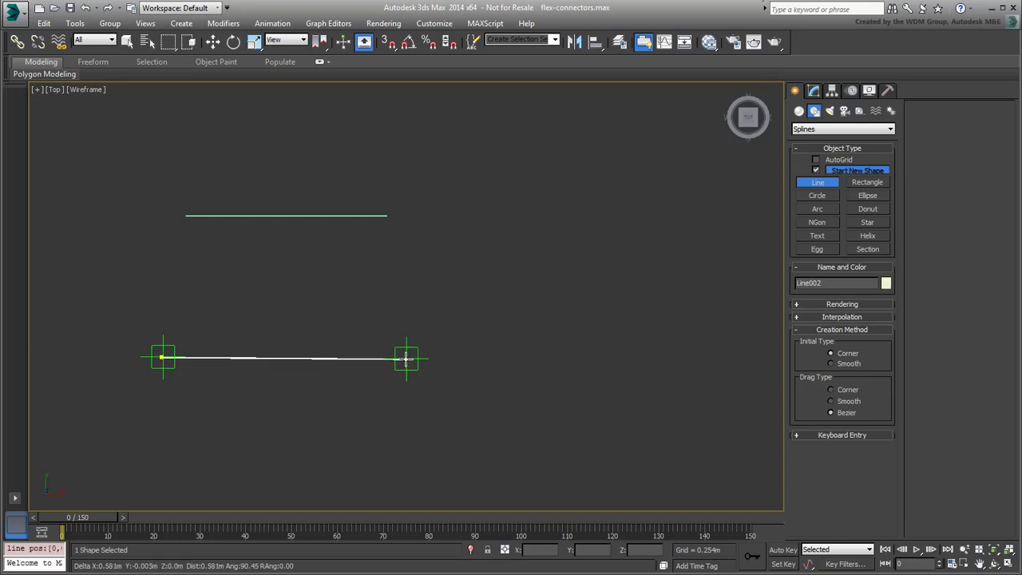
{"action": "left_click", "coordinate": [406, 359]}
{"action": "right_click", "coordinate": [417, 335]}
{"action": "middle_click_drag", "start_coordinate": [286, 396], "coordinate": [302, 397]}
{"action": "scroll", "coordinate": [320, 411], "scroll_direction": "up", "scroll_amount": 2}
{"action": "middle_click_drag", "start_coordinate": [381, 432], "coordinate": [410, 426]}
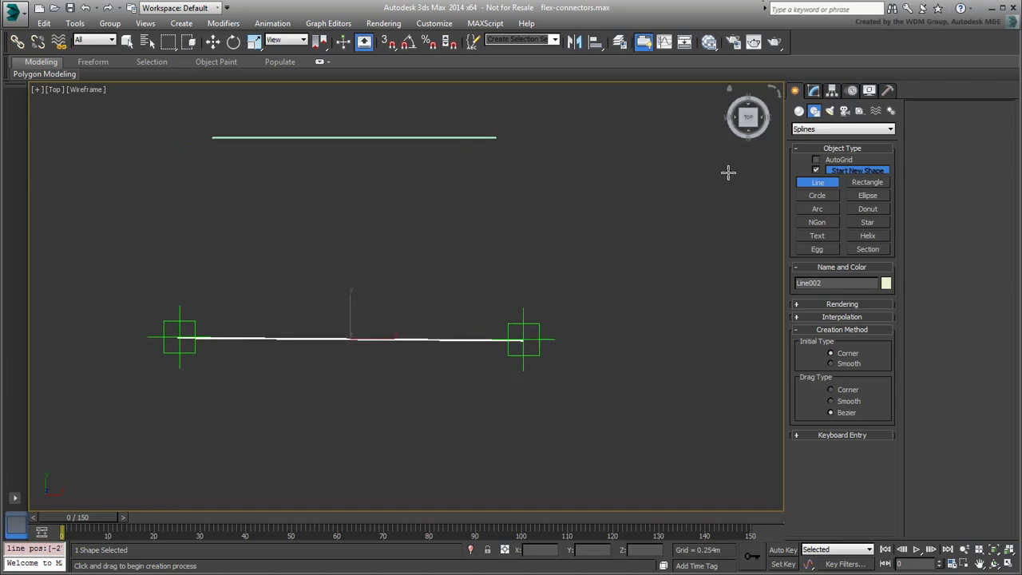
Step: Add a Spline Select modifier to Line002 and select its left end vertex
{"action": "left_click", "coordinate": [813, 91]}
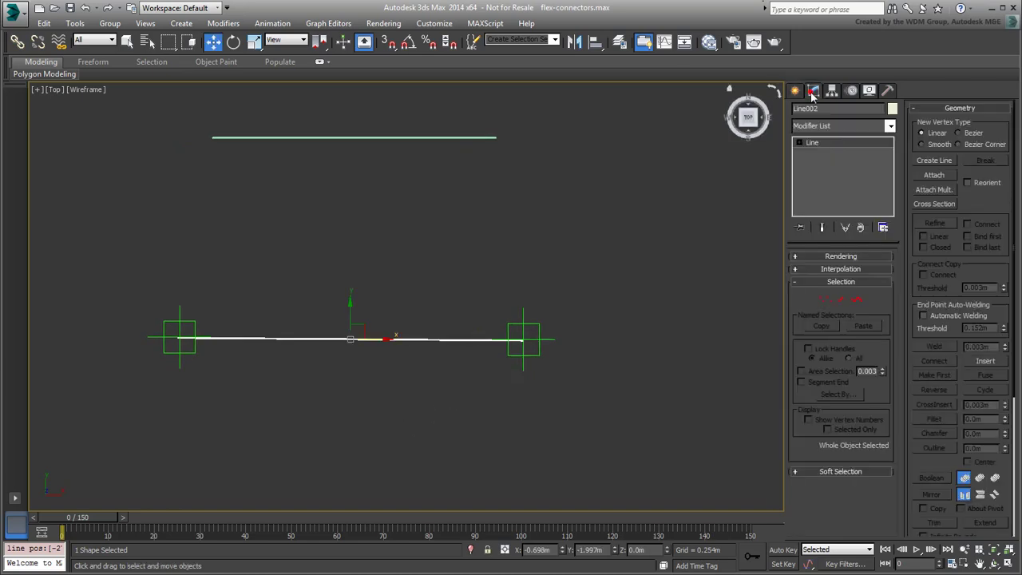
{"action": "left_click", "coordinate": [852, 129]}
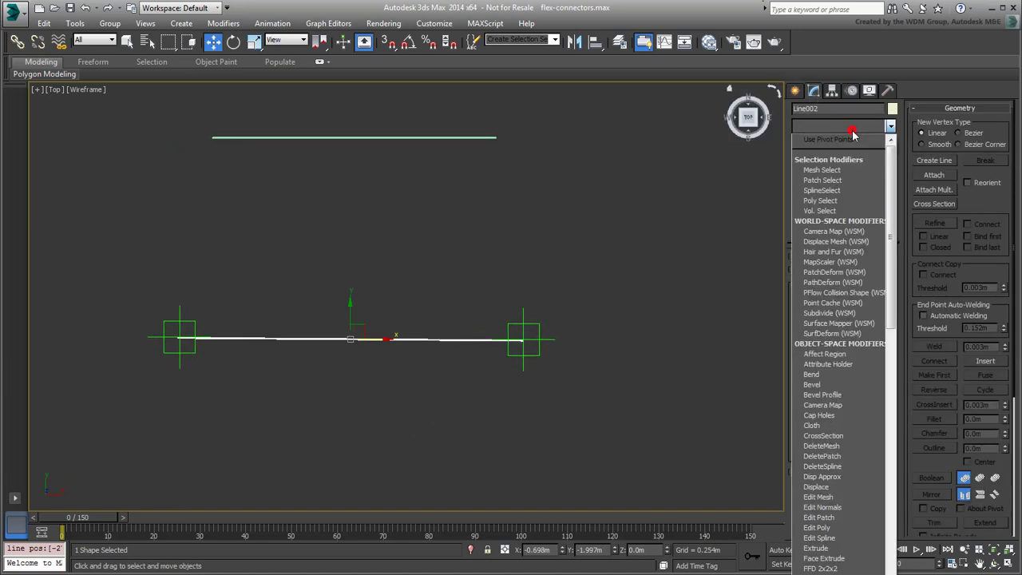
{"action": "left_click", "coordinate": [821, 190]}
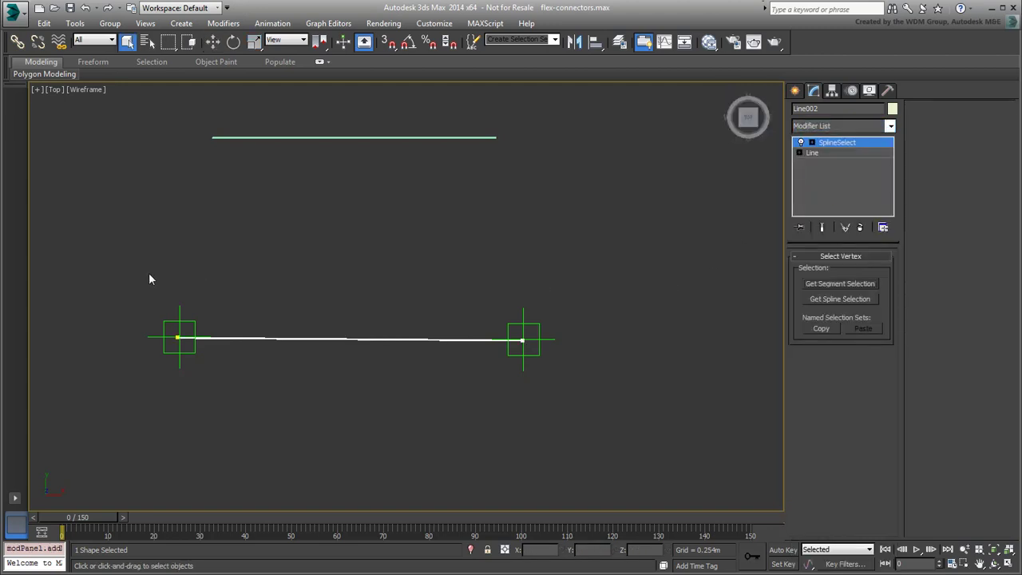
{"action": "left_click_drag", "start_coordinate": [132, 271], "coordinate": [233, 405]}
Step: Add Linked XForm with Point001 as control object, testing by moving Point001
{"action": "left_click", "coordinate": [848, 127]}
{"action": "scroll", "coordinate": [834, 239], "scroll_direction": "down", "scroll_amount": 9}
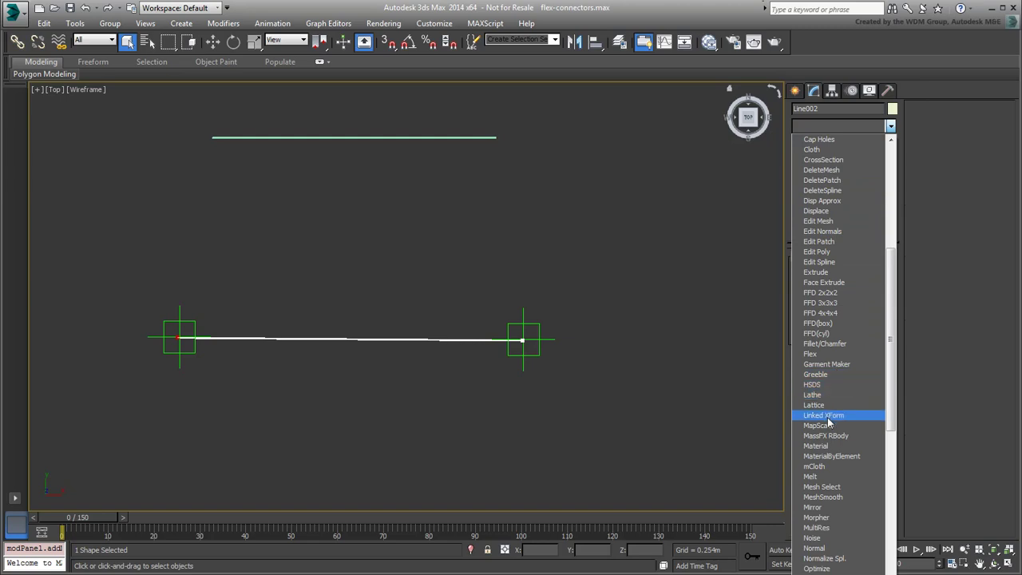
{"action": "left_click", "coordinate": [823, 415]}
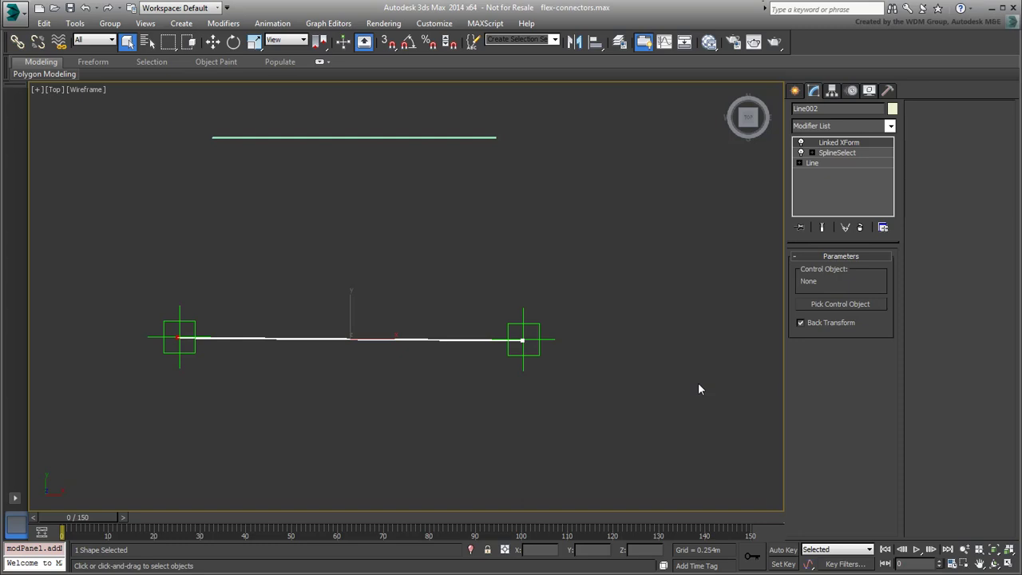
{"action": "left_click", "coordinate": [840, 304]}
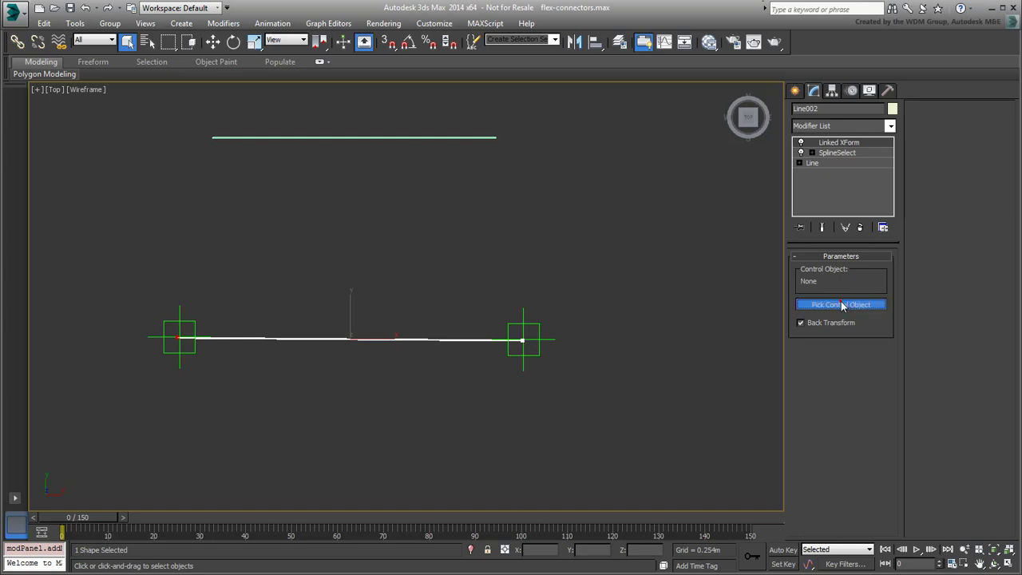
{"action": "left_click", "coordinate": [181, 311]}
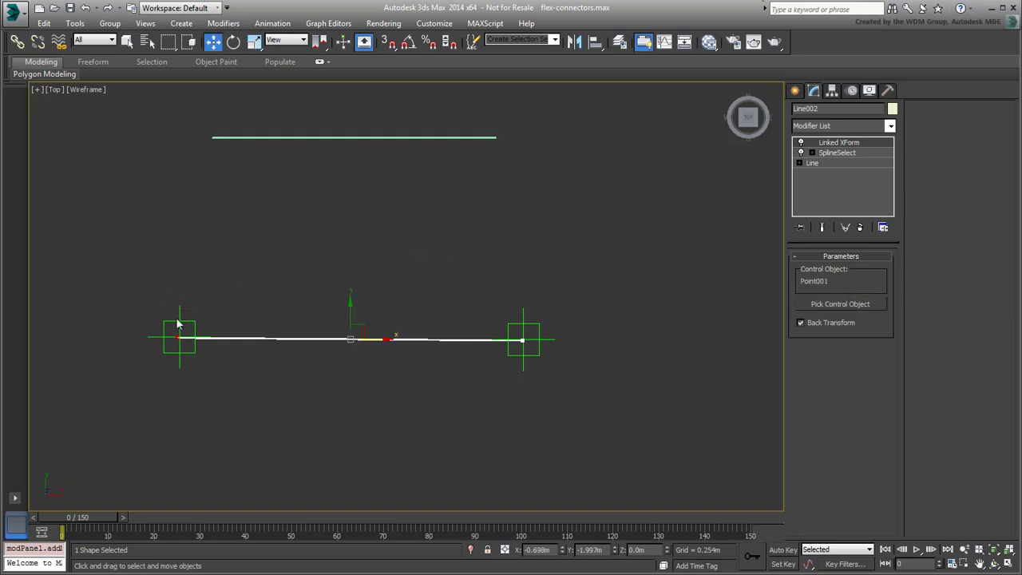
{"action": "left_click_drag", "start_coordinate": [176, 318], "coordinate": [238, 309]}
{"action": "right_click", "coordinate": [238, 309]}
{"action": "left_click", "coordinate": [289, 339]}
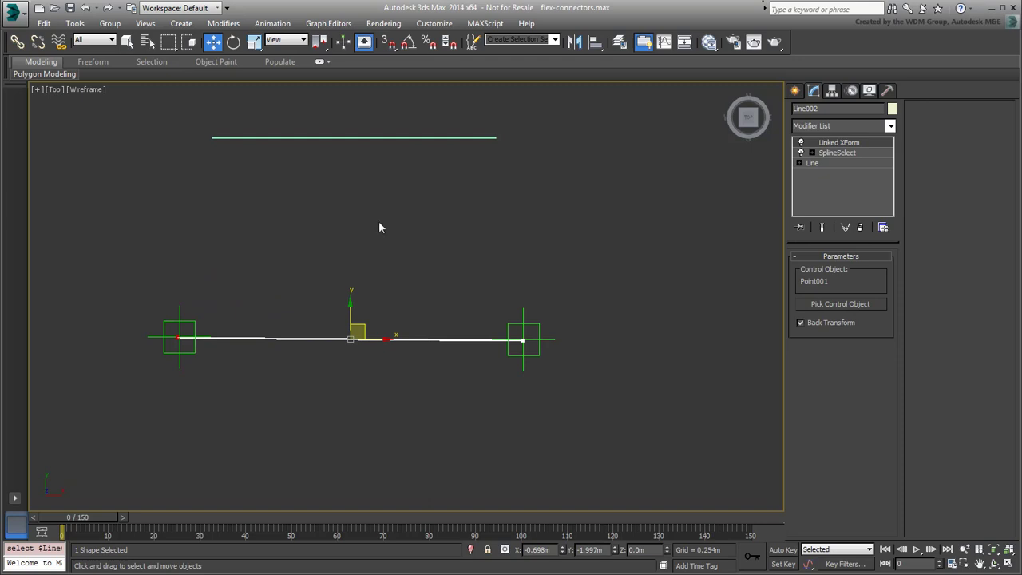
Step: Stack a second Spline Select holding Line002's right end vertex, topped by another Linked XForm
{"action": "left_click", "coordinate": [837, 126]}
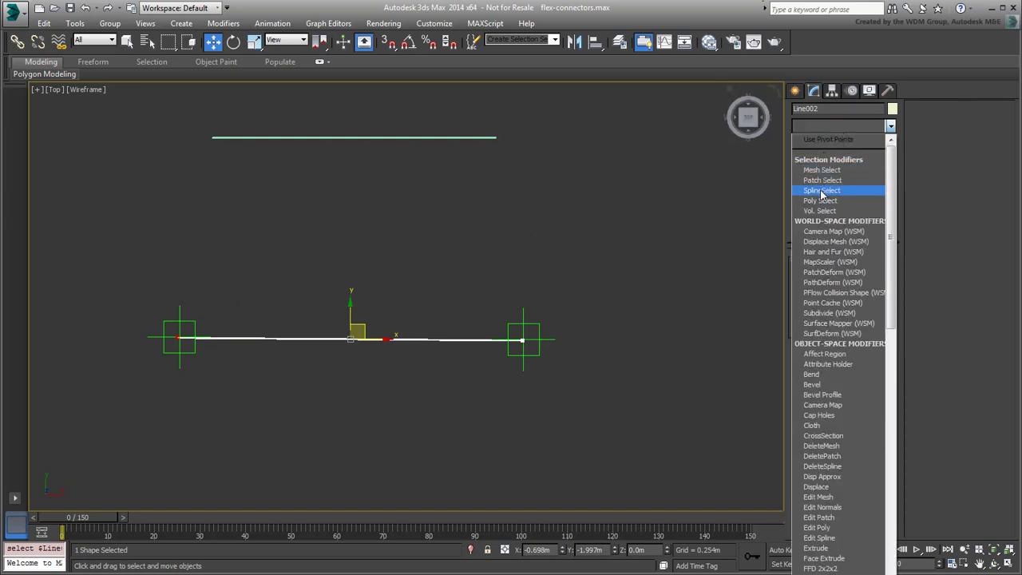
{"action": "left_click", "coordinate": [820, 191]}
{"action": "left_click_drag", "start_coordinate": [594, 281], "coordinate": [400, 415]}
{"action": "left_click", "coordinate": [850, 126]}
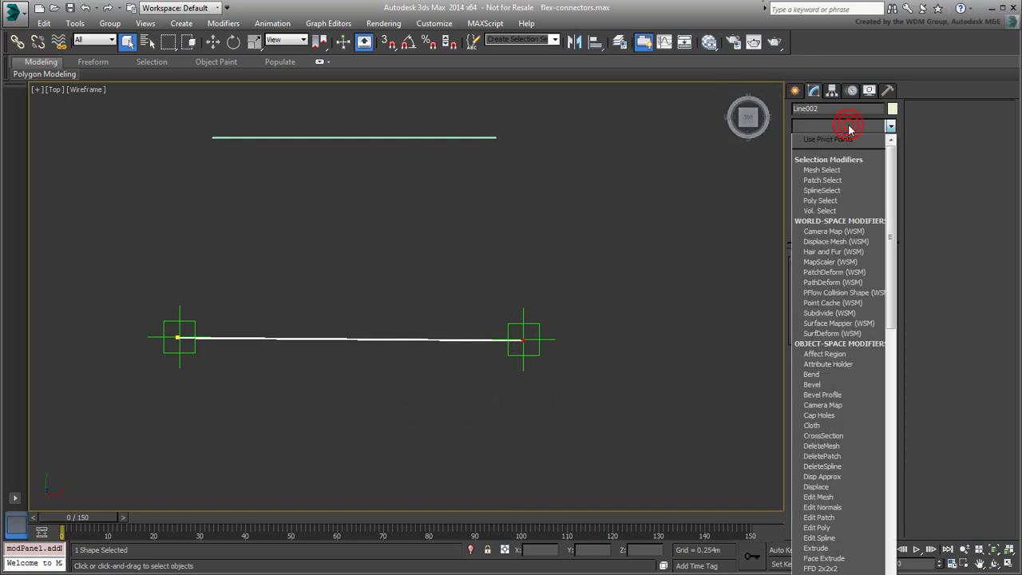
{"action": "scroll", "coordinate": [822, 291], "scroll_direction": "down", "scroll_amount": 3}
{"action": "scroll", "coordinate": [823, 287], "scroll_direction": "down", "scroll_amount": 5}
{"action": "left_click", "coordinate": [834, 450]}
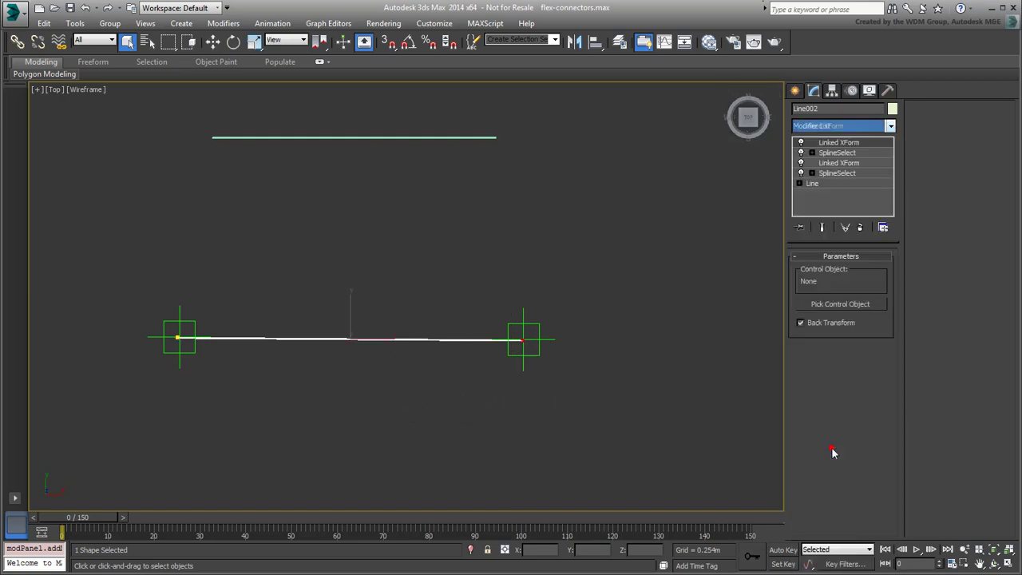
{"action": "left_click", "coordinate": [837, 305]}
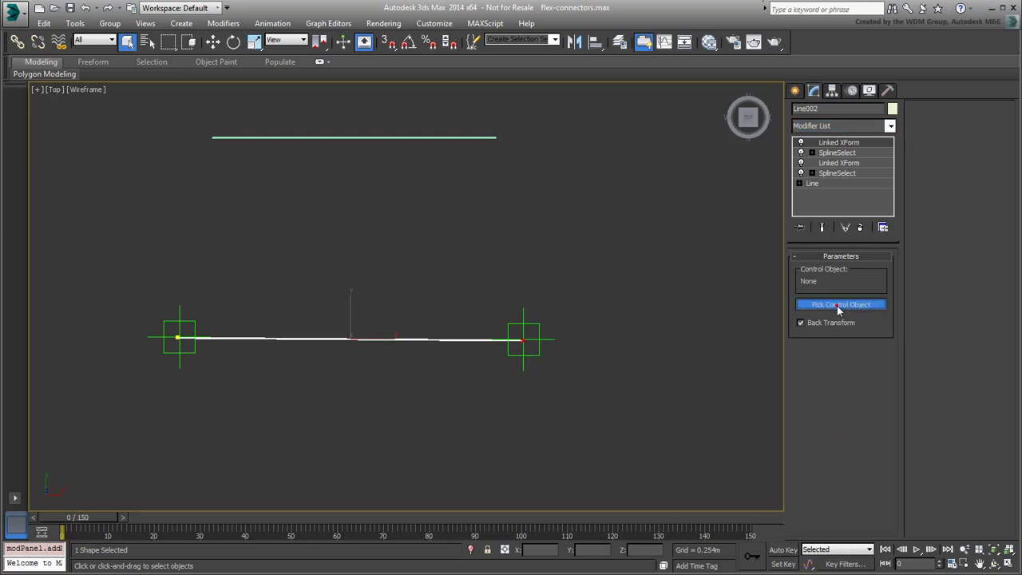
Step: Set Point002 as the right end's control object and add a top Spline Select at object level
{"action": "left_click", "coordinate": [521, 312]}
{"action": "left_click", "coordinate": [550, 343]}
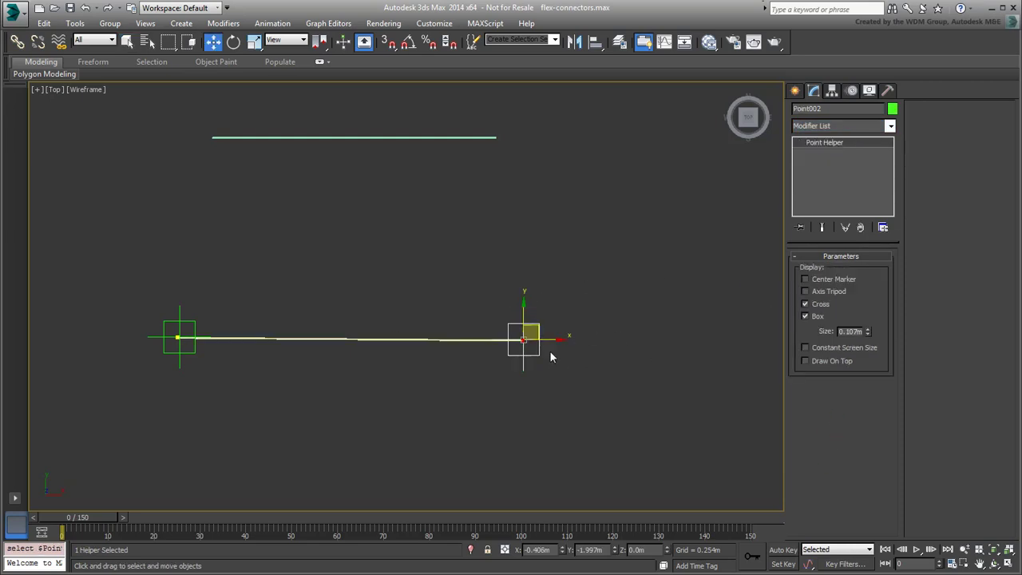
{"action": "mouse_move", "coordinate": [551, 343]}
{"action": "left_mouse_down"}
{"action": "mouse_move", "coordinate": [521, 262]}
{"action": "mouse_move", "coordinate": [576, 328]}
{"action": "mouse_move", "coordinate": [550, 339]}
{"action": "left_mouse_up"}
{"action": "left_click", "coordinate": [363, 339]}
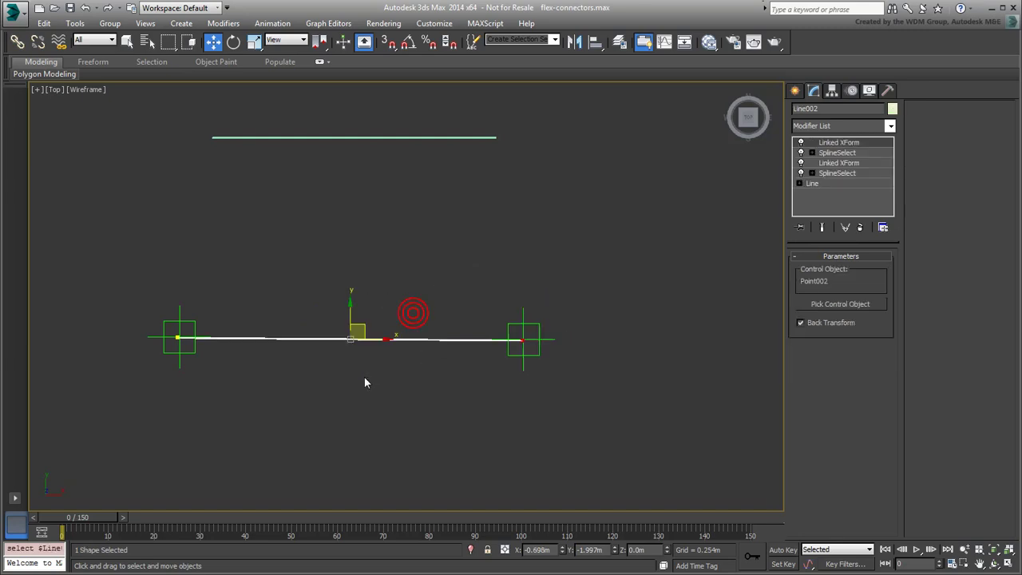
{"action": "left_click", "coordinate": [889, 125]}
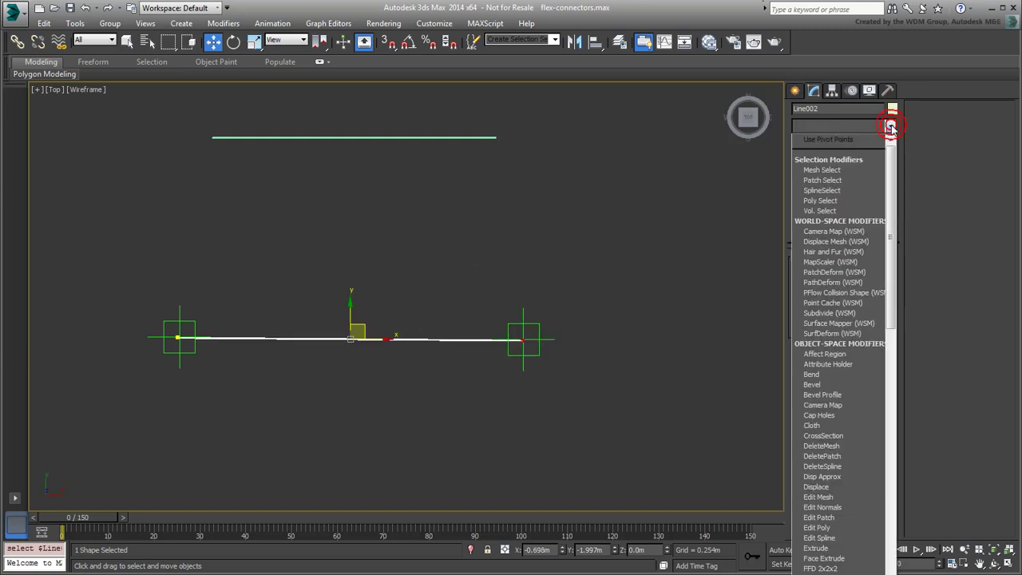
{"action": "left_click", "coordinate": [823, 190]}
{"action": "left_click", "coordinate": [813, 143]}
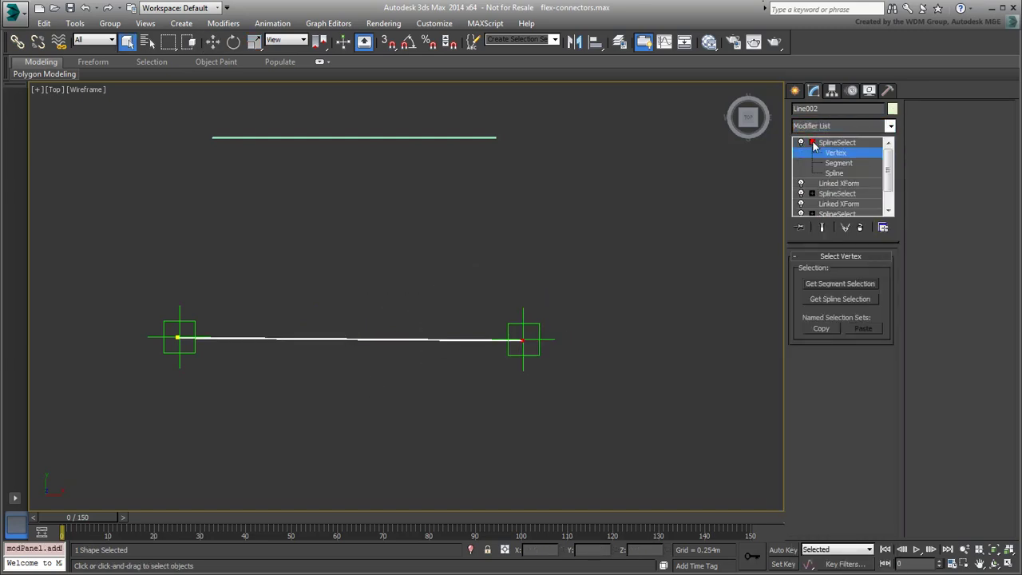
{"action": "left_click", "coordinate": [840, 154]}
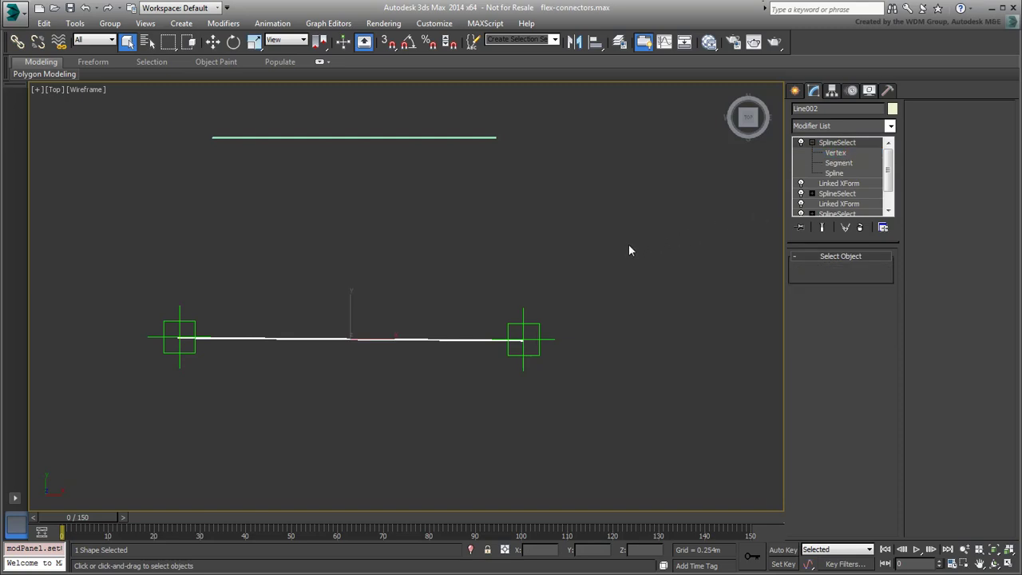
{"action": "left_click", "coordinate": [604, 259]}
Step: Key Point002 sliding right at frame 41 with Auto Key, then scrub to preview
{"action": "left_click", "coordinate": [546, 330]}
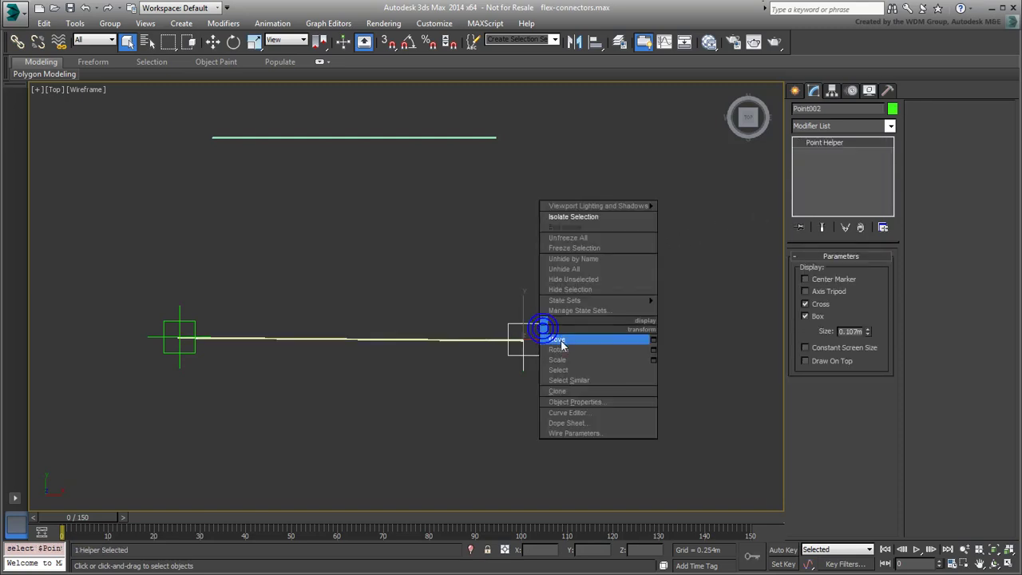
{"action": "key", "text": "w"}
{"action": "mouse_move", "coordinate": [523, 339]}
{"action": "left_mouse_down"}
{"action": "mouse_move", "coordinate": [538, 302]}
{"action": "mouse_move", "coordinate": [513, 323]}
{"action": "left_mouse_up"}
{"action": "left_click_drag", "start_coordinate": [175, 320], "coordinate": [342, 431]}
{"action": "key", "text": "ctrl+z"}
{"action": "left_click_drag", "start_coordinate": [524, 312], "coordinate": [667, 327]}
{"action": "left_click", "coordinate": [778, 550]}
{"action": "left_click", "coordinate": [255, 517]}
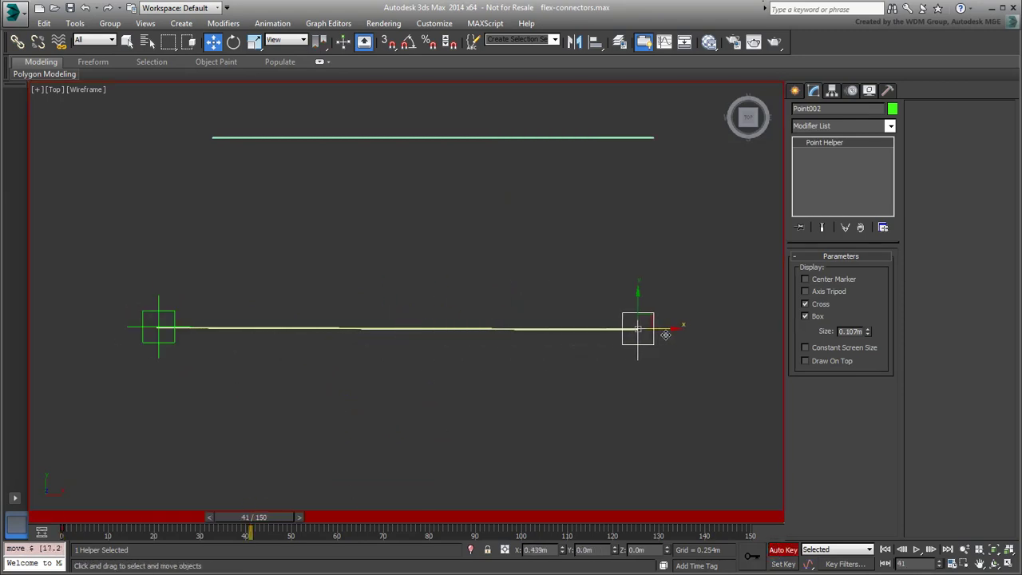
{"action": "left_click", "coordinate": [782, 550]}
{"action": "mouse_move", "coordinate": [254, 518]}
{"action": "left_mouse_down"}
{"action": "mouse_move", "coordinate": [88, 504]}
{"action": "mouse_move", "coordinate": [252, 504]}
{"action": "mouse_move", "coordinate": [80, 504]}
{"action": "mouse_move", "coordinate": [244, 499]}
{"action": "left_mouse_up"}
{"action": "key", "text": "w"}
{"action": "scroll", "coordinate": [444, 269], "scroll_direction": "down", "scroll_amount": 3}
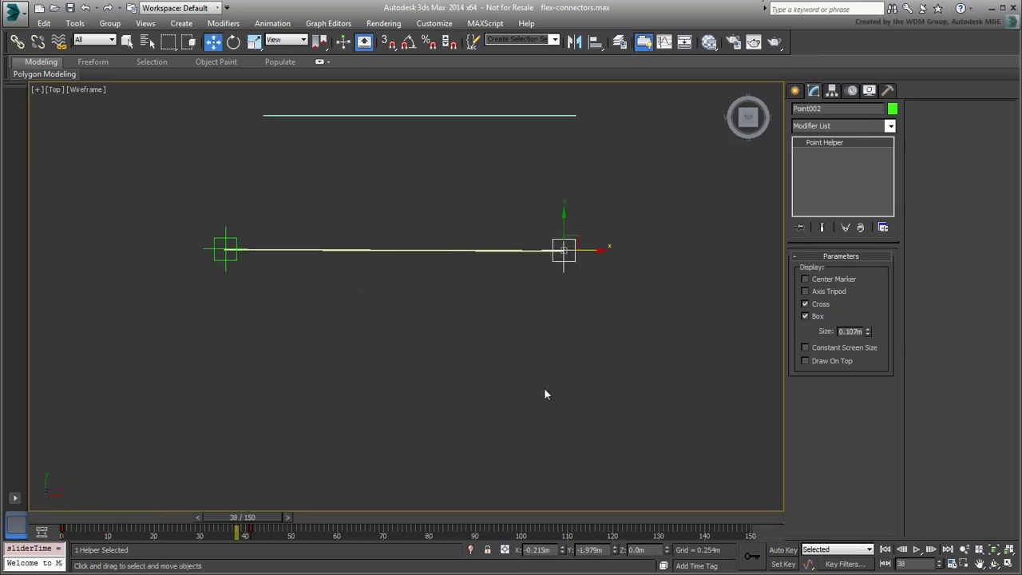
Step: Place point helpers Point003 at the lower left and Point004 at the lower right
{"action": "left_click", "coordinate": [506, 376]}
{"action": "left_click", "coordinate": [794, 90]}
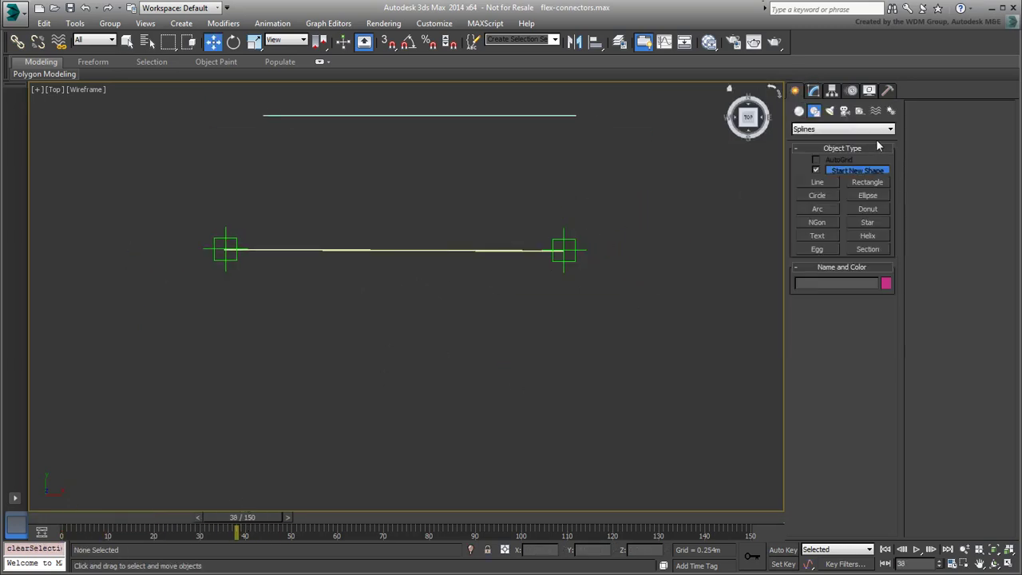
{"action": "left_click", "coordinate": [859, 110]}
{"action": "left_click", "coordinate": [818, 212]}
{"action": "left_click", "coordinate": [213, 387]}
{"action": "left_click", "coordinate": [531, 397]}
Step: Draw Line003 from Point003 to Point004
{"action": "left_click", "coordinate": [814, 110]}
{"action": "left_click", "coordinate": [817, 182]}
{"action": "left_click", "coordinate": [212, 387]}
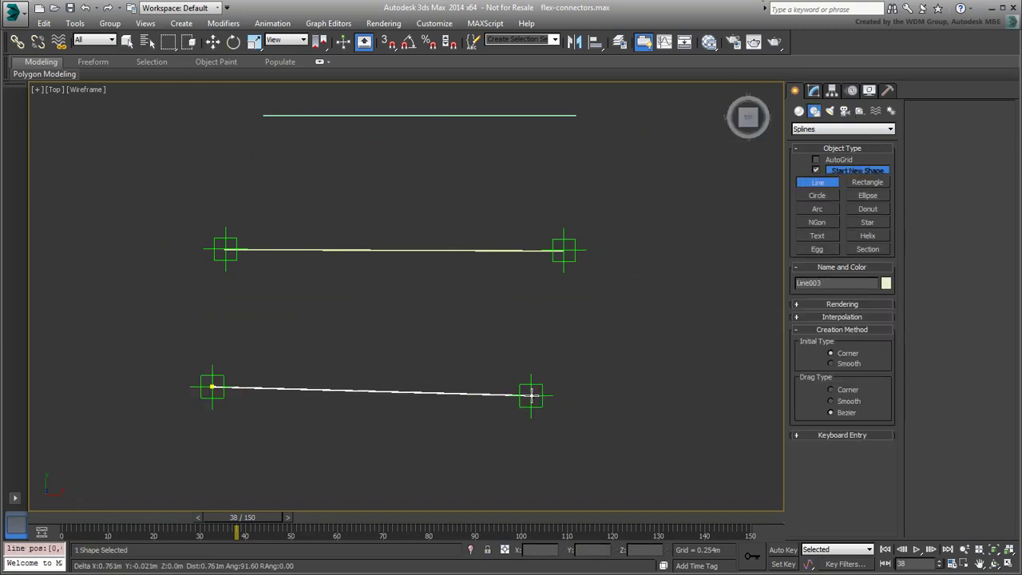
{"action": "left_click", "coordinate": [531, 394]}
{"action": "right_click", "coordinate": [409, 340]}
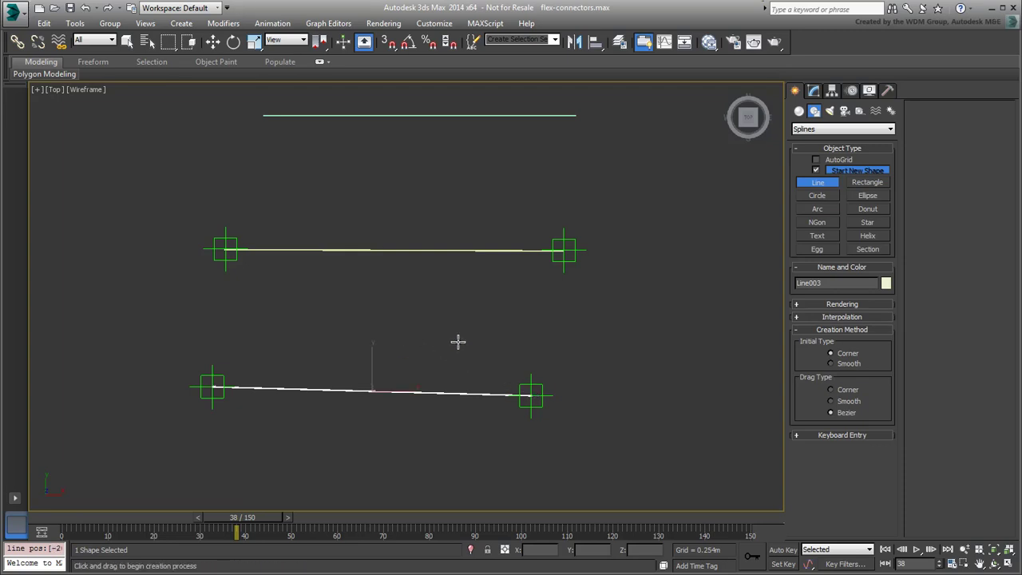
{"action": "key", "text": "w"}
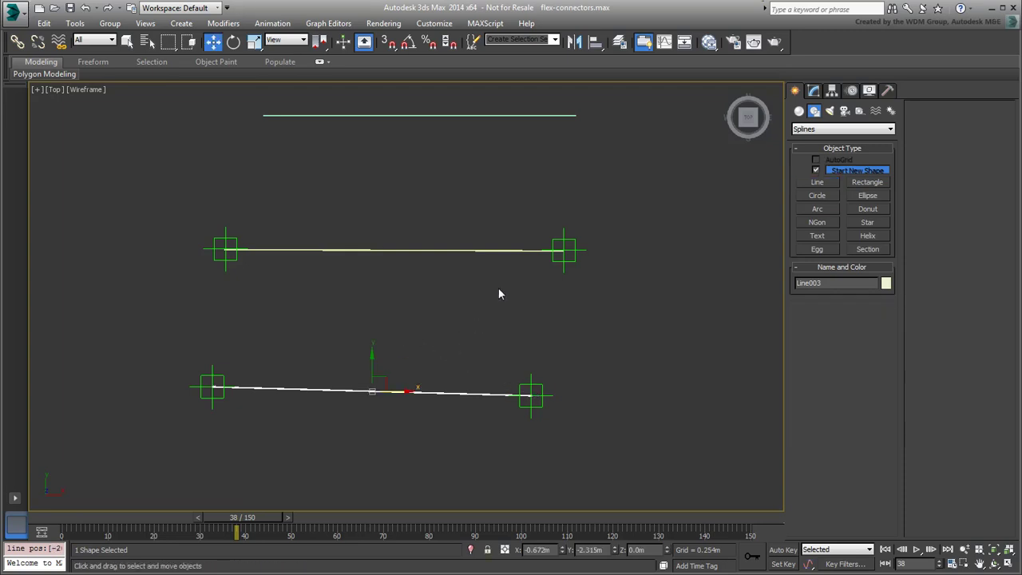
Step: Add a Skin modifier to Line003
{"action": "left_click", "coordinate": [813, 90]}
{"action": "left_click", "coordinate": [860, 126]}
{"action": "scroll", "coordinate": [840, 389], "scroll_direction": "down", "scroll_amount": 20}
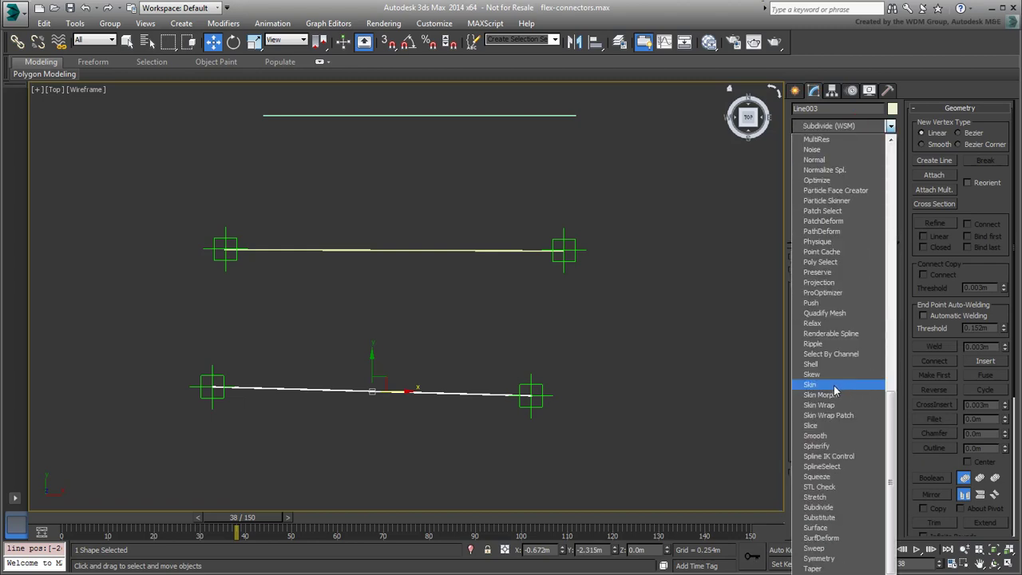
{"action": "left_click", "coordinate": [833, 387]}
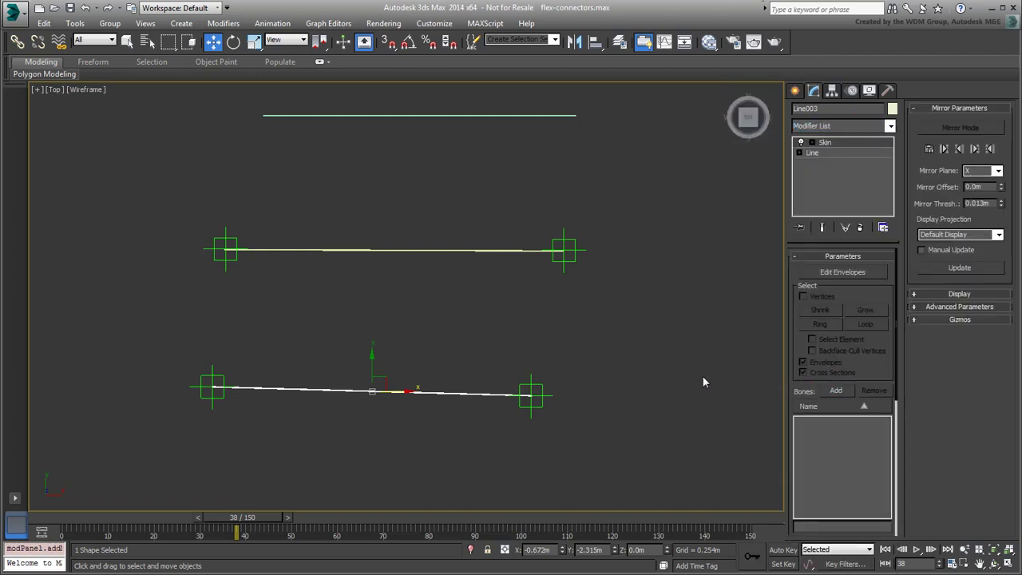
Step: Add Point003 and Point004 as Skin bones and test by moving the helpers
{"action": "left_click", "coordinate": [835, 391]}
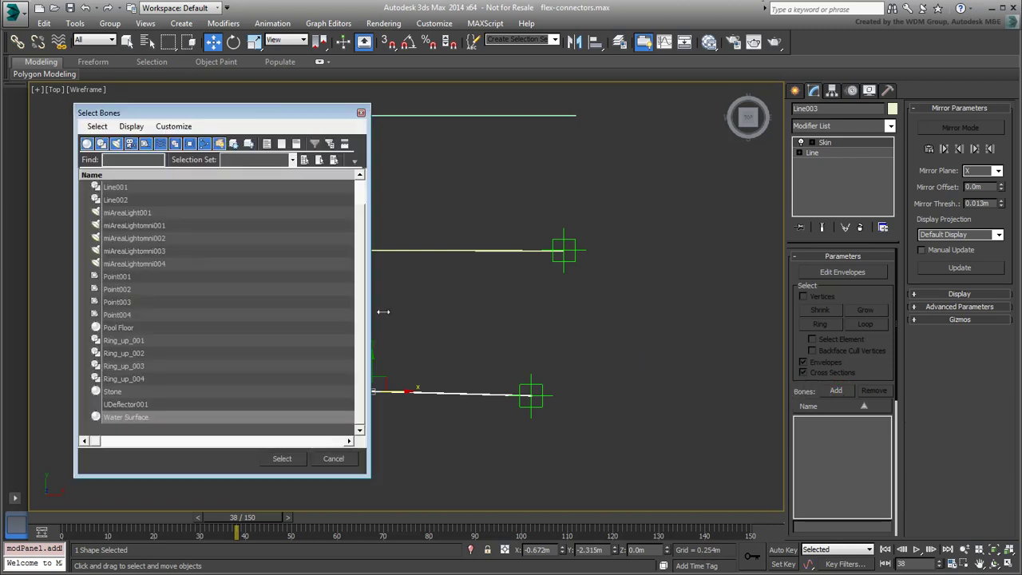
{"action": "left_click_drag", "start_coordinate": [124, 307], "coordinate": [129, 317]}
{"action": "left_click", "coordinate": [280, 458]}
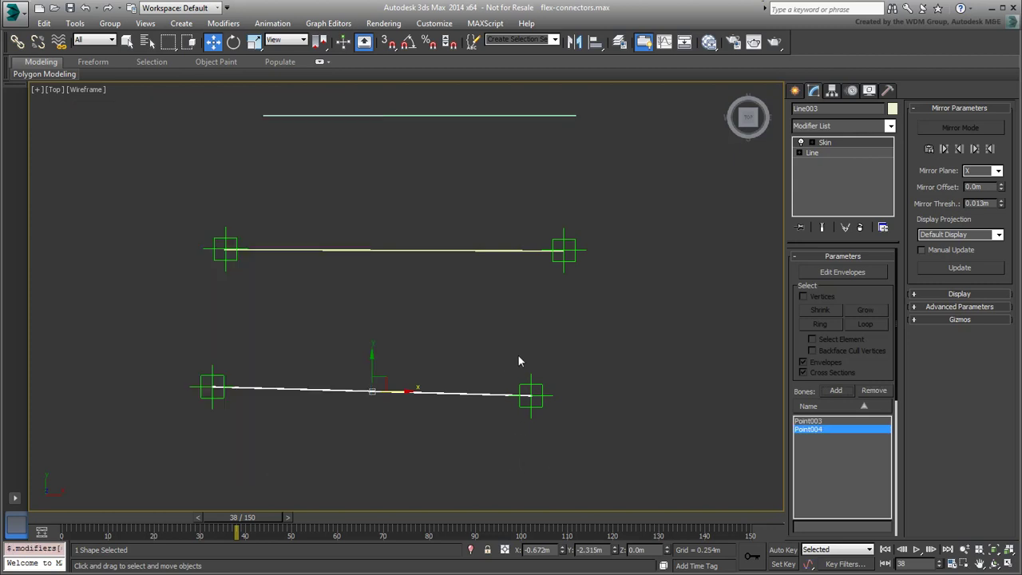
{"action": "left_click_drag", "start_coordinate": [542, 386], "coordinate": [564, 384]}
{"action": "mouse_move", "coordinate": [219, 377]}
{"action": "left_mouse_down"}
{"action": "mouse_move", "coordinate": [224, 390]}
{"action": "mouse_move", "coordinate": [296, 348]}
{"action": "mouse_move", "coordinate": [220, 376]}
{"action": "left_mouse_up"}
Step: Weight Line003's left end vertex to Point003 and right end to Point004 at Abs. Effect 1.0
{"action": "left_click", "coordinate": [367, 391]}
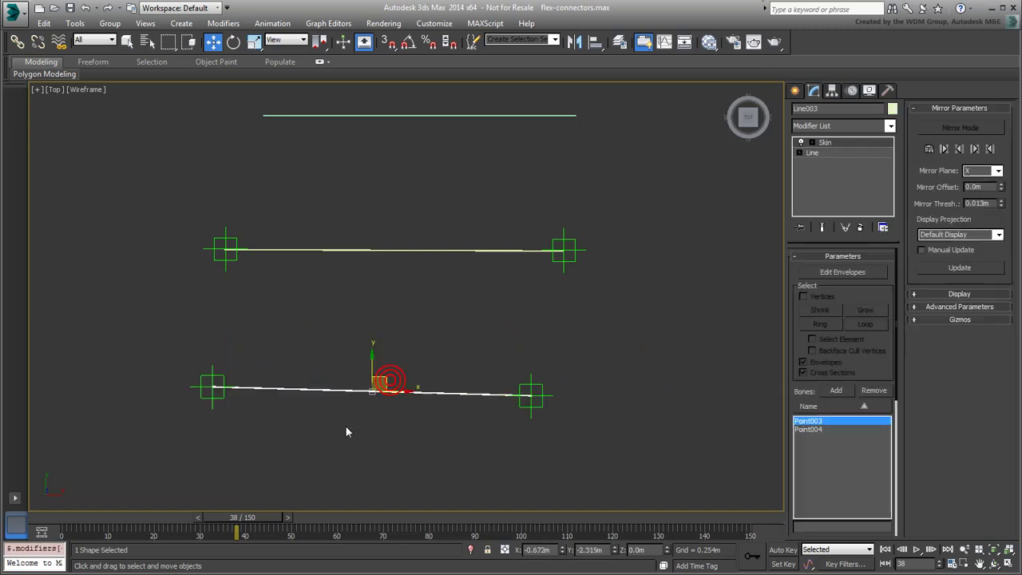
{"action": "left_click", "coordinate": [843, 272]}
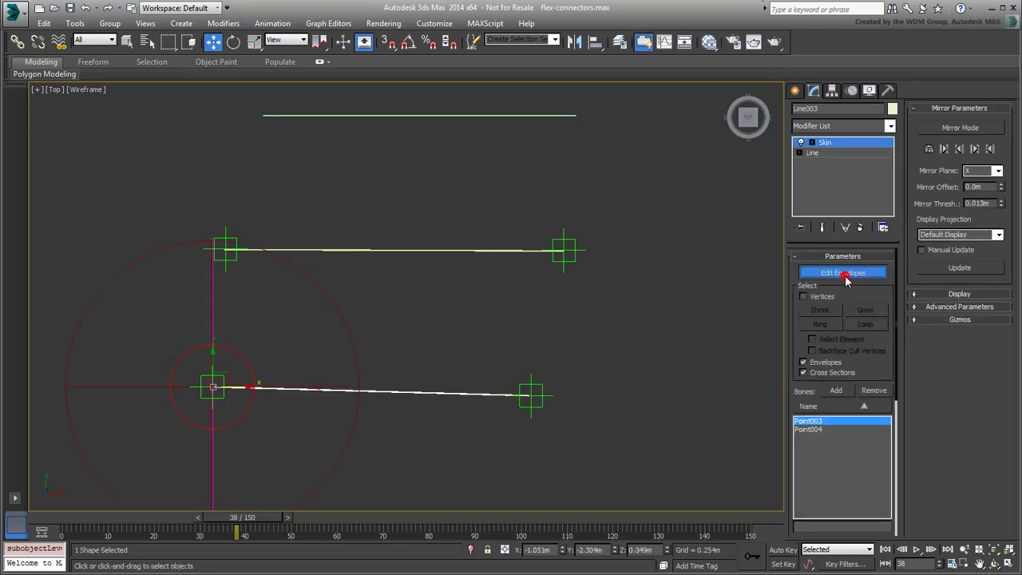
{"action": "left_click", "coordinate": [814, 300]}
{"action": "left_click_drag", "start_coordinate": [243, 417], "coordinate": [244, 419]}
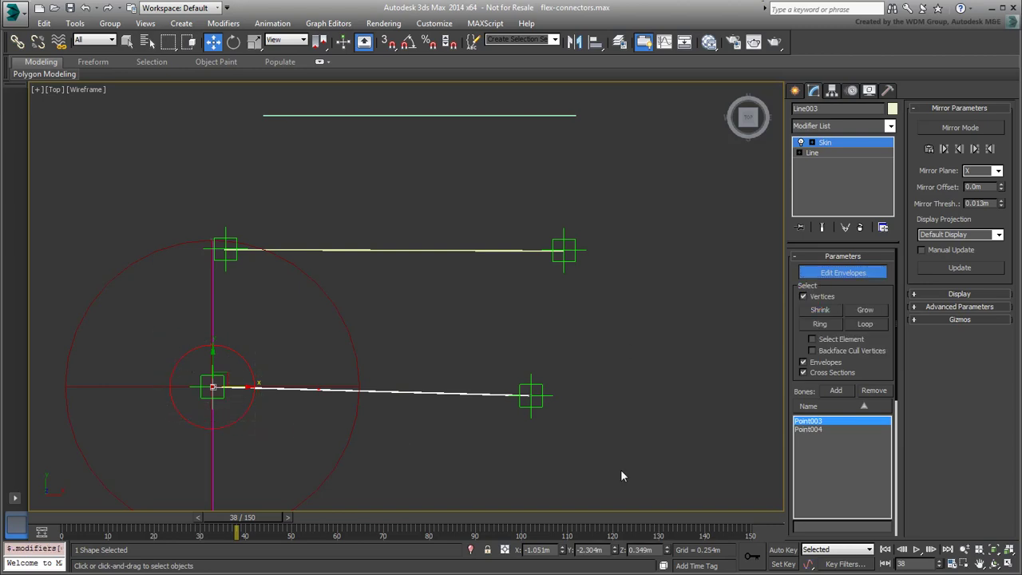
{"action": "scroll", "coordinate": [888, 371], "scroll_direction": "down", "scroll_amount": 5}
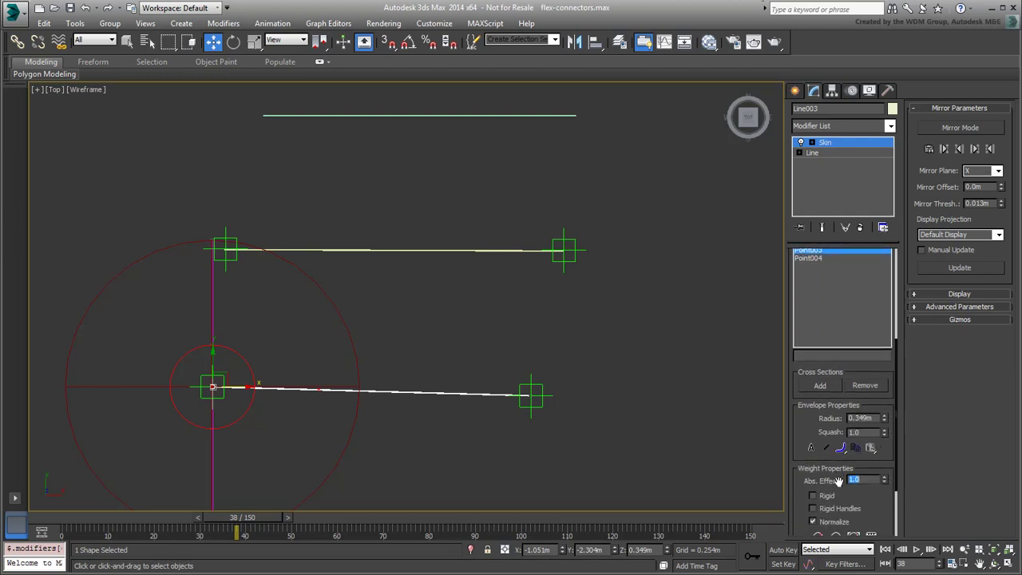
{"action": "left_click_drag", "start_coordinate": [610, 335], "coordinate": [504, 448]}
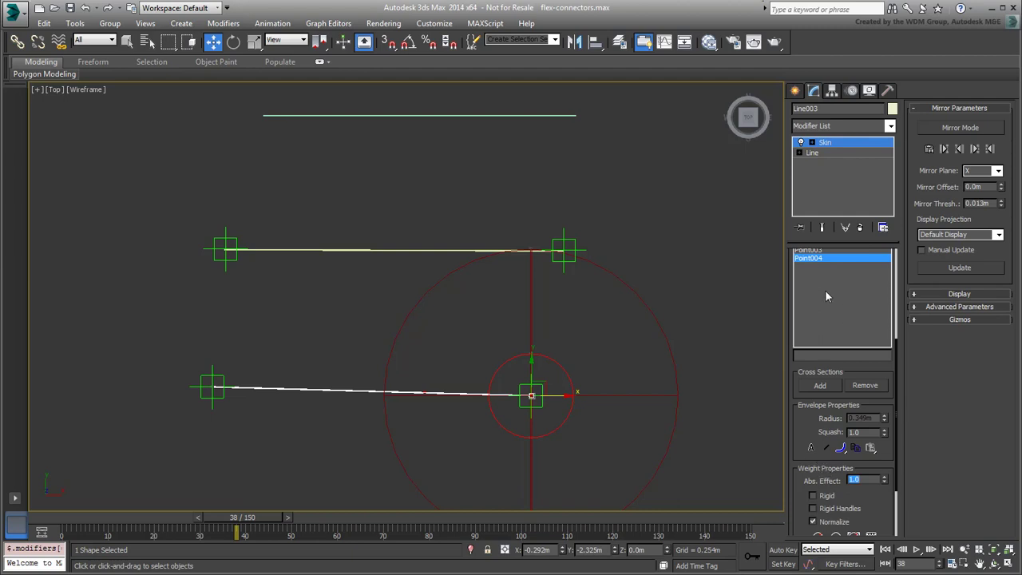
{"action": "left_click", "coordinate": [825, 142]}
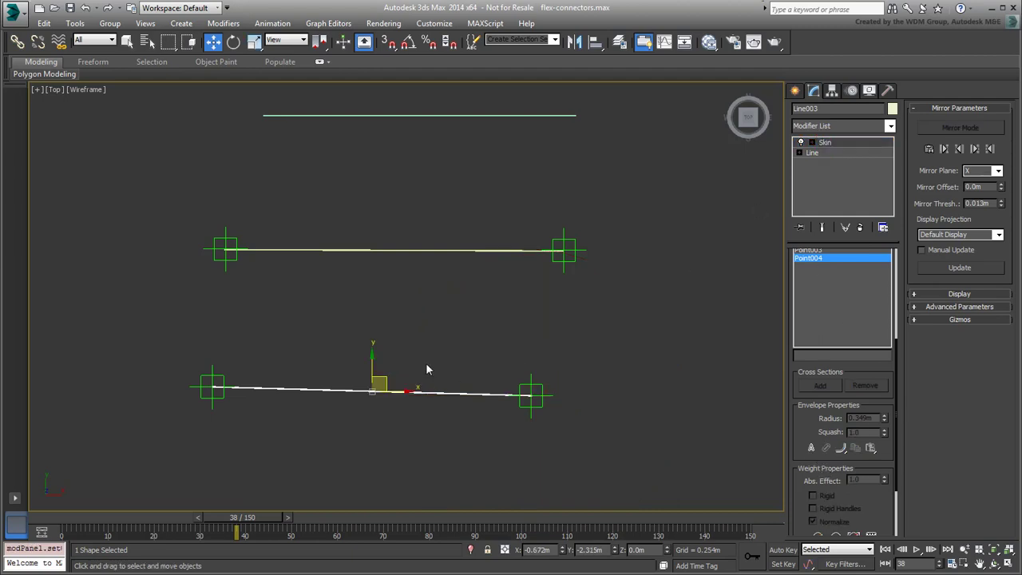
Step: Move Point003 and Point004 to test the lines, then scrub frames 38 to 47
{"action": "left_click", "coordinate": [531, 394]}
{"action": "left_click_drag", "start_coordinate": [218, 379], "coordinate": [272, 377]}
{"action": "scroll", "coordinate": [319, 368], "scroll_direction": "down", "scroll_amount": 2}
{"action": "left_click_drag", "start_coordinate": [487, 404], "coordinate": [560, 397]}
{"action": "key", "text": "n"}
{"action": "key", "text": "n"}
{"action": "left_click_drag", "start_coordinate": [239, 517], "coordinate": [64, 530]}
Step: Delete the test helpers and lines, then undo to restore the plane and helpers
{"action": "left_click", "coordinate": [512, 304]}
{"action": "left_click", "coordinate": [414, 407]}
{"action": "key", "text": "w"}
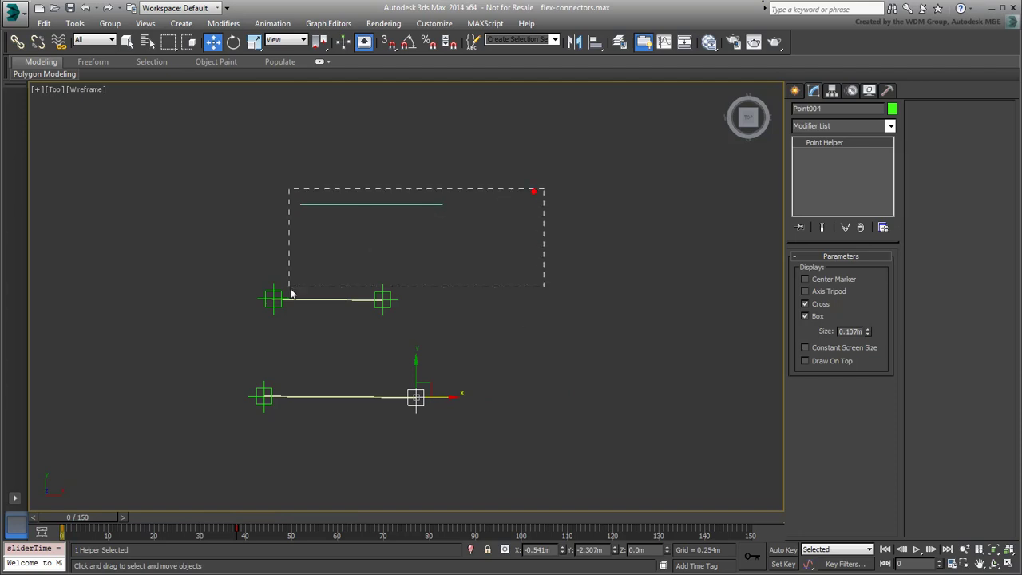
{"action": "left_click_drag", "start_coordinate": [260, 319], "coordinate": [249, 443]}
{"action": "key", "text": "Delete"}
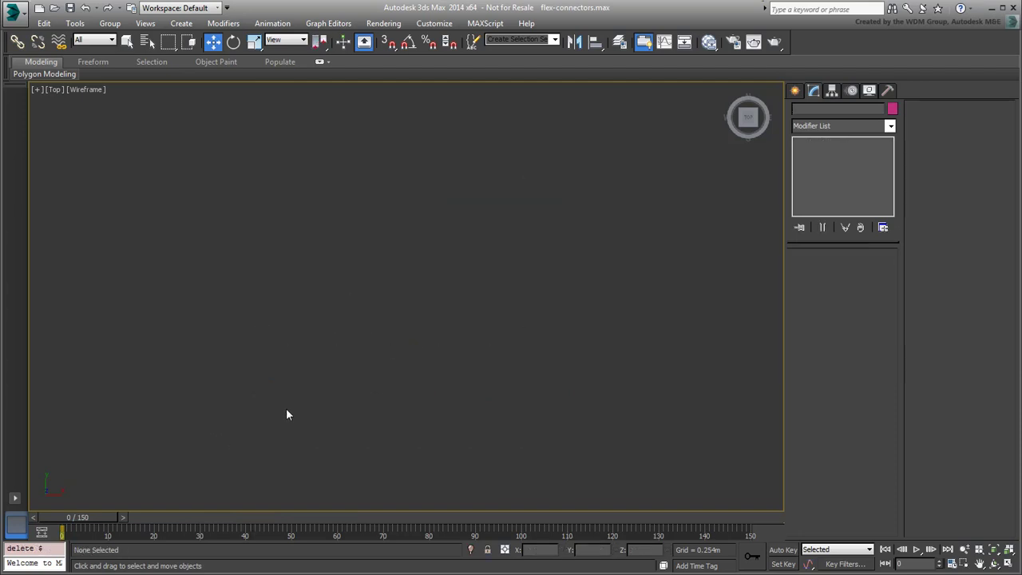
{"action": "key", "text": "ctrl+z"}
{"action": "scroll", "coordinate": [308, 408], "scroll_direction": "down", "scroll_amount": 2}
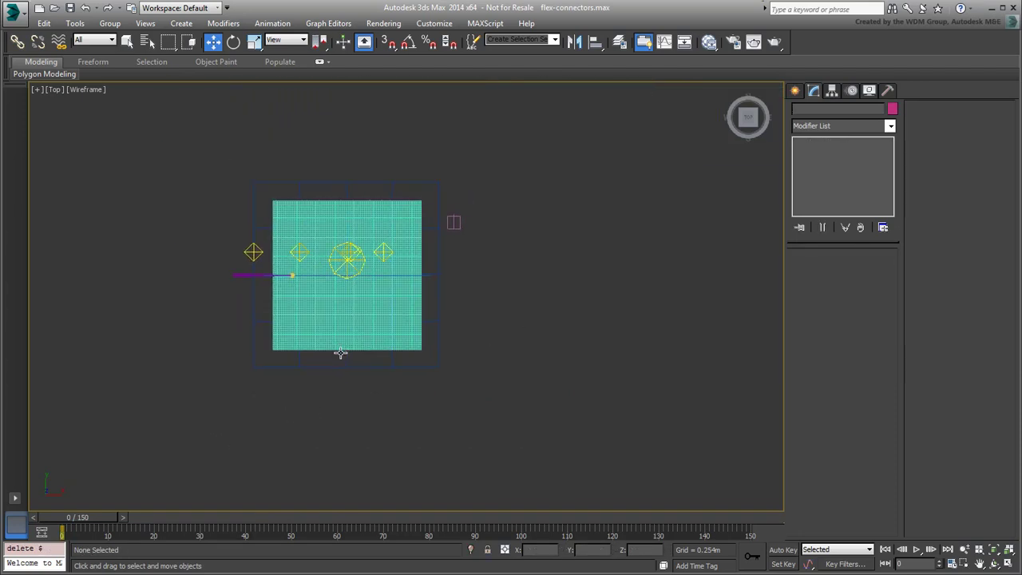
Step: In the four-viewport layout, hide the ground plane and tiled floor, then play the animation
{"action": "key", "text": "alt+w"}
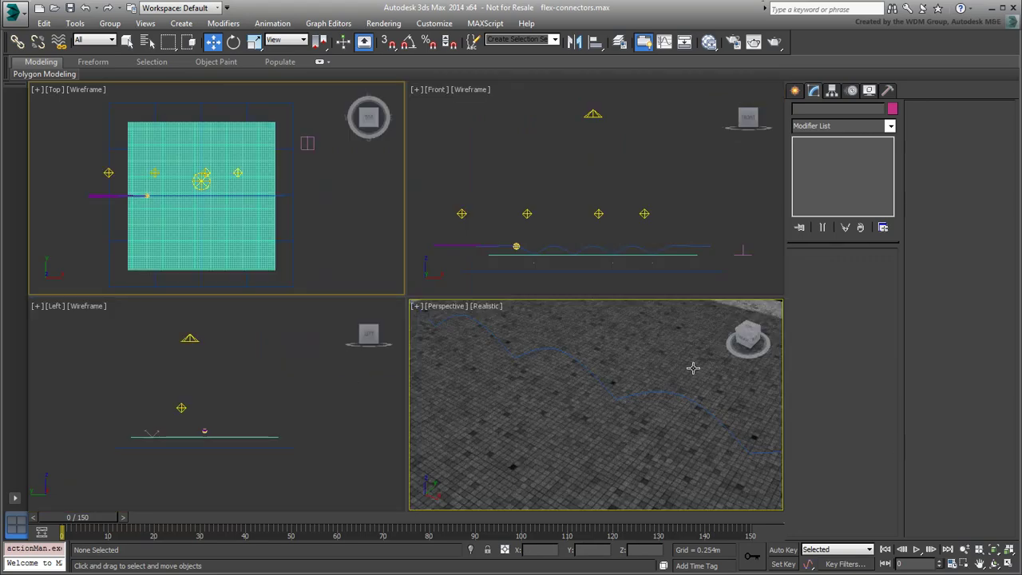
{"action": "left_click", "coordinate": [693, 367]}
{"action": "right_click", "coordinate": [692, 367]}
{"action": "left_click", "coordinate": [710, 329]}
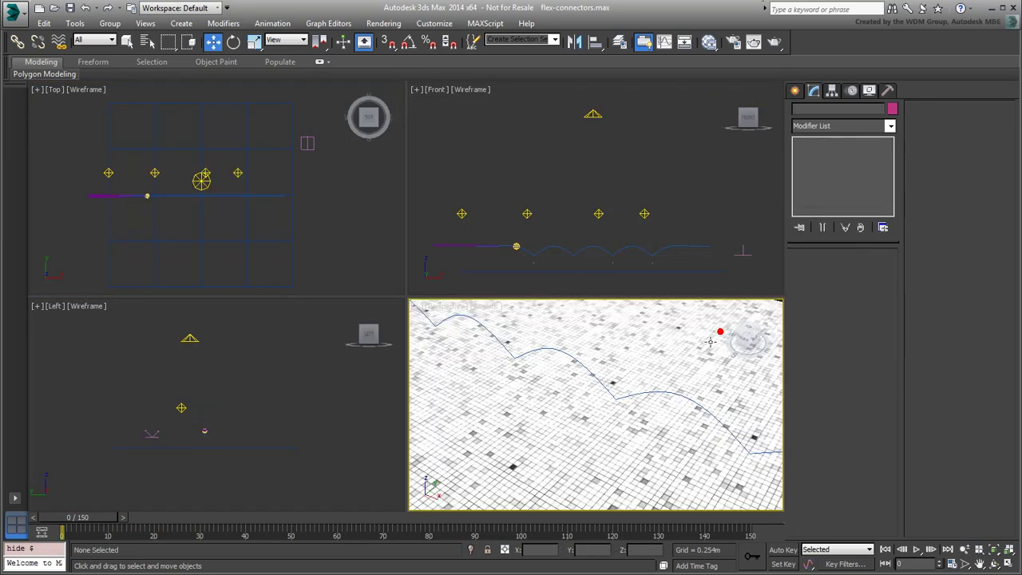
{"action": "left_click", "coordinate": [687, 368]}
{"action": "right_click", "coordinate": [684, 369]}
{"action": "left_click", "coordinate": [711, 329]}
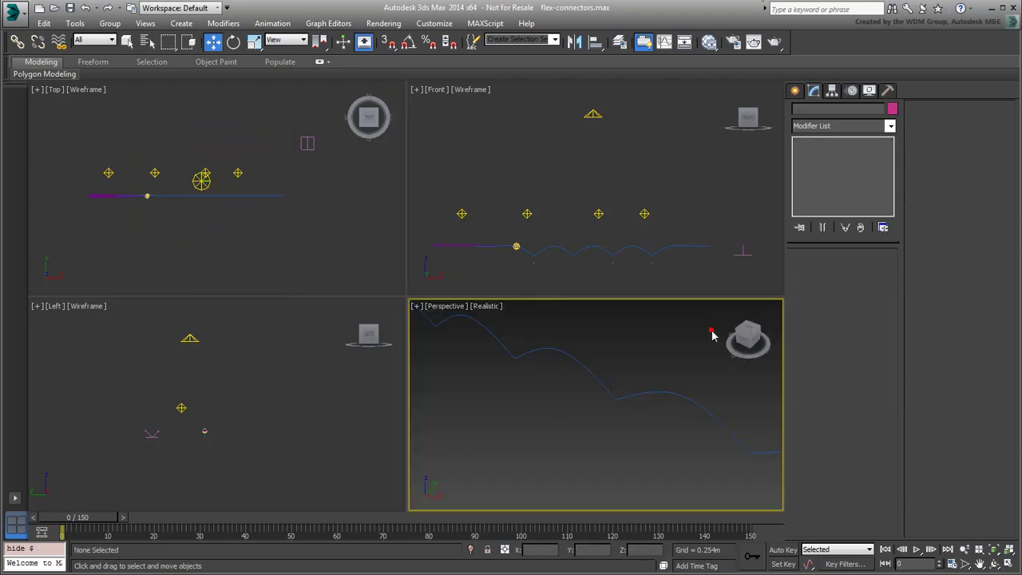
{"action": "key", "text": "/"}
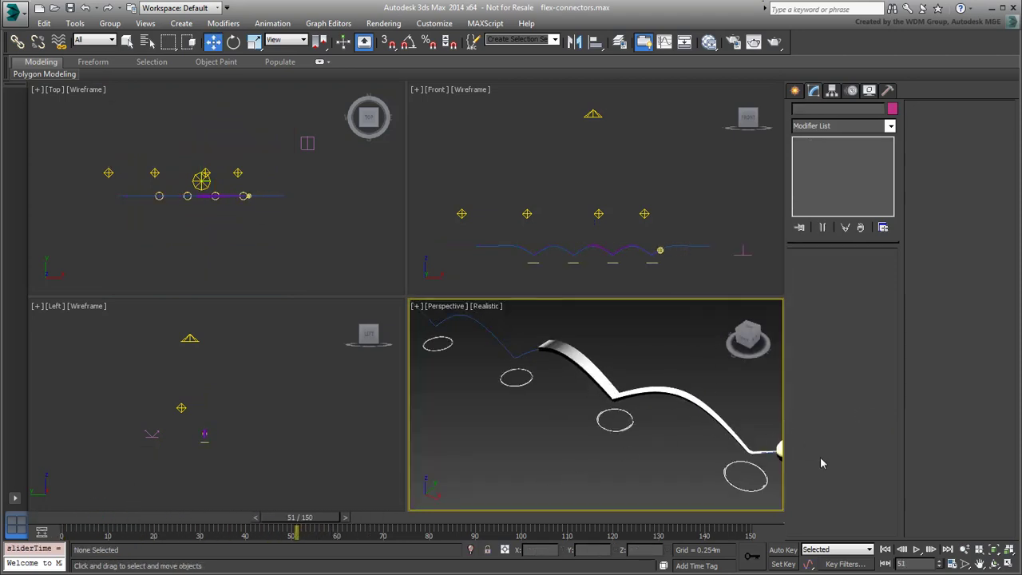
Step: Move the timeline to frame 65 and pan the Top view between the two circles
{"action": "left_click_drag", "start_coordinate": [295, 517], "coordinate": [181, 517]}
{"action": "middle_click_drag", "start_coordinate": [154, 186], "coordinate": [170, 199]}
{"action": "scroll", "coordinate": [170, 199], "scroll_direction": "up", "scroll_amount": 2}
{"action": "key", "text": "/"}
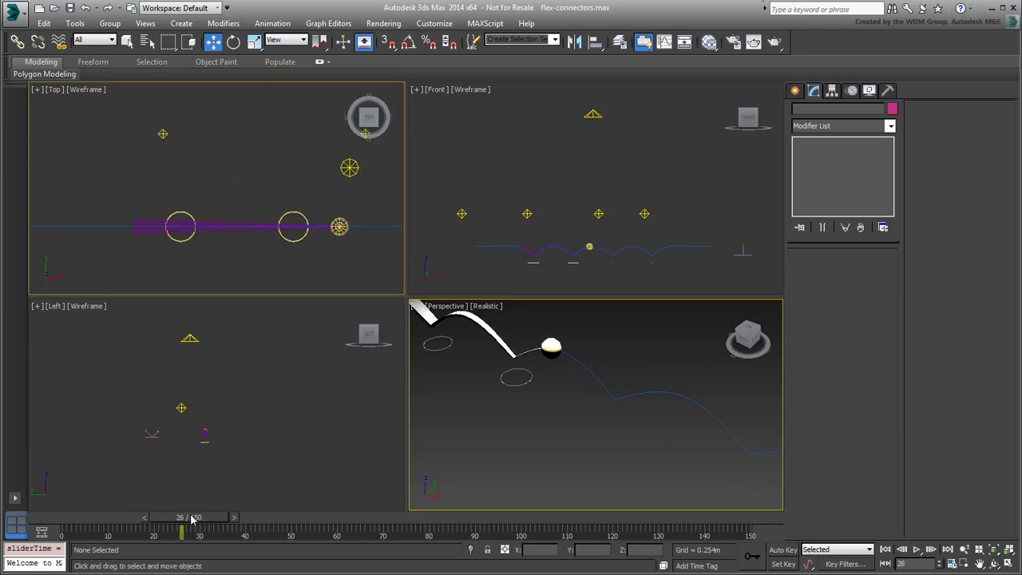
{"action": "scroll", "coordinate": [199, 207], "scroll_direction": "up", "scroll_amount": 4}
Step: Draw a straight Line spline from the left circle to the right circle in the Top view
{"action": "left_click", "coordinate": [795, 93]}
{"action": "left_click", "coordinate": [817, 182]}
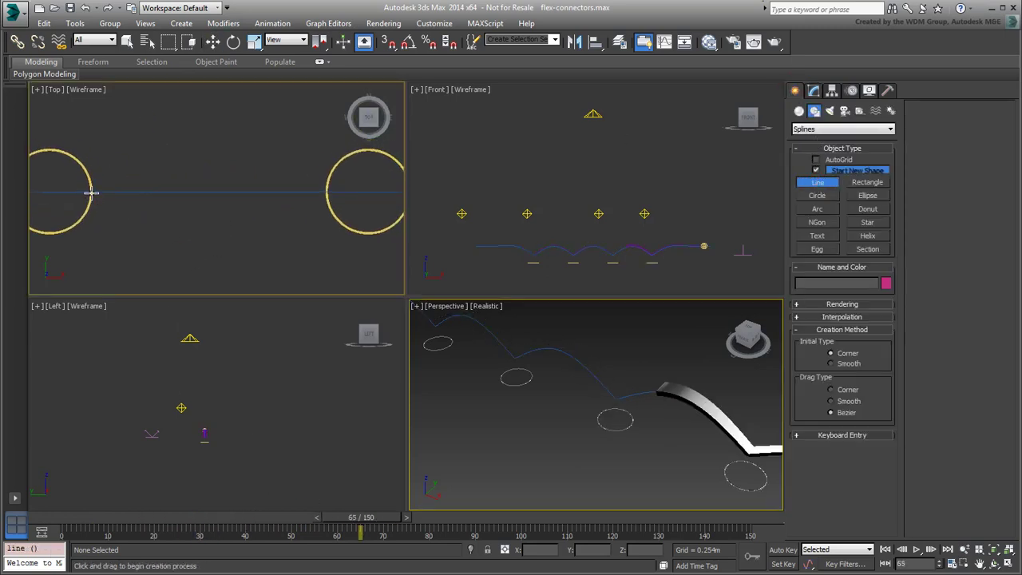
{"action": "left_click", "coordinate": [91, 191]}
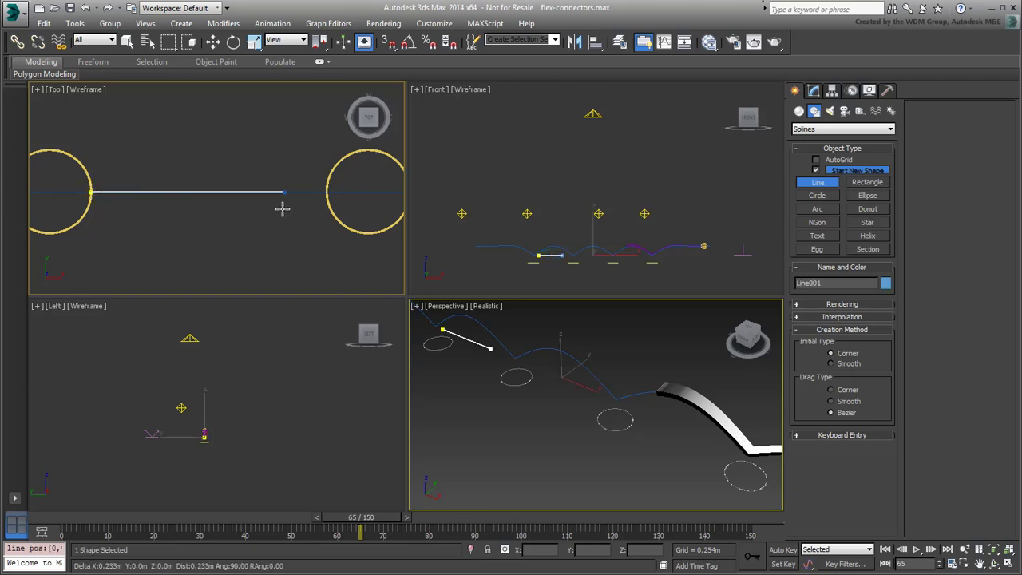
{"action": "left_click", "coordinate": [327, 192]}
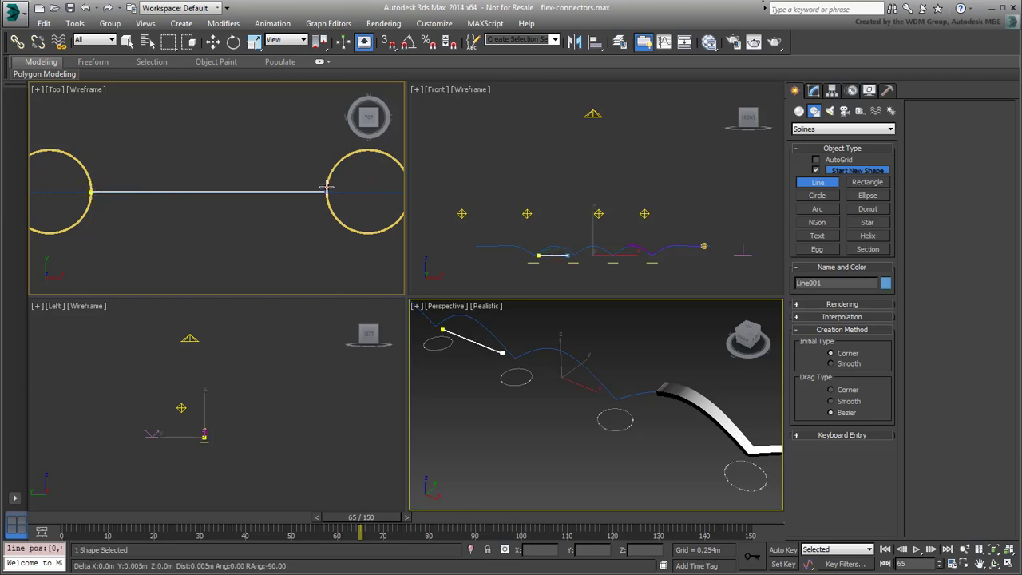
{"action": "right_click", "coordinate": [277, 241]}
{"action": "scroll", "coordinate": [547, 256], "scroll_direction": "up", "scroll_amount": 6}
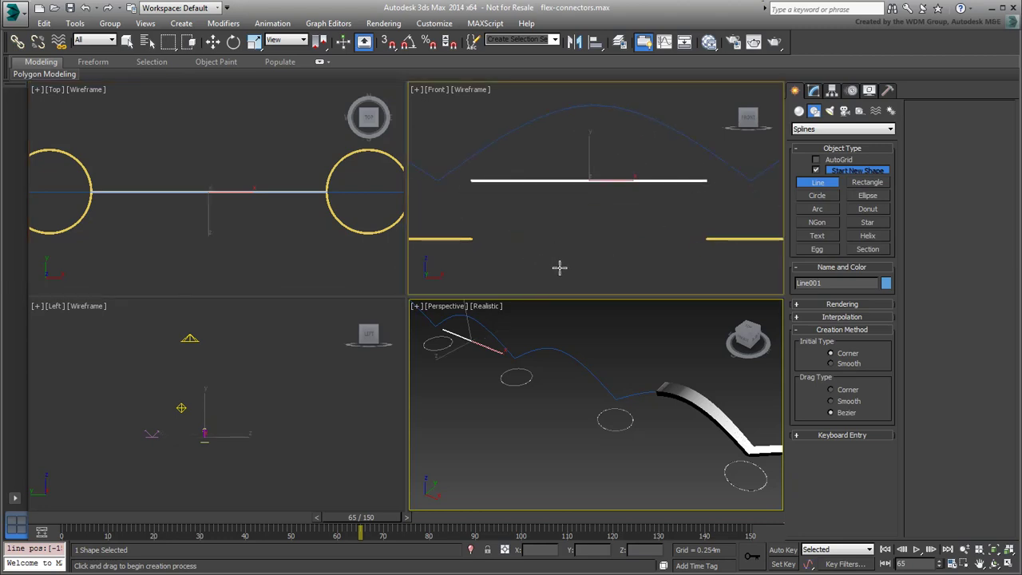
{"action": "left_click", "coordinate": [813, 90]}
Step: Expand the line's Rendering settings and drag the line down toward the yellow lines in Front
{"action": "left_click", "coordinate": [845, 256]}
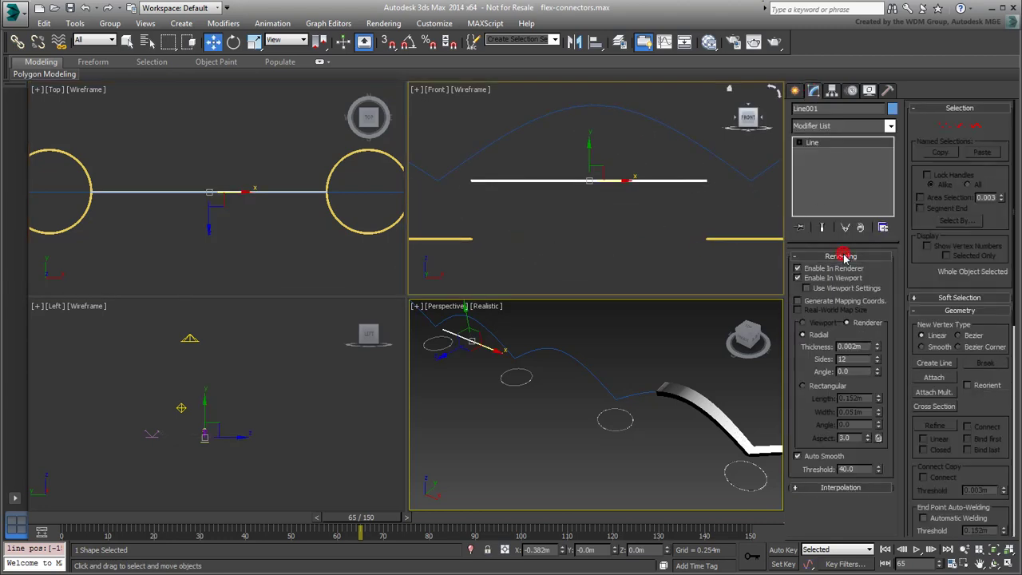
{"action": "double_click", "coordinate": [867, 345]}
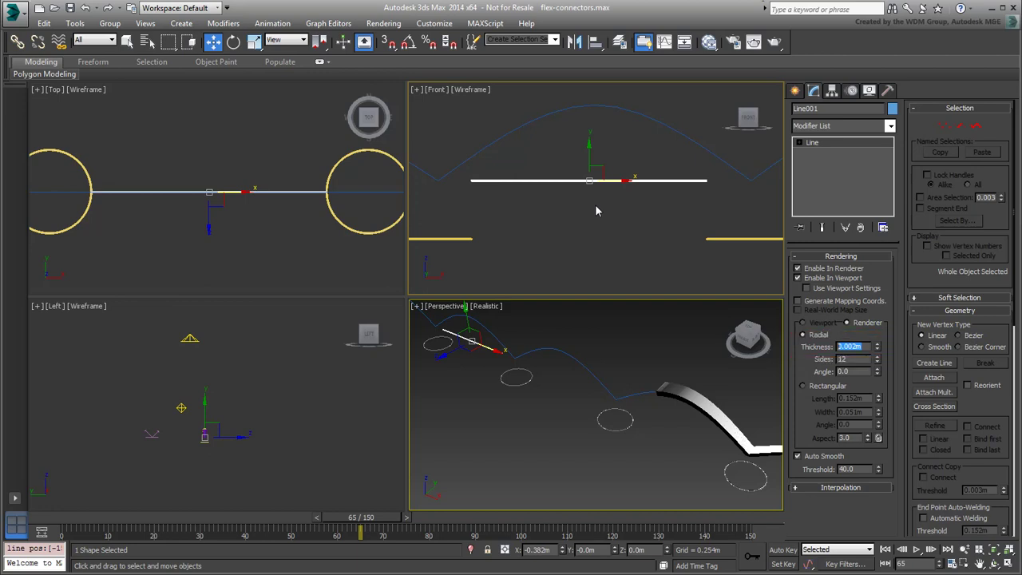
{"action": "middle_click_drag", "start_coordinate": [596, 210], "coordinate": [594, 220]}
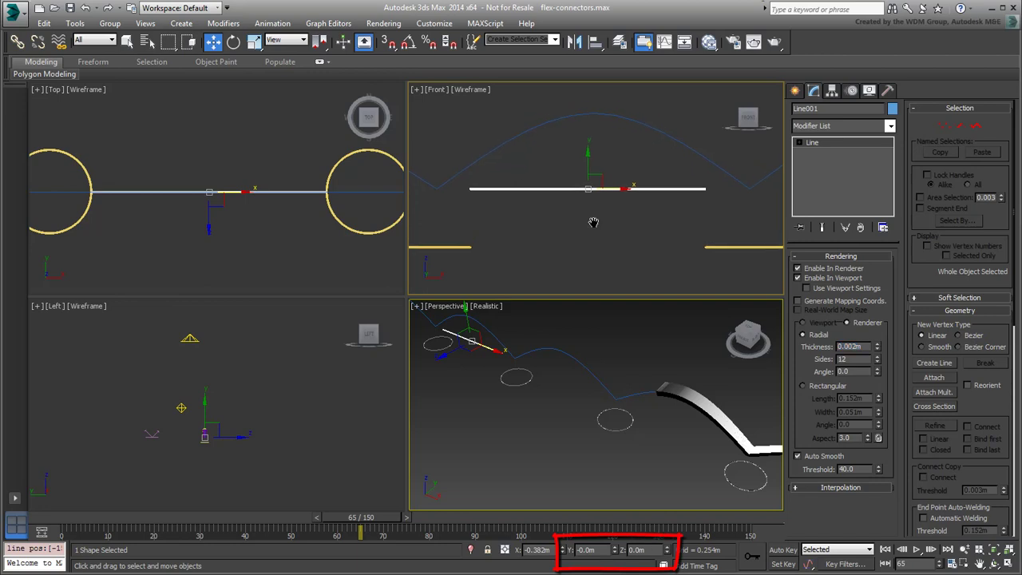
{"action": "left_click_drag", "start_coordinate": [592, 162], "coordinate": [592, 221]}
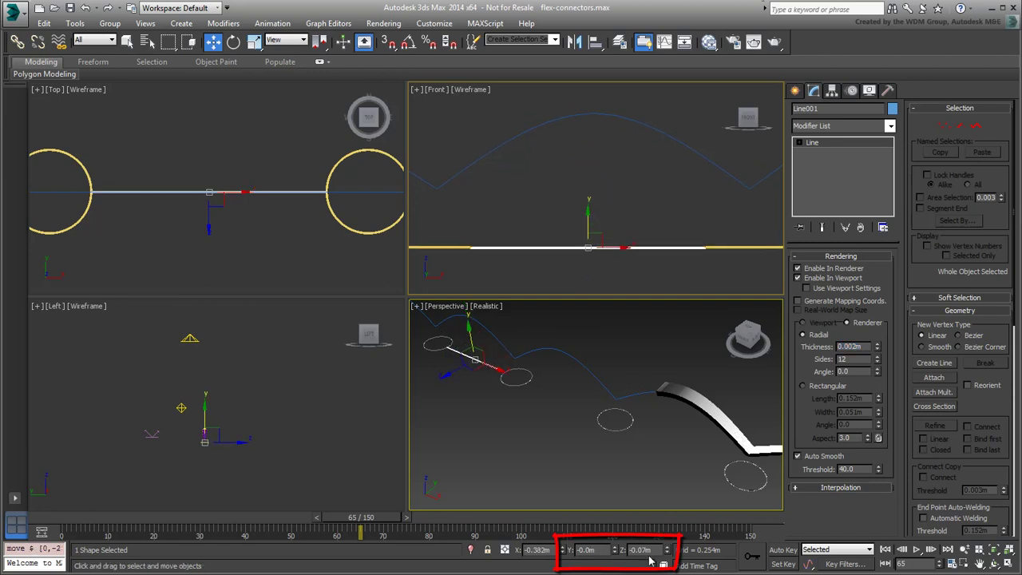
{"action": "left_click_drag", "start_coordinate": [588, 217], "coordinate": [589, 199]}
Step: Set the line's Z position to -0.07m, reset Y to 0, and scrub to frame 8
{"action": "double_click", "coordinate": [643, 549]}
{"action": "type", "text": "-0.07"}
{"action": "key", "text": "Return"}
{"action": "middle_click_drag", "start_coordinate": [641, 200], "coordinate": [638, 209]}
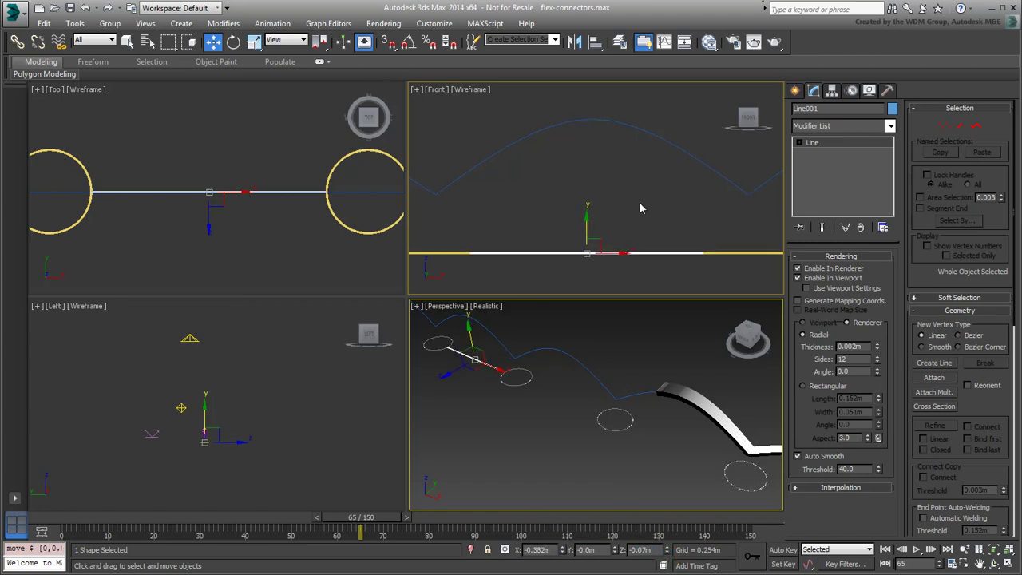
{"action": "right_click", "coordinate": [615, 551]}
{"action": "left_click_drag", "start_coordinate": [80, 517], "coordinate": [179, 530]}
Step: In Vertex mode, copy the left vertex's X of -0.523m and paste it into the right vertex's X
{"action": "key", "text": "w"}
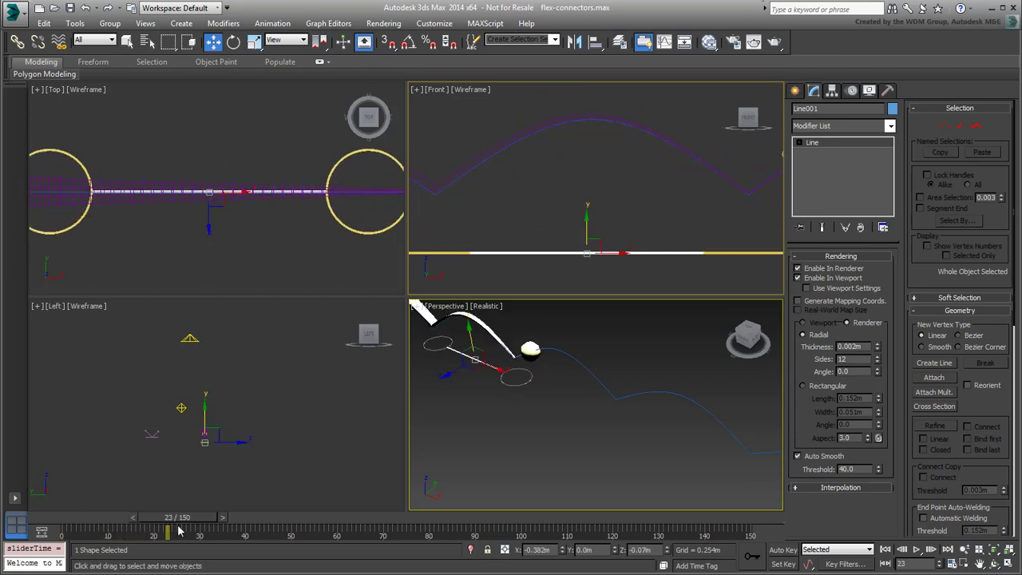
{"action": "left_click", "coordinate": [944, 125]}
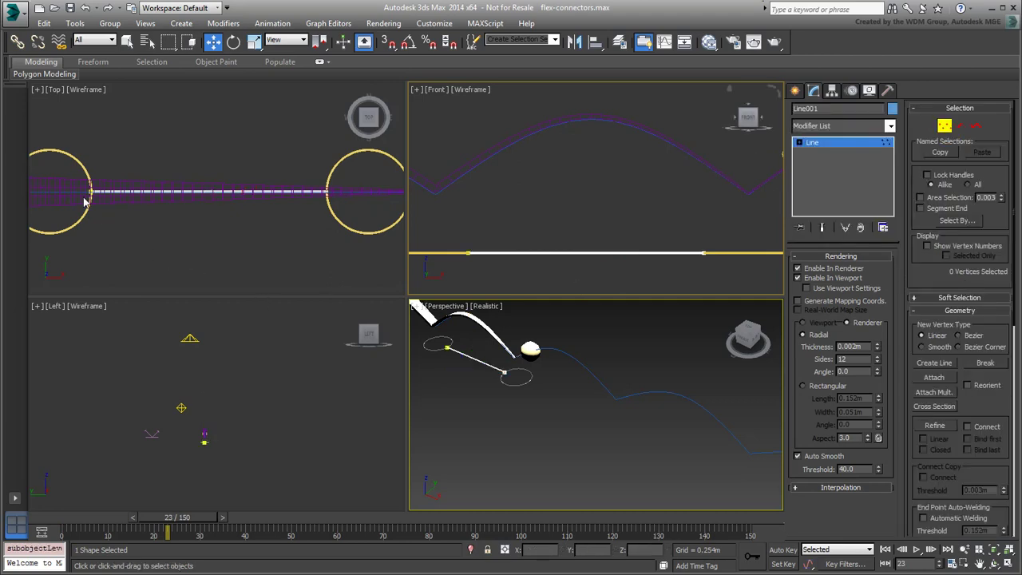
{"action": "left_click_drag", "start_coordinate": [73, 164], "coordinate": [116, 241]}
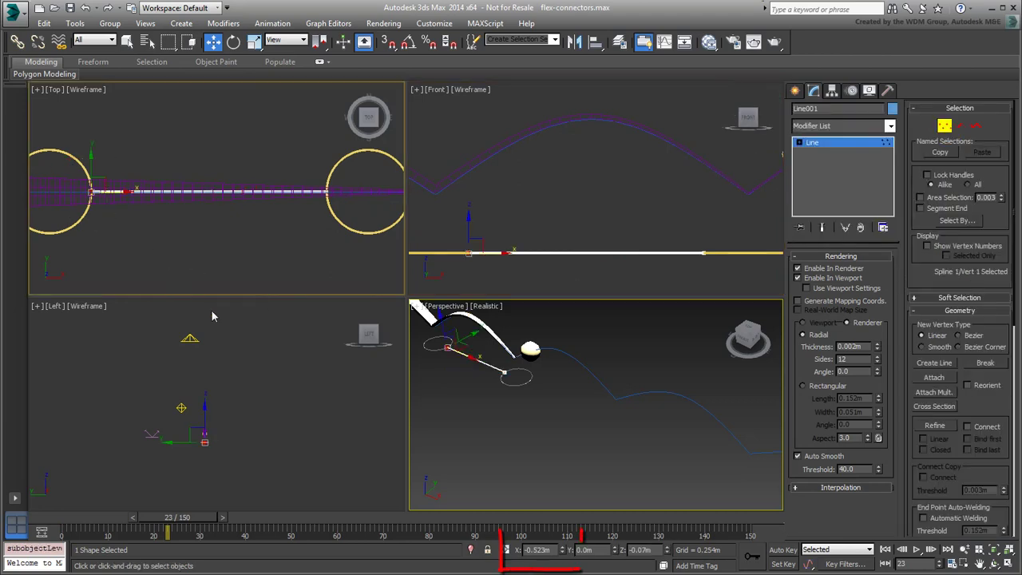
{"action": "double_click", "coordinate": [556, 550]}
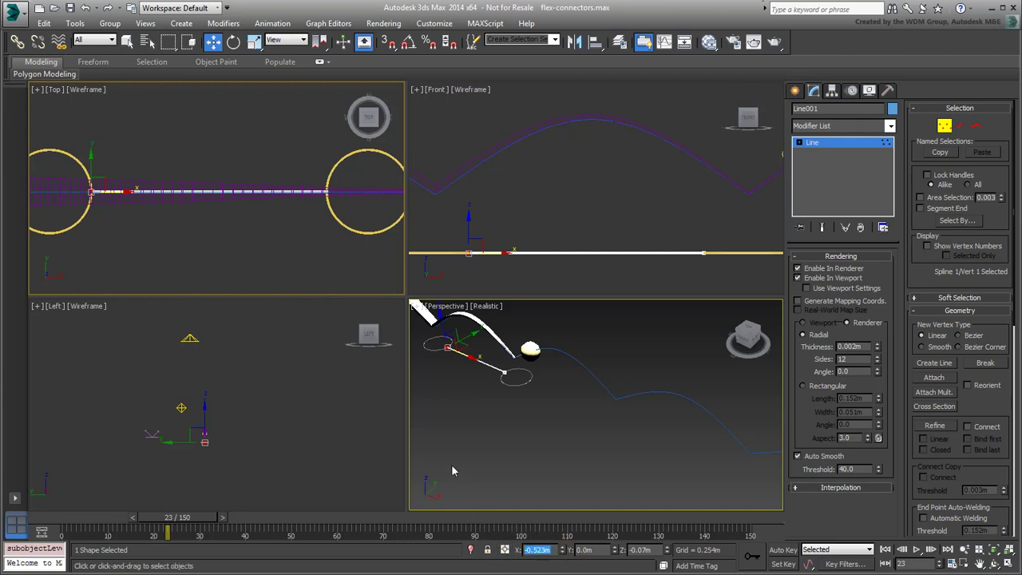
{"action": "key", "text": "ctrl+c"}
{"action": "left_click", "coordinate": [324, 191]}
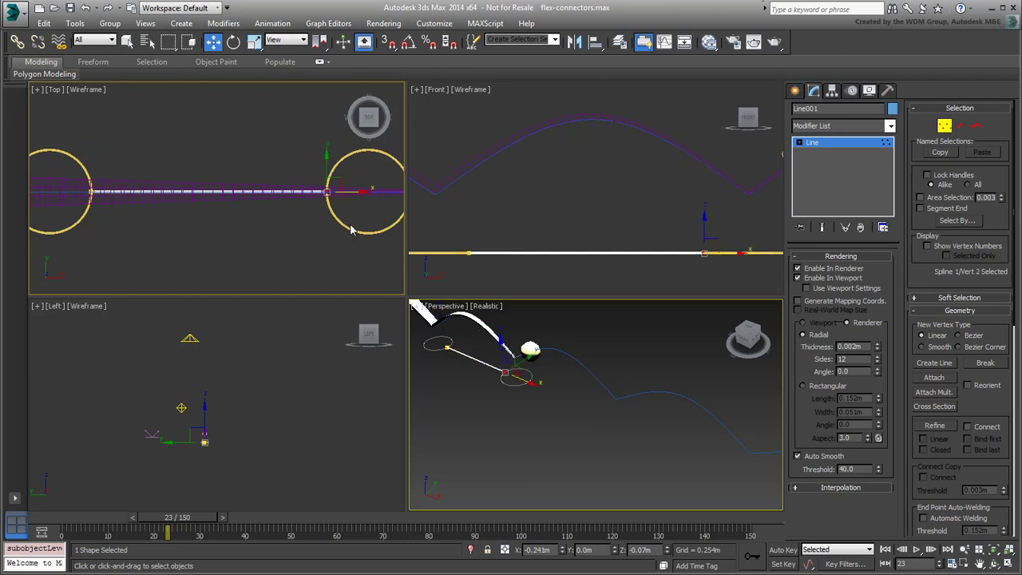
{"action": "double_click", "coordinate": [539, 550]}
{"action": "key", "text": "ctrl+v"}
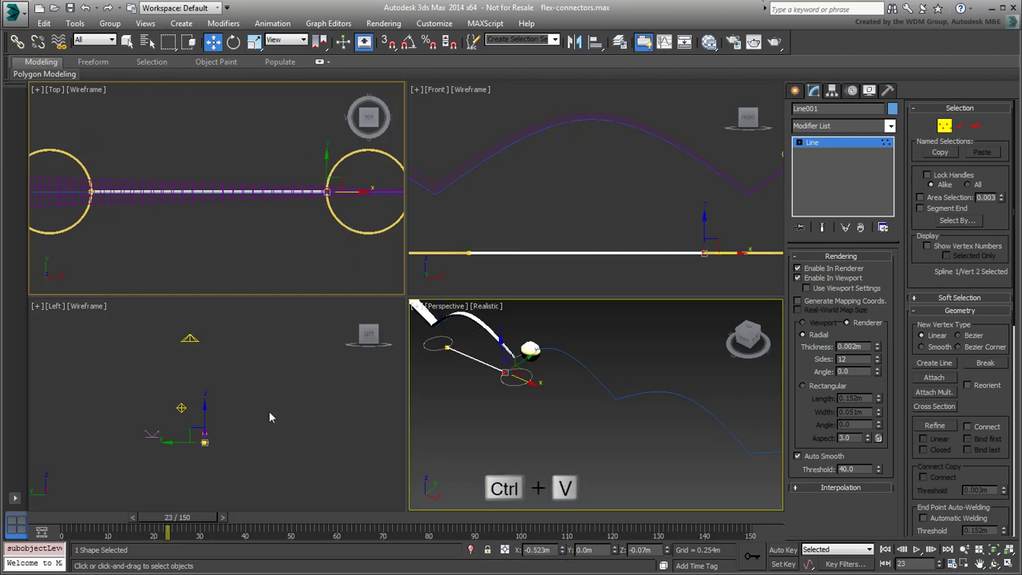
{"action": "key", "text": "Return"}
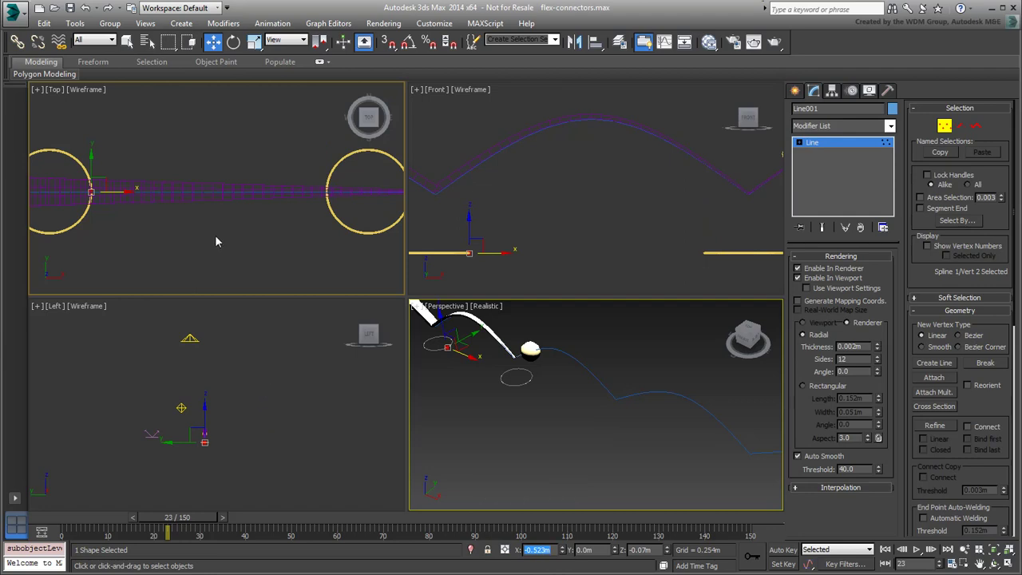
Step: With Auto Key on, move the right vertex along X out to the right circle at frame 23
{"action": "left_click", "coordinate": [782, 549]}
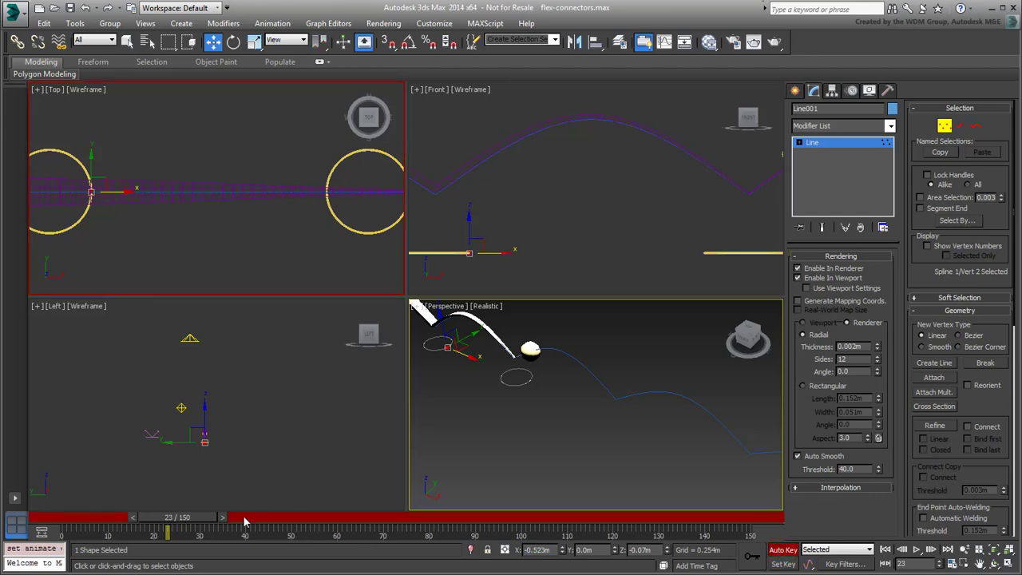
{"action": "key", "text": "w"}
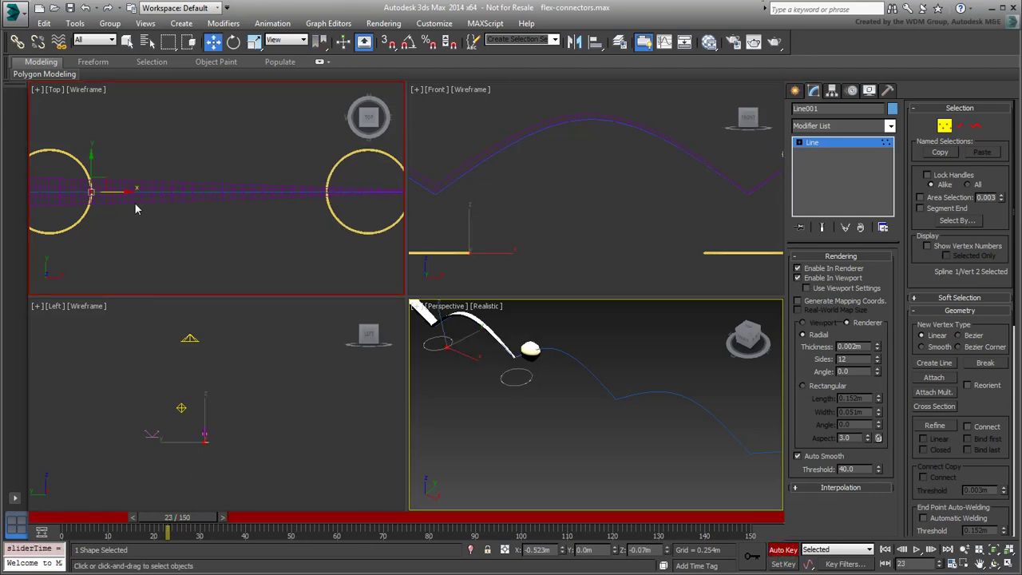
{"action": "left_click_drag", "start_coordinate": [118, 192], "coordinate": [328, 191]}
{"action": "scroll", "coordinate": [329, 192], "scroll_direction": "up", "scroll_amount": 3}
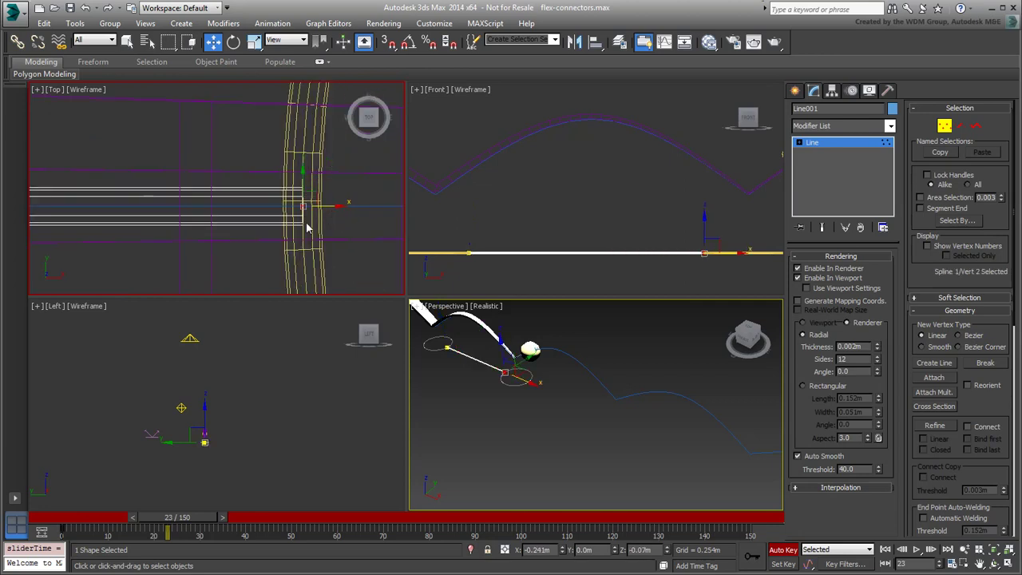
{"action": "scroll", "coordinate": [308, 228], "scroll_direction": "down", "scroll_amount": 5}
{"action": "middle_click_drag", "start_coordinate": [124, 254], "coordinate": [154, 221]}
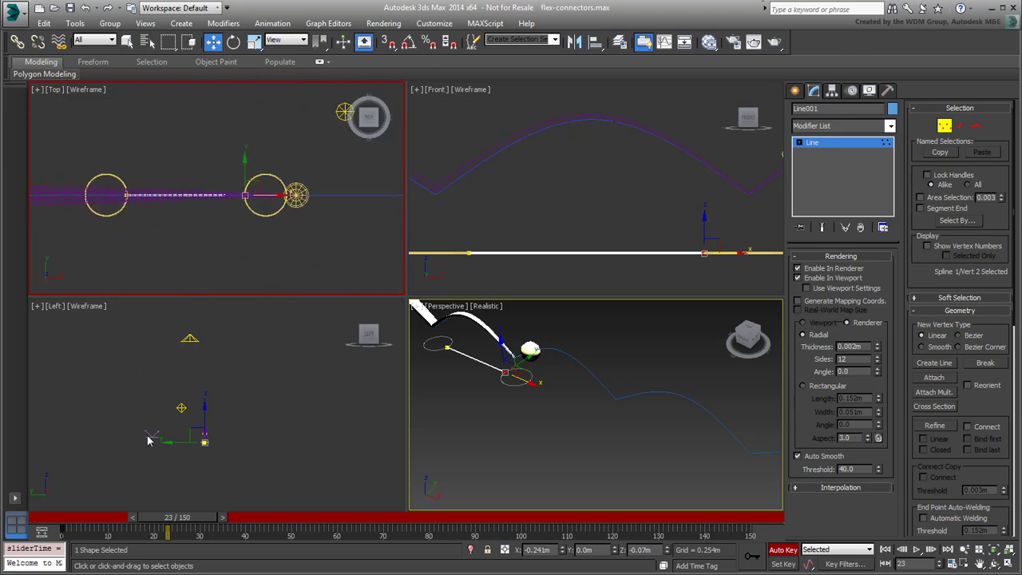
{"action": "mouse_move", "coordinate": [180, 523]}
{"action": "left_mouse_down"}
{"action": "mouse_move", "coordinate": [70, 516]}
{"action": "mouse_move", "coordinate": [179, 520]}
{"action": "left_mouse_up"}
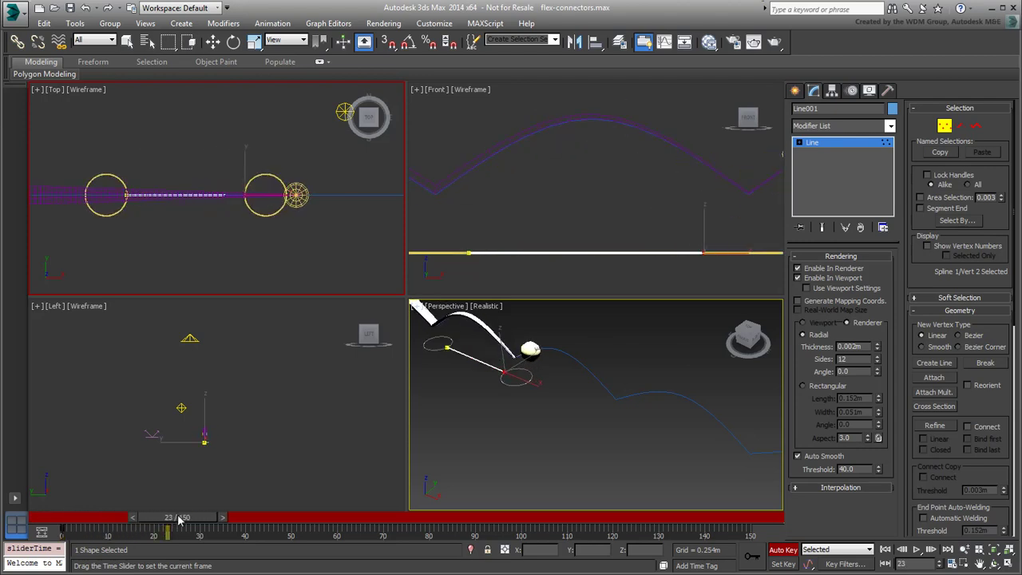
Step: Shift the starting keyframe from frame 0 to frame 8 and check the growth
{"action": "key", "text": "w"}
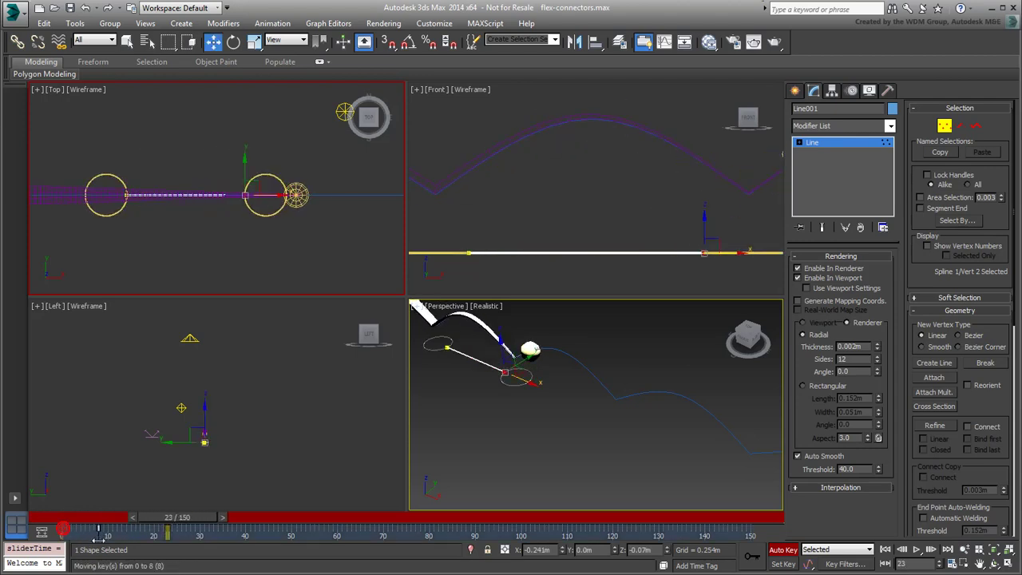
{"action": "left_click_drag", "start_coordinate": [165, 527], "coordinate": [187, 528]}
{"action": "key", "text": "w"}
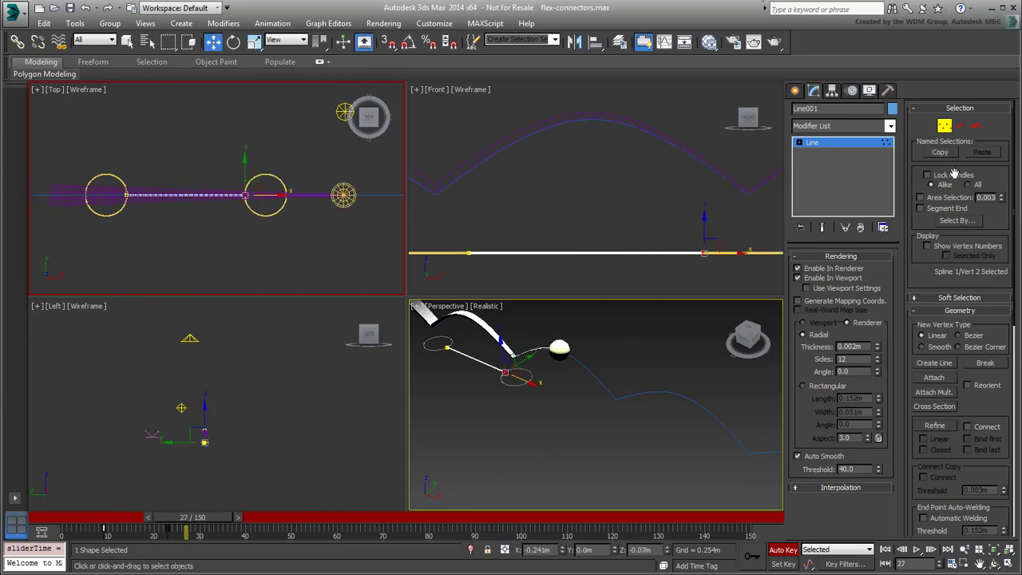
Step: Exit Vertex mode, turn Auto Key off, and scrub to preview the line growing
{"action": "left_click", "coordinate": [945, 128]}
{"action": "left_click", "coordinate": [783, 550]}
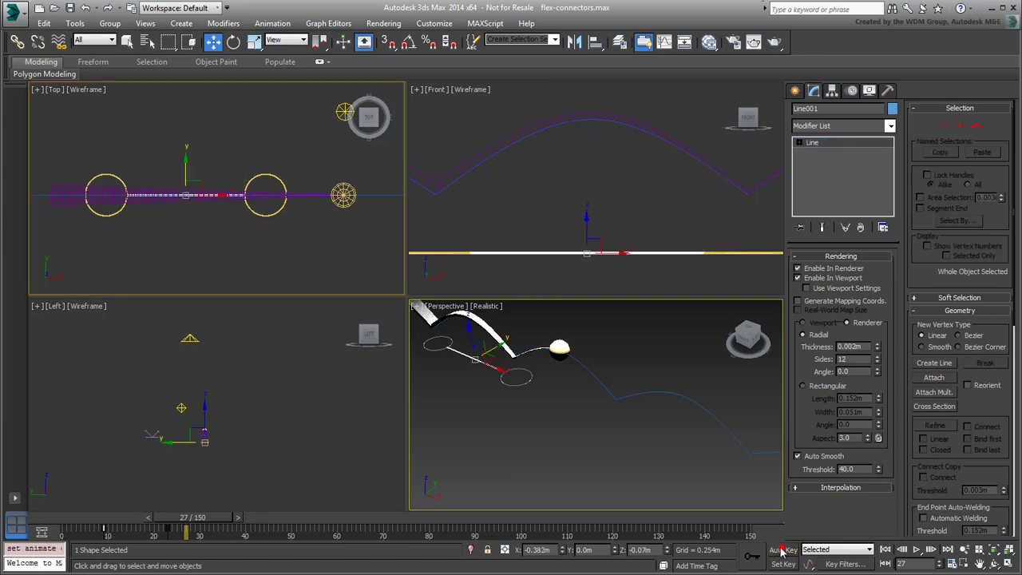
{"action": "left_click_drag", "start_coordinate": [207, 521], "coordinate": [286, 525]}
{"action": "key", "text": "w"}
Step: Shift-drag the line in the Front view to clone it as Line002
{"action": "scroll", "coordinate": [653, 253], "scroll_direction": "down", "scroll_amount": 3}
{"action": "left_click", "coordinate": [750, 238]}
{"action": "mouse_move", "coordinate": [750, 237]}
{"action": "left_mouse_down", "text": "shift"}
{"action": "mouse_move", "coordinate": [695, 233]}
{"action": "mouse_move", "coordinate": [707, 232]}
{"action": "left_mouse_up", "text": "shift"}
{"action": "left_click", "coordinate": [514, 344]}
Step: Move Line002's animation key from frame 9 to frame 23 on the track bar
{"action": "left_click", "coordinate": [263, 228]}
{"action": "scroll", "coordinate": [251, 236], "scroll_direction": "up", "scroll_amount": 2}
{"action": "left_click_drag", "start_coordinate": [318, 525], "coordinate": [195, 517]}
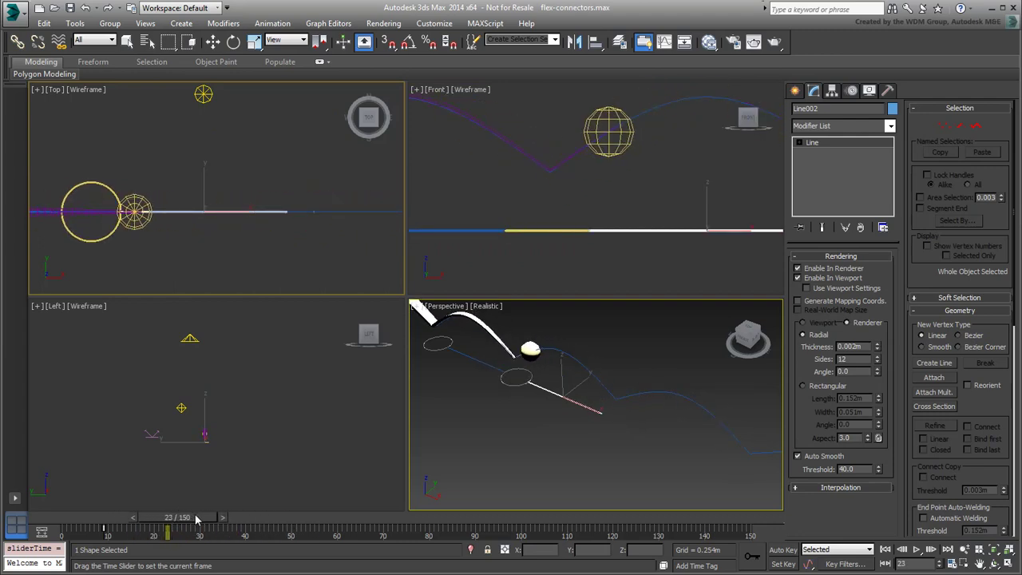
{"action": "key", "text": "w"}
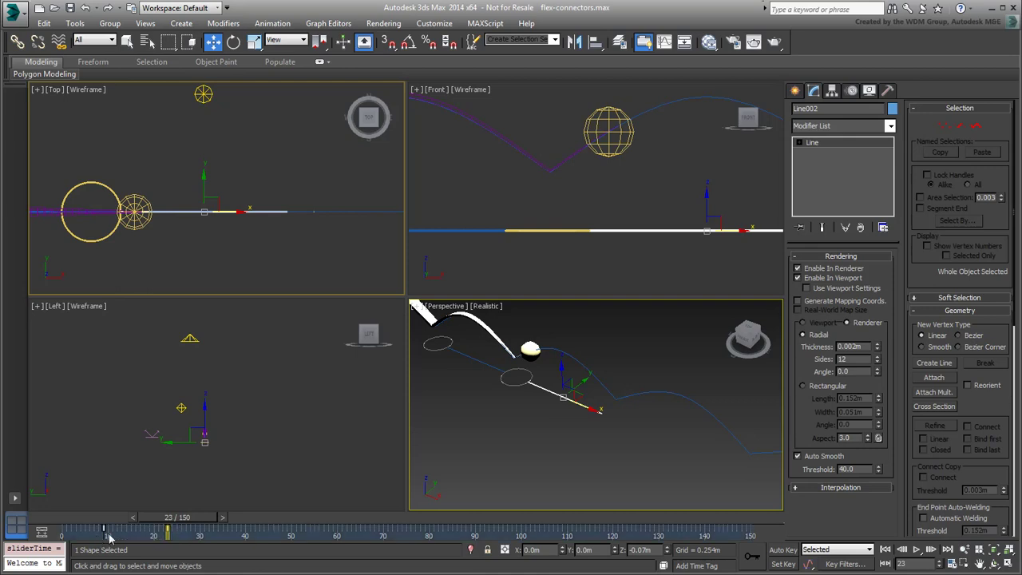
{"action": "left_click_drag", "start_coordinate": [104, 530], "coordinate": [251, 528]}
Step: Step the animation to around frame 38 for the new key
{"action": "key", "text": "w"}
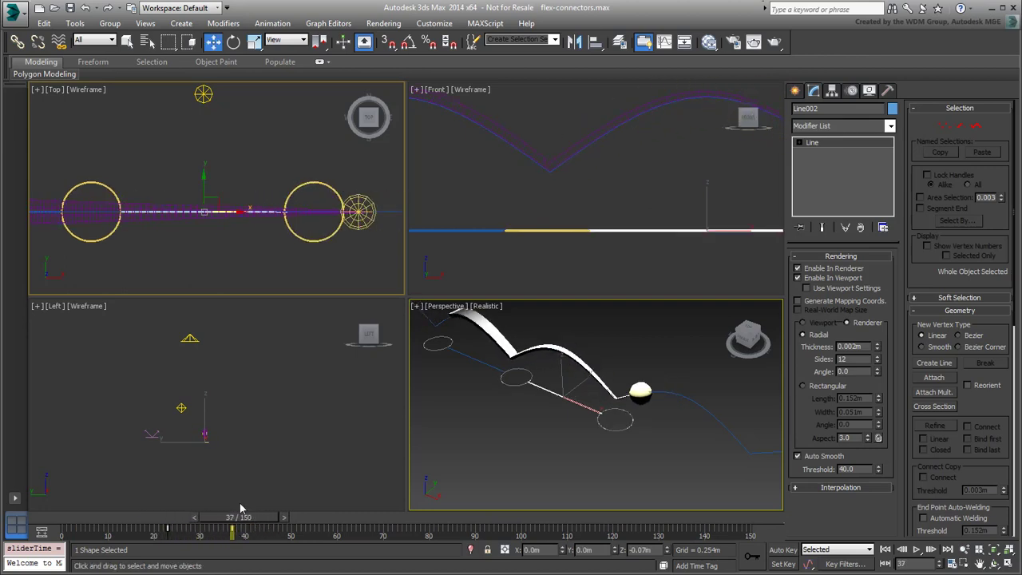
{"action": "scroll", "coordinate": [296, 206], "scroll_direction": "up", "scroll_amount": 8}
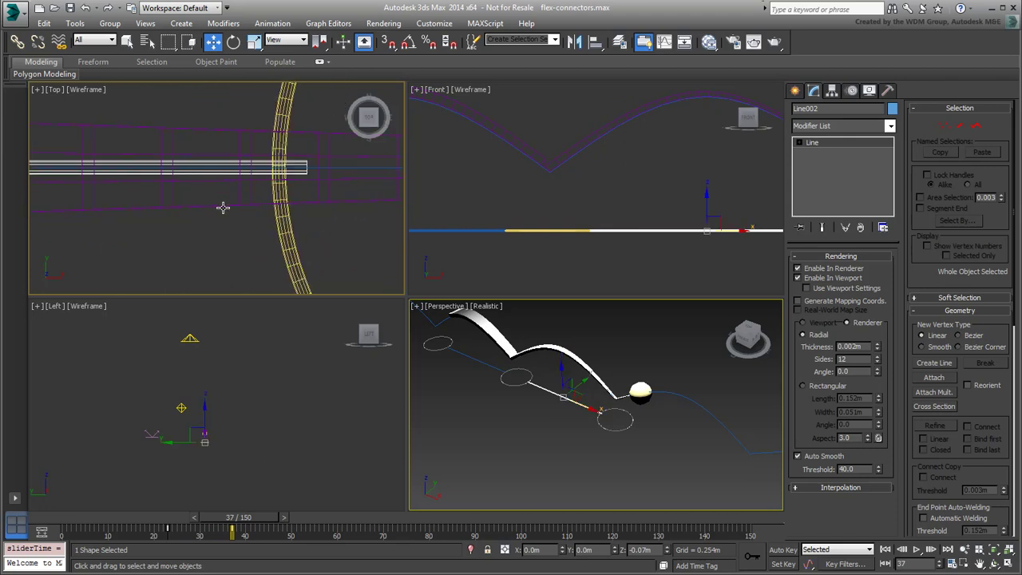
{"action": "mouse_move", "coordinate": [259, 525]}
{"action": "left_mouse_down"}
{"action": "mouse_move", "coordinate": [283, 524]}
{"action": "mouse_move", "coordinate": [261, 527]}
{"action": "left_mouse_up"}
{"action": "key", "text": "w"}
Step: Auto Key Line002's end vertex back left to the ring at X 0.137m, then turn Auto Key off
{"action": "left_click", "coordinate": [782, 550]}
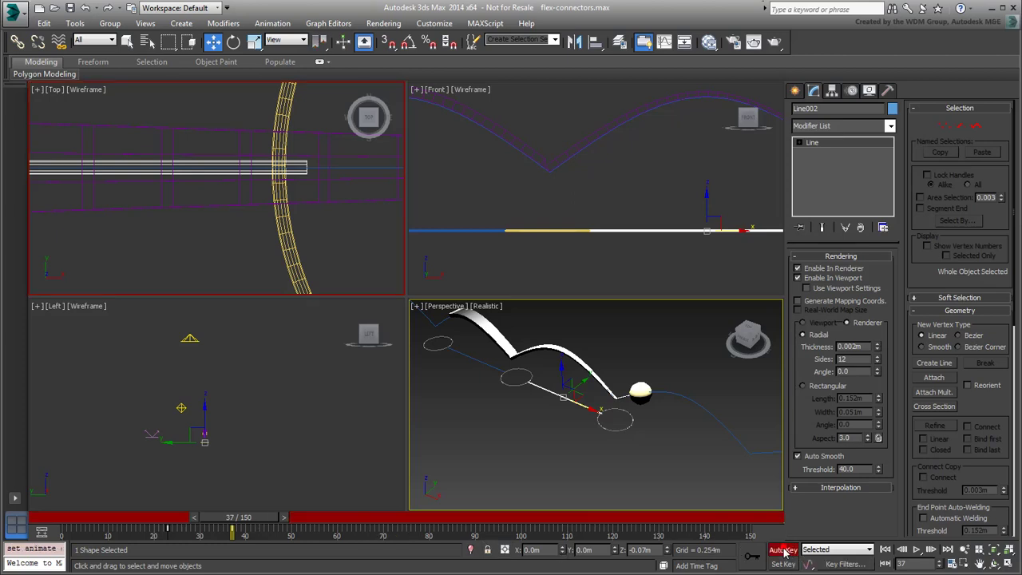
{"action": "left_click", "coordinate": [945, 126]}
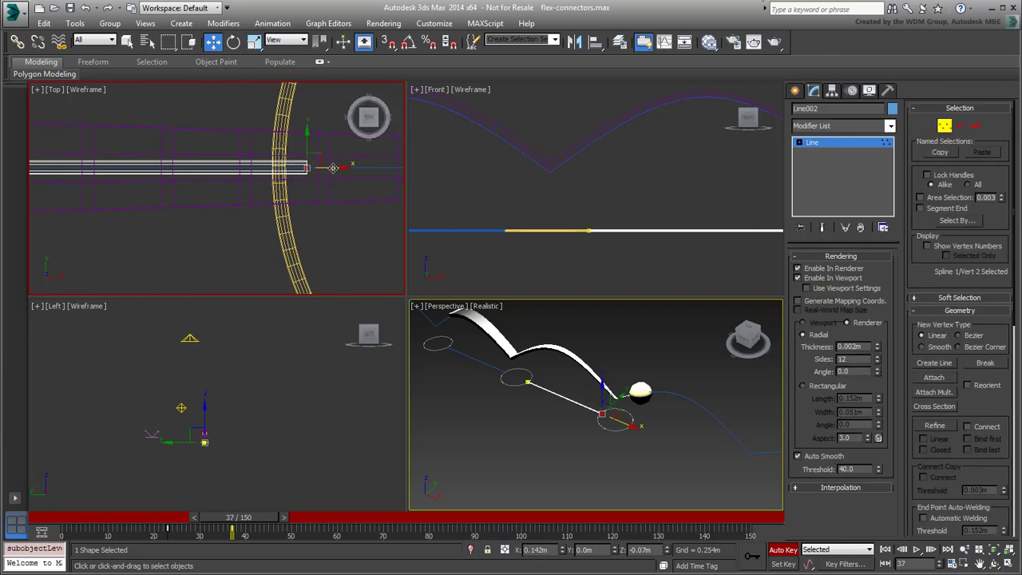
{"action": "left_click_drag", "start_coordinate": [332, 168], "coordinate": [305, 166]}
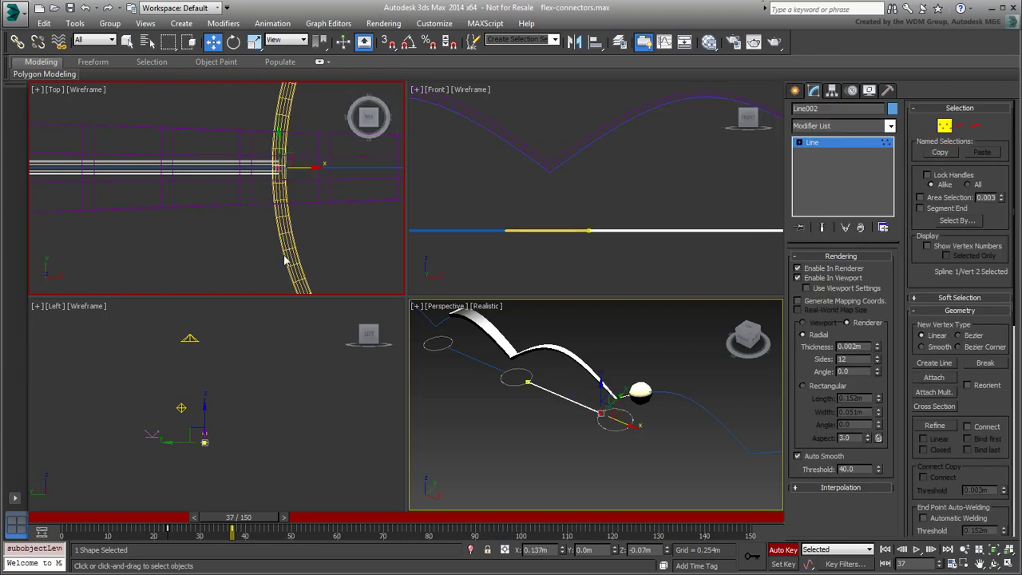
{"action": "mouse_move", "coordinate": [258, 514]}
{"action": "left_mouse_down"}
{"action": "mouse_move", "coordinate": [240, 518]}
{"action": "mouse_move", "coordinate": [249, 519]}
{"action": "left_mouse_up"}
{"action": "key", "text": "w"}
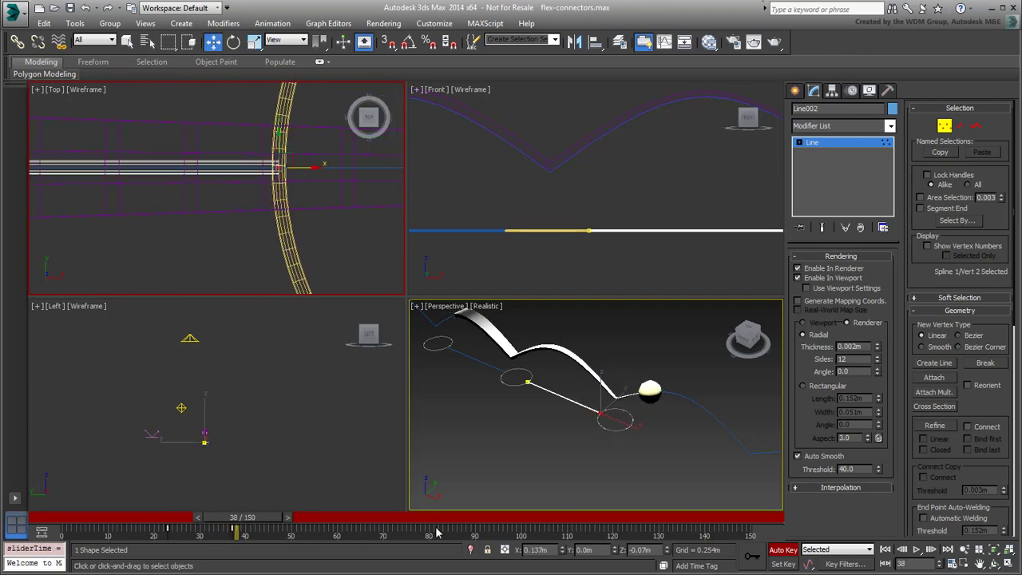
{"action": "left_click", "coordinate": [944, 125]}
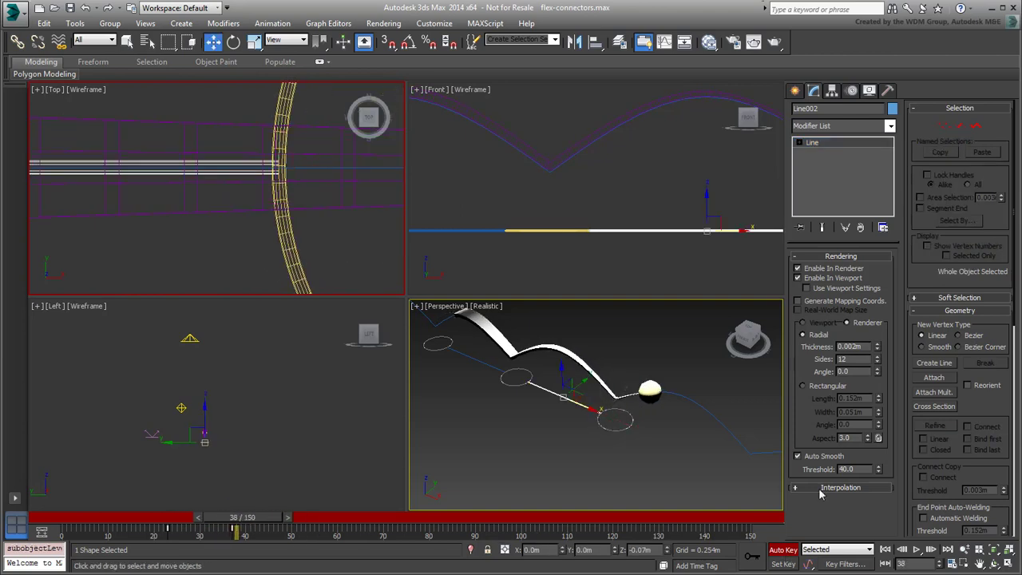
{"action": "left_click", "coordinate": [782, 551]}
{"action": "scroll", "coordinate": [210, 202], "scroll_direction": "down", "scroll_amount": 3}
{"action": "middle_click_drag", "start_coordinate": [210, 202], "coordinate": [223, 216]}
{"action": "scroll", "coordinate": [224, 216], "scroll_direction": "down", "scroll_amount": 3}
{"action": "scroll", "coordinate": [492, 239], "scroll_direction": "down", "scroll_amount": 2}
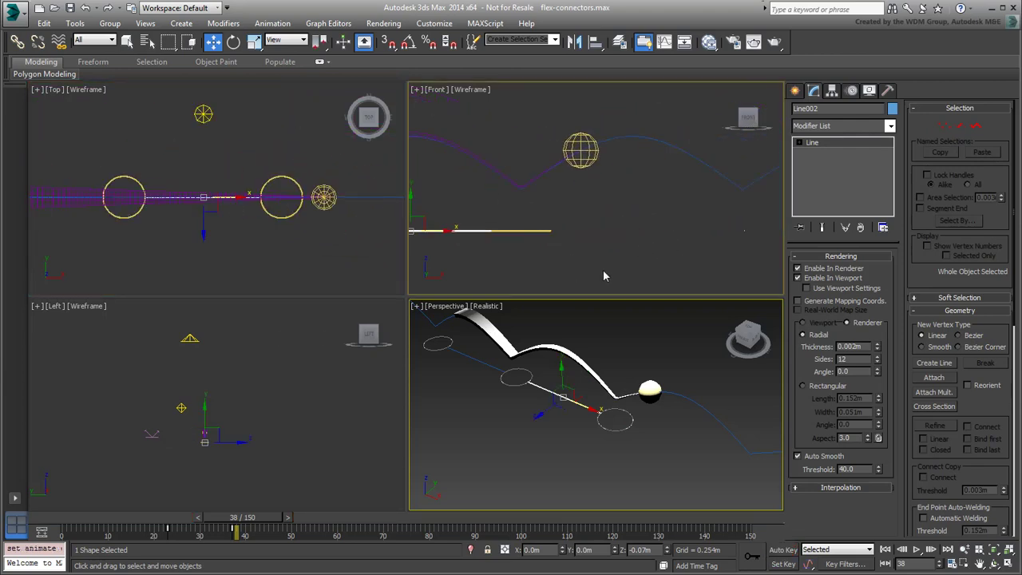
Step: Clone the connector as Line003 and slide it left to meet the yellow tube
{"action": "left_click_drag", "start_coordinate": [435, 234], "coordinate": [626, 234], "text": "shift"}
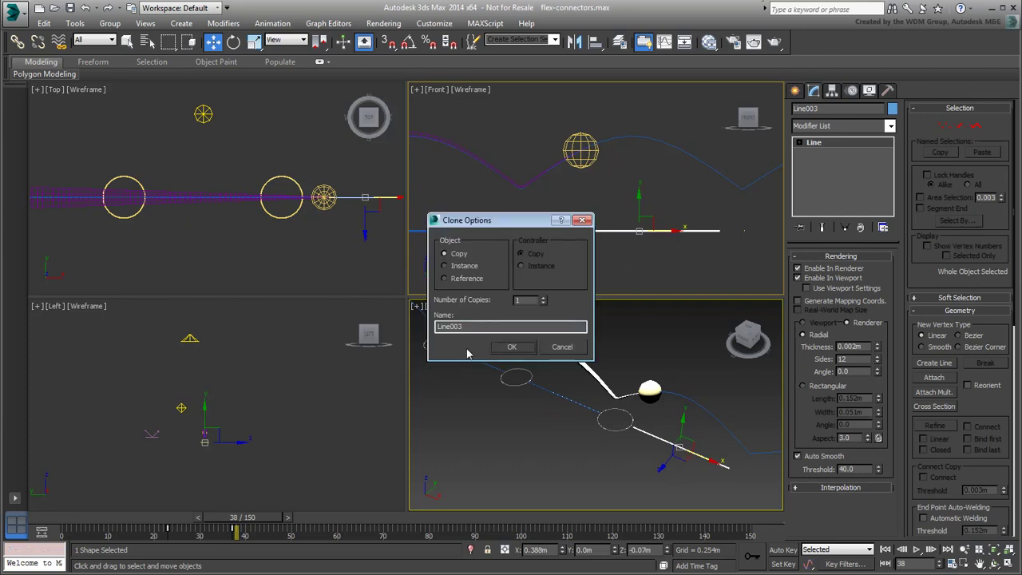
{"action": "left_click", "coordinate": [516, 346]}
{"action": "mouse_move", "coordinate": [244, 520]}
{"action": "left_mouse_down"}
{"action": "mouse_move", "coordinate": [301, 524]}
{"action": "mouse_move", "coordinate": [232, 525]}
{"action": "left_mouse_up"}
{"action": "key", "text": "w"}
{"action": "scroll", "coordinate": [557, 237], "scroll_direction": "up", "scroll_amount": 2}
{"action": "left_click_drag", "start_coordinate": [581, 226], "coordinate": [541, 226]}
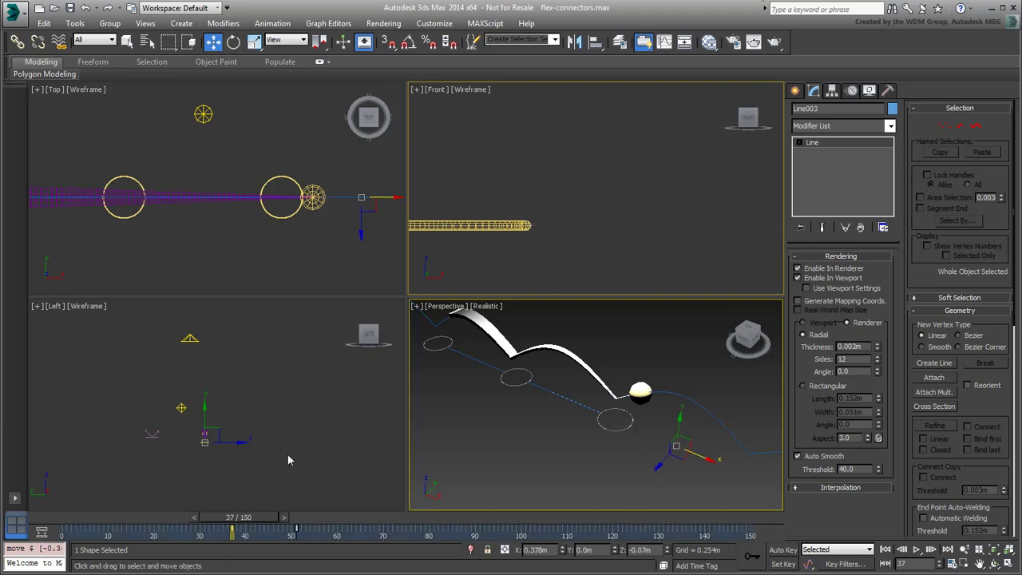
Step: At frame 51, Auto Key Line003's end vertex right along the tube, then stop keying
{"action": "left_click_drag", "start_coordinate": [265, 525], "coordinate": [330, 526]}
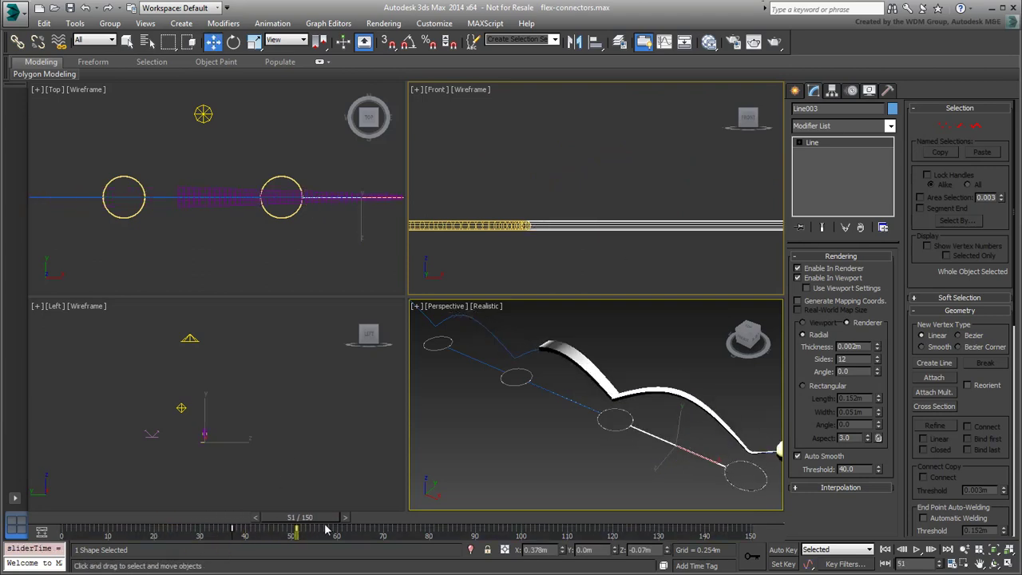
{"action": "scroll", "coordinate": [479, 248], "scroll_direction": "up", "scroll_amount": 5}
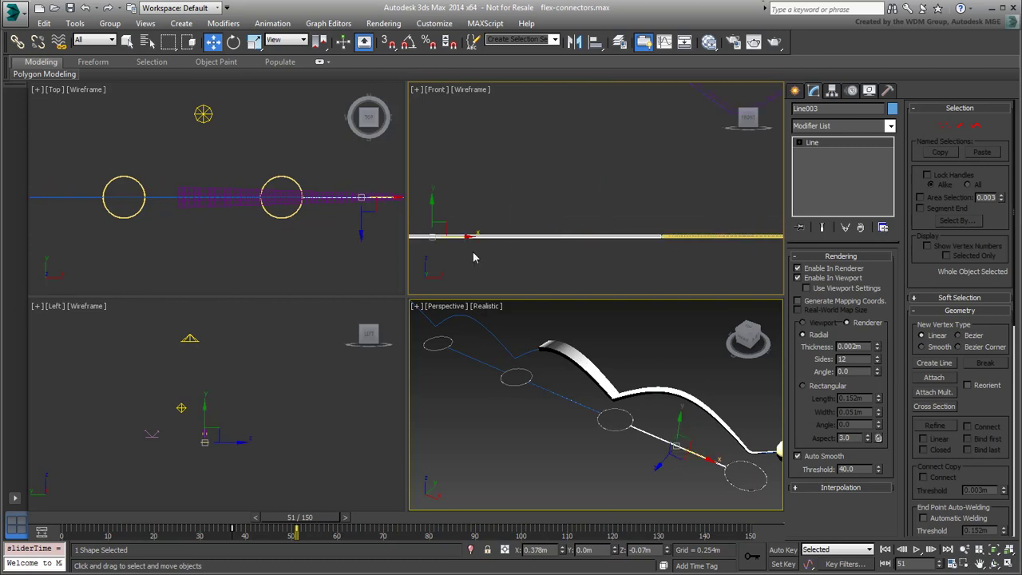
{"action": "left_click", "coordinate": [944, 125]}
{"action": "key", "text": "n"}
{"action": "left_click_drag", "start_coordinate": [600, 242], "coordinate": [622, 242]}
{"action": "left_click", "coordinate": [942, 126]}
{"action": "left_click", "coordinate": [783, 550]}
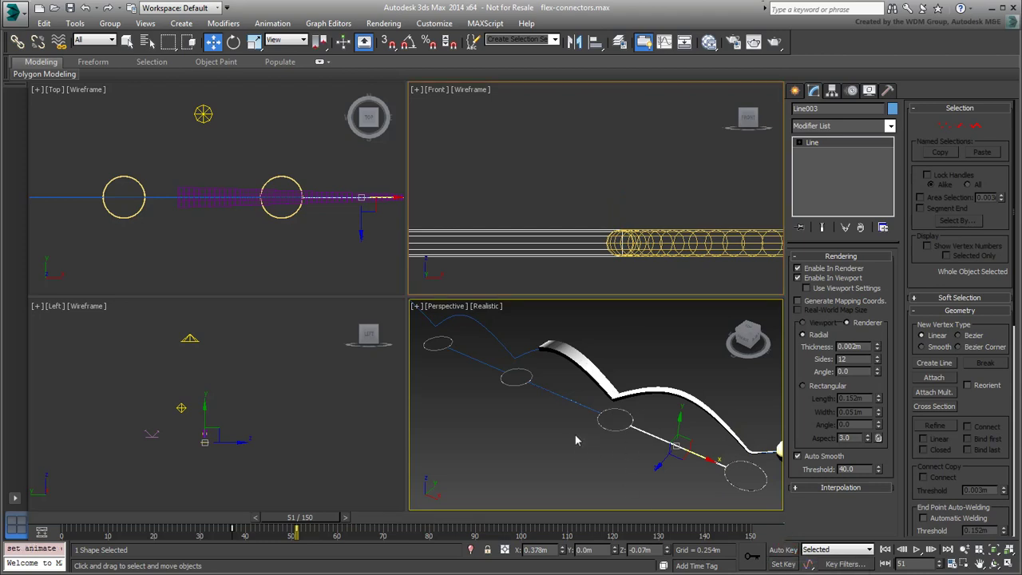
{"action": "left_click_drag", "start_coordinate": [317, 523], "coordinate": [319, 553]}
Step: Shift-drag another copy rightward to create Line004
{"action": "key", "text": "w"}
{"action": "scroll", "coordinate": [614, 220], "scroll_direction": "down", "scroll_amount": 5}
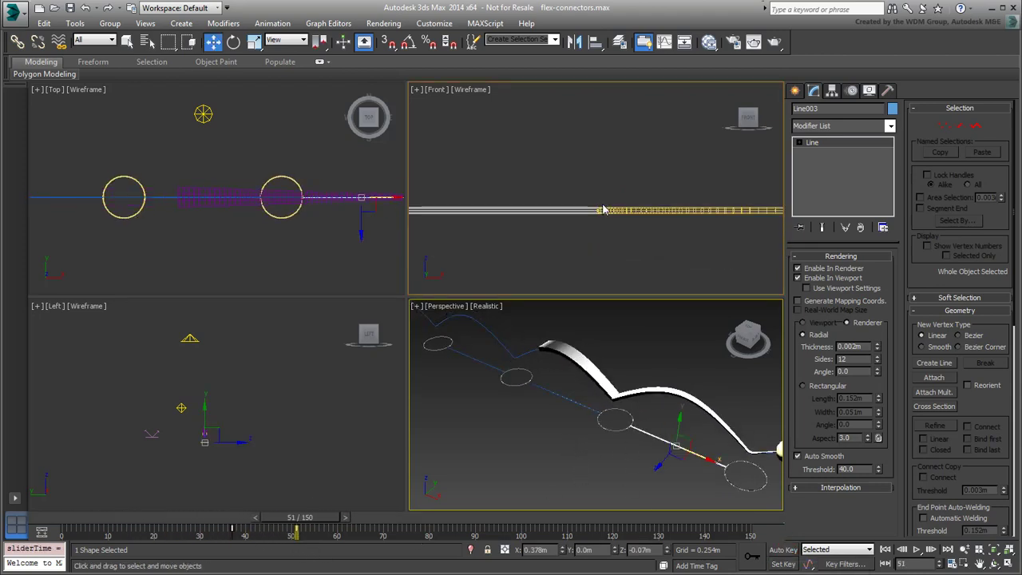
{"action": "left_click_drag", "start_coordinate": [570, 209], "coordinate": [731, 208], "text": "shift"}
{"action": "left_click", "coordinate": [505, 346]}
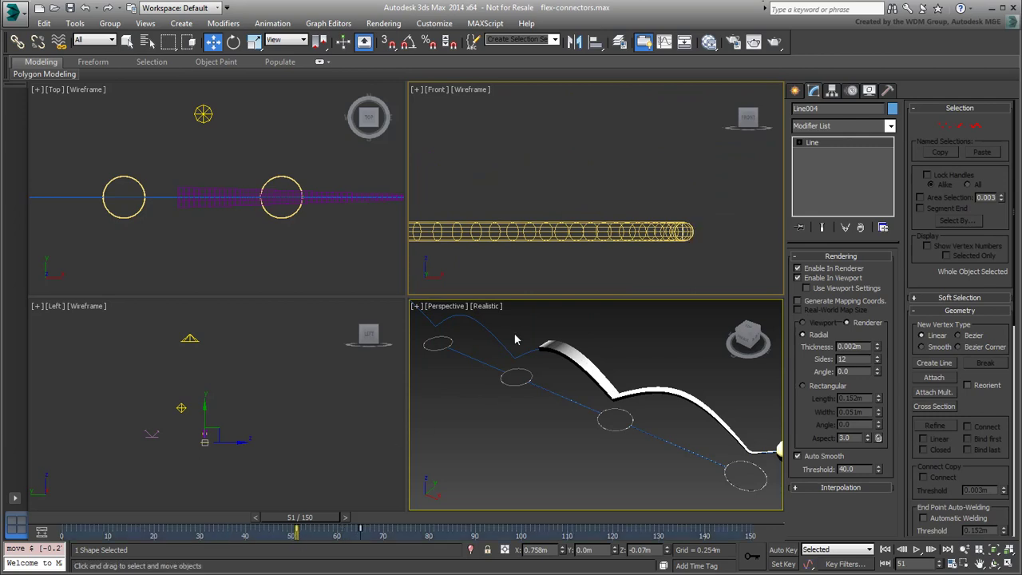
Step: At frame 57, clone the leftmost connector as Line005 and move it to meet the yellow tube
{"action": "left_click_drag", "start_coordinate": [315, 518], "coordinate": [341, 523]}
{"action": "key", "text": "w"}
{"action": "scroll", "coordinate": [591, 213], "scroll_direction": "down", "scroll_amount": 4}
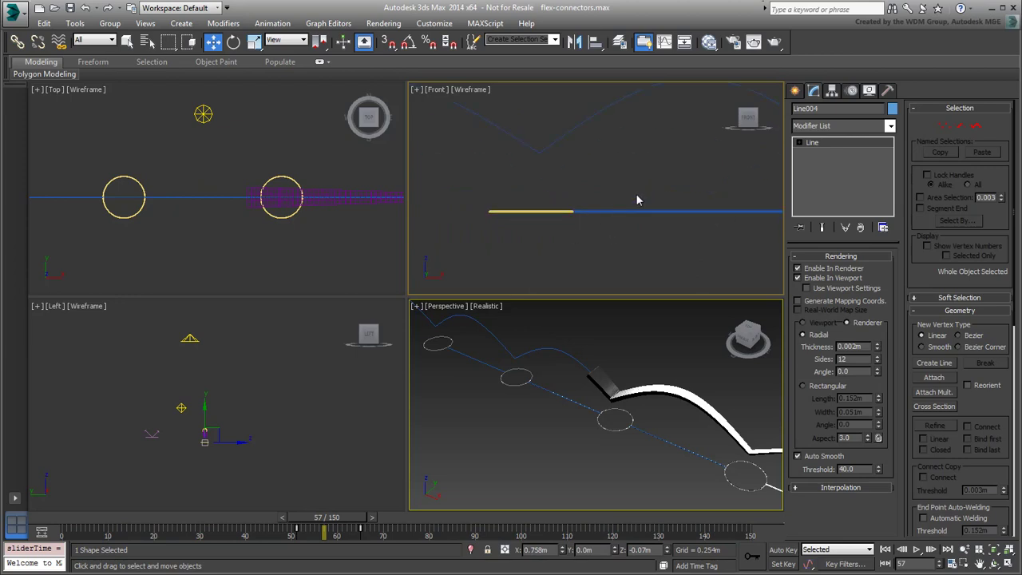
{"action": "left_click", "coordinate": [635, 212]}
{"action": "middle_click_drag", "start_coordinate": [538, 253], "coordinate": [600, 251]}
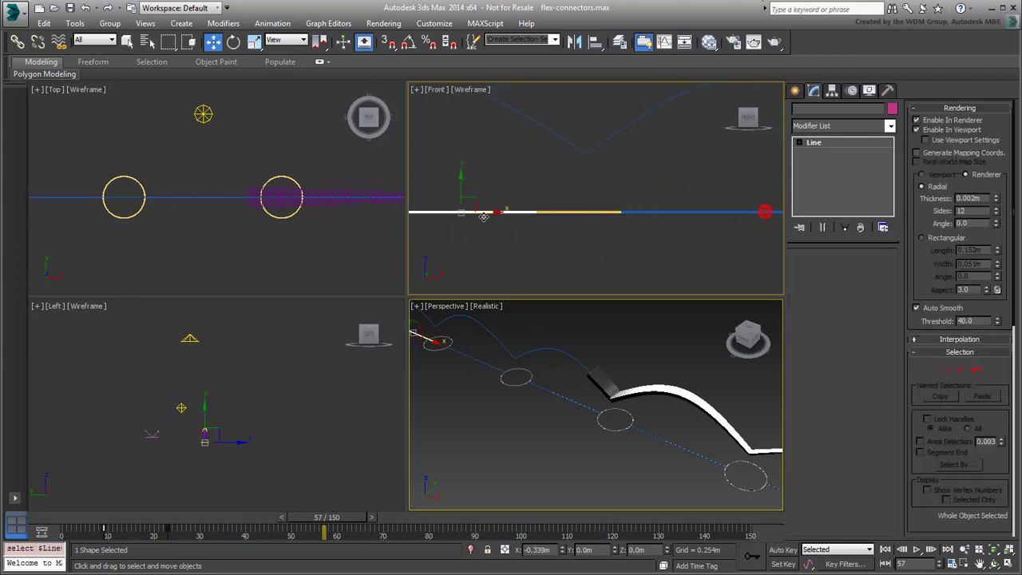
{"action": "left_click_drag", "start_coordinate": [483, 216], "coordinate": [435, 215], "text": "shift"}
{"action": "left_click", "coordinate": [452, 347]}
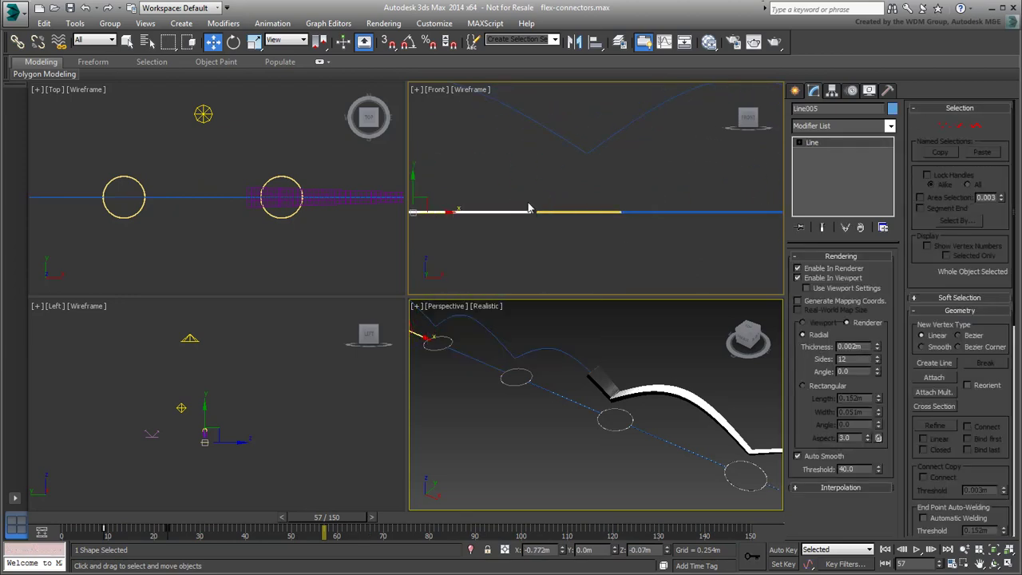
{"action": "scroll", "coordinate": [530, 248], "scroll_direction": "up", "scroll_amount": 4}
{"action": "left_click_drag", "start_coordinate": [539, 242], "coordinate": [589, 242]}
Step: Scrub the animation from frame 7 through frame 60 and frame the whole scene in Front
{"action": "left_click_drag", "start_coordinate": [331, 529], "coordinate": [121, 528]}
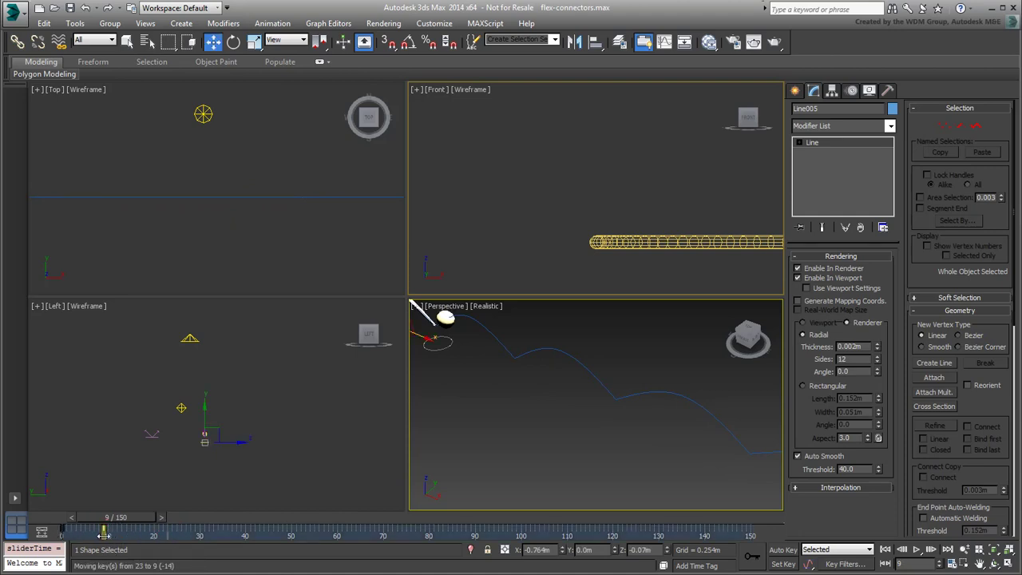
{"action": "left_click_drag", "start_coordinate": [105, 530], "coordinate": [337, 535]}
{"action": "key", "text": "w"}
{"action": "left_click_drag", "start_coordinate": [610, 233], "coordinate": [611, 190]}
{"action": "key", "text": "z"}
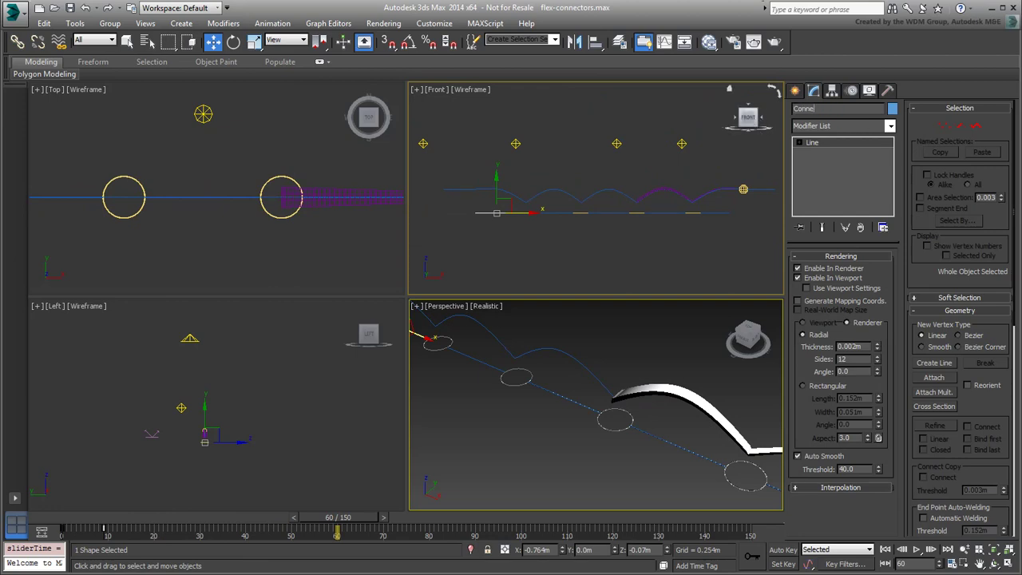
Step: Rename the connector Connector_up_001 and clone two more copies further along the path
{"action": "type", "text": "_001"}
{"action": "left_click_drag", "start_coordinate": [861, 109], "coordinate": [752, 119]}
{"action": "left_click_drag", "start_coordinate": [546, 213], "coordinate": [602, 214], "text": "shift"}
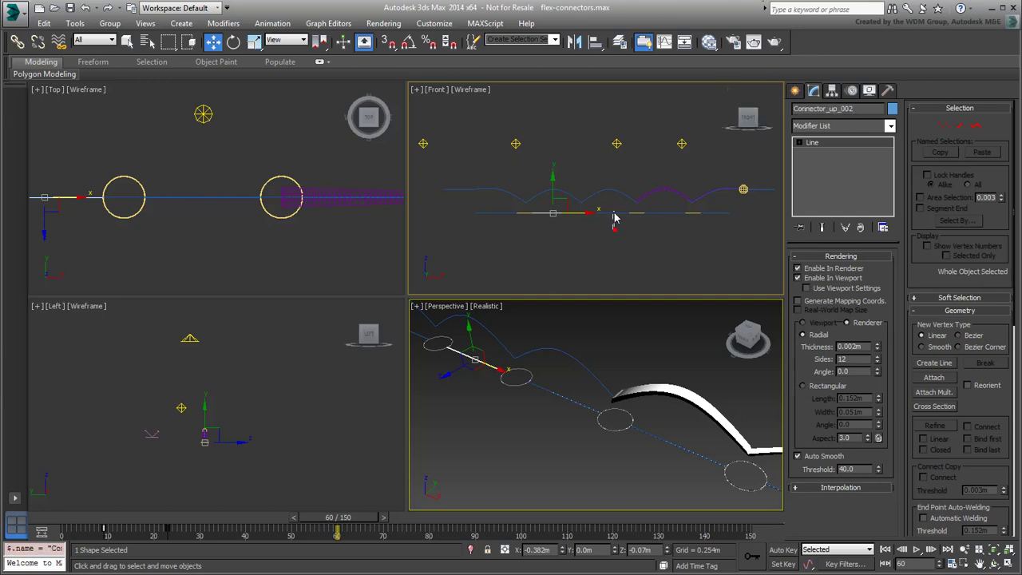
{"action": "left_click_drag", "start_coordinate": [613, 214], "coordinate": [777, 216], "text": "shift"}
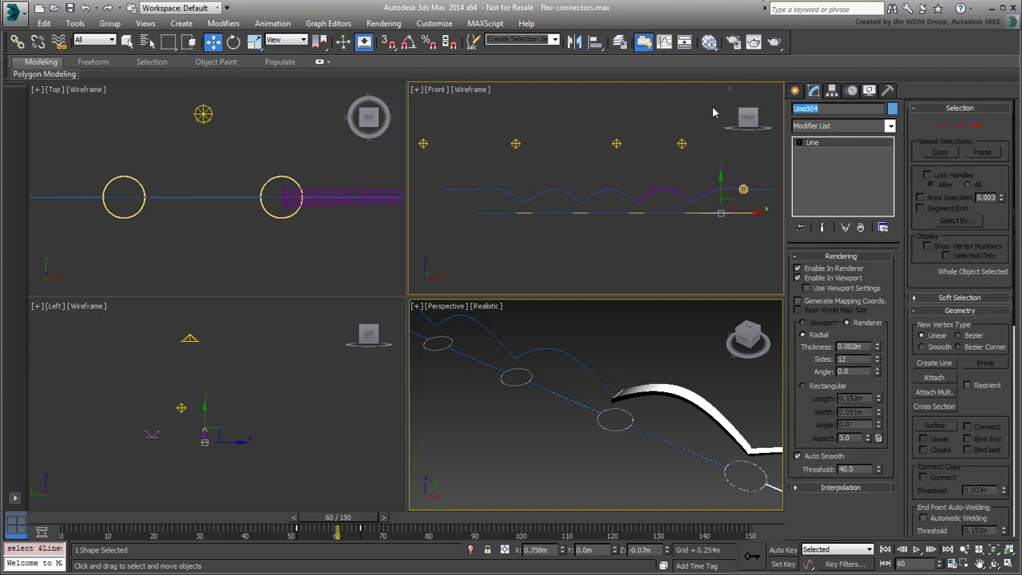
Step: Marquee-select the nine connectors, assign the chosen Slate Material Editor material, then close the editor
{"action": "left_click", "coordinate": [616, 246]}
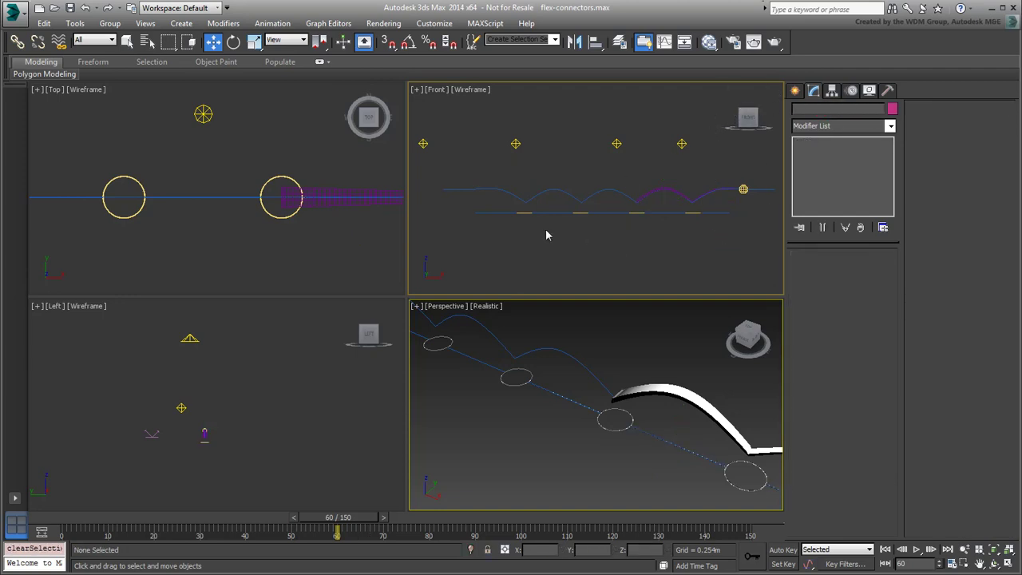
{"action": "left_click_drag", "start_coordinate": [611, 229], "coordinate": [459, 215]}
{"action": "left_click", "coordinate": [709, 41]}
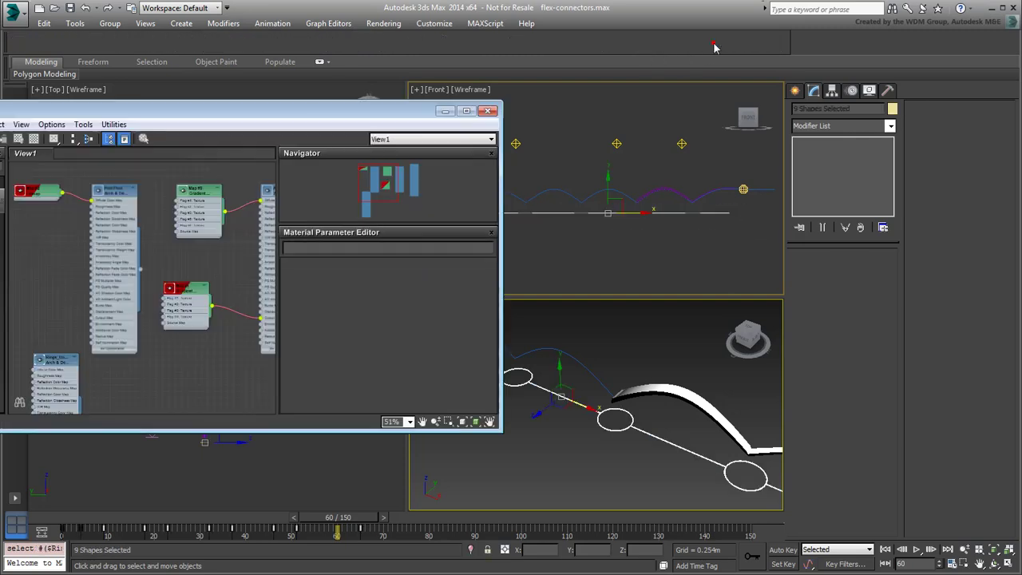
{"action": "scroll", "coordinate": [159, 345], "scroll_direction": "up", "scroll_amount": 2}
{"action": "middle_click_drag", "start_coordinate": [159, 345], "coordinate": [167, 283]}
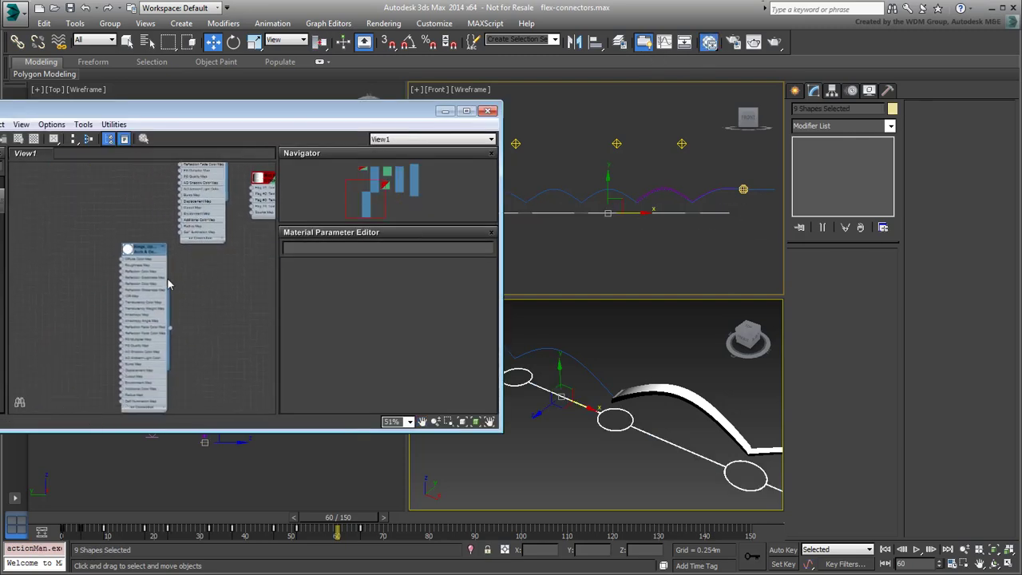
{"action": "left_click", "coordinate": [141, 252]}
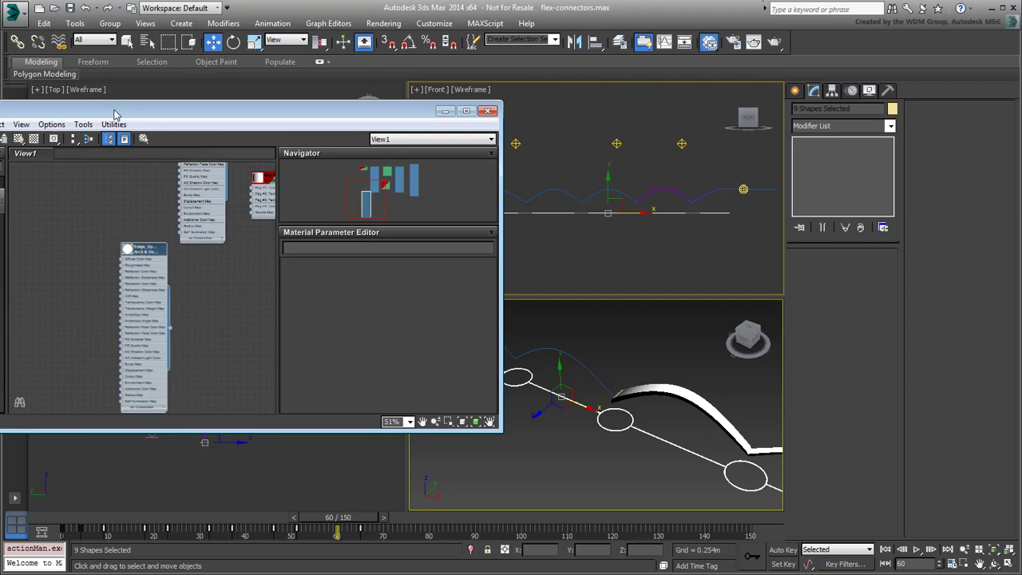
{"action": "left_click_drag", "start_coordinate": [115, 114], "coordinate": [233, 107]}
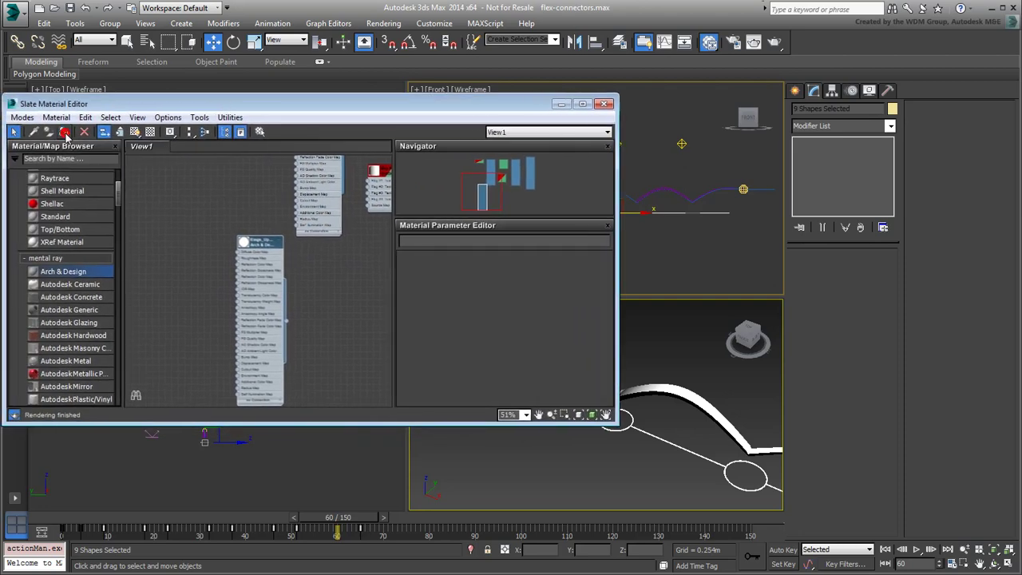
{"action": "left_click", "coordinate": [604, 105]}
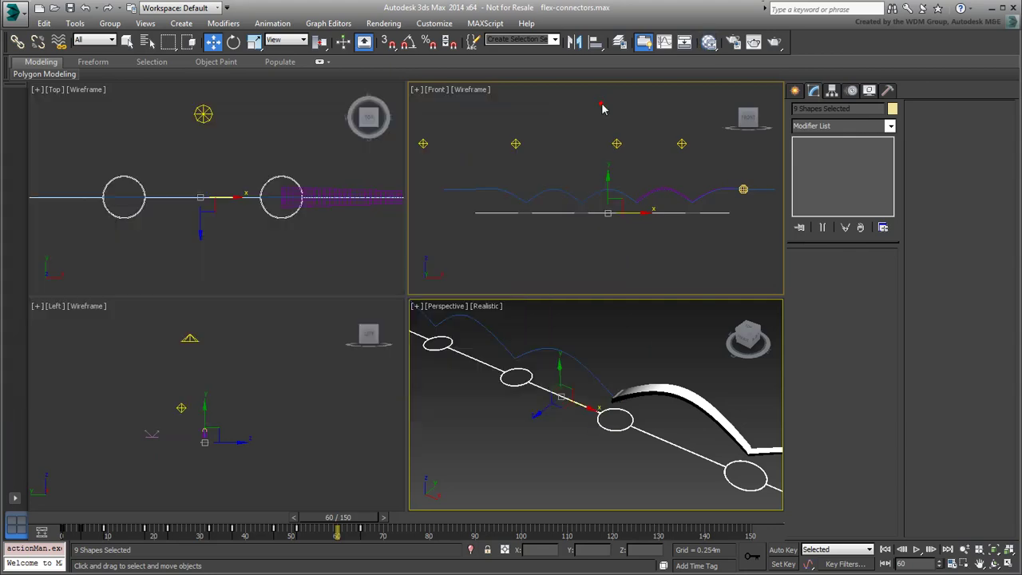
Step: Unhide all hidden objects, including the pool water plane
{"action": "left_click", "coordinate": [693, 357]}
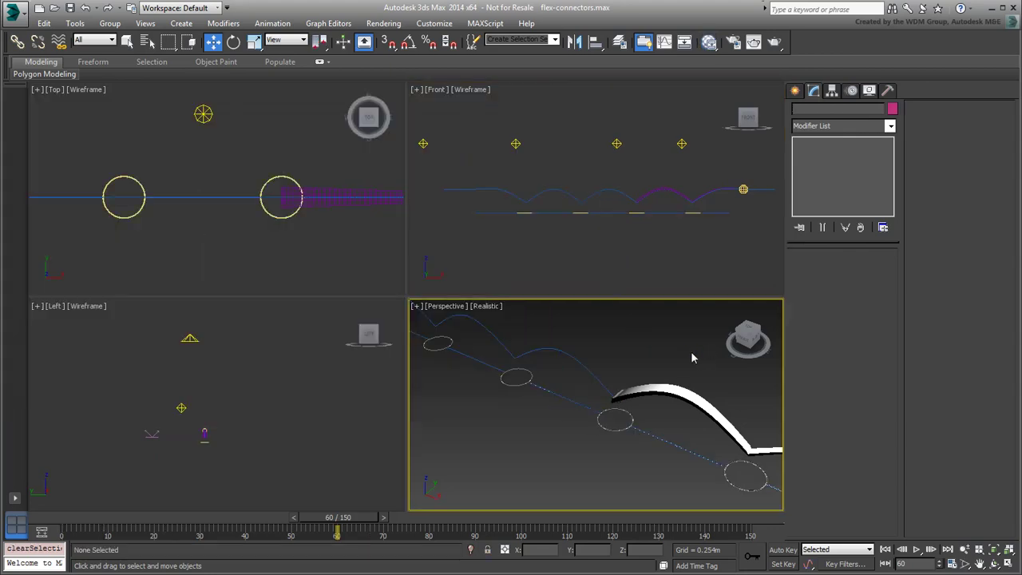
{"action": "right_click", "coordinate": [692, 357]}
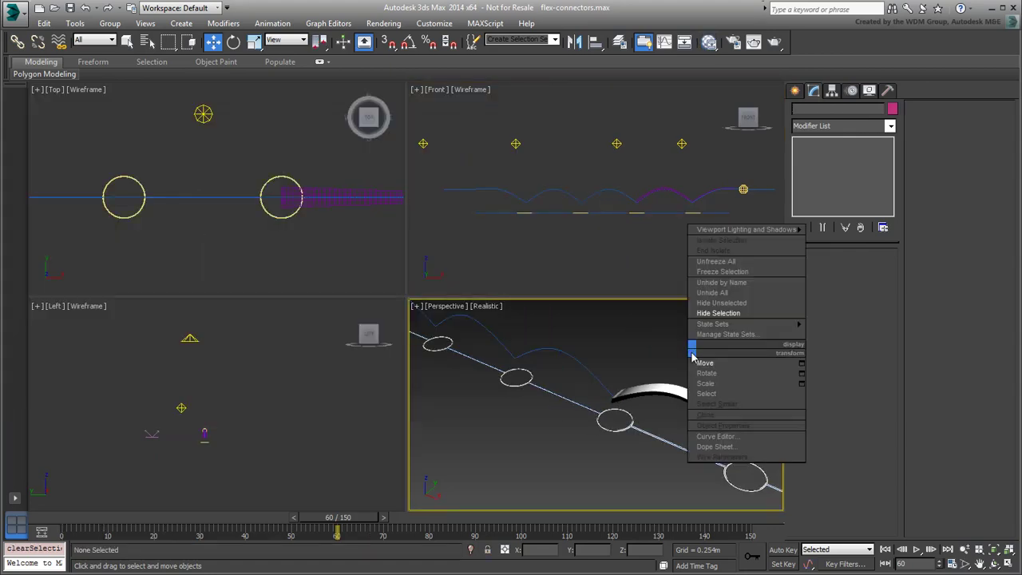
{"action": "left_click", "coordinate": [702, 297]}
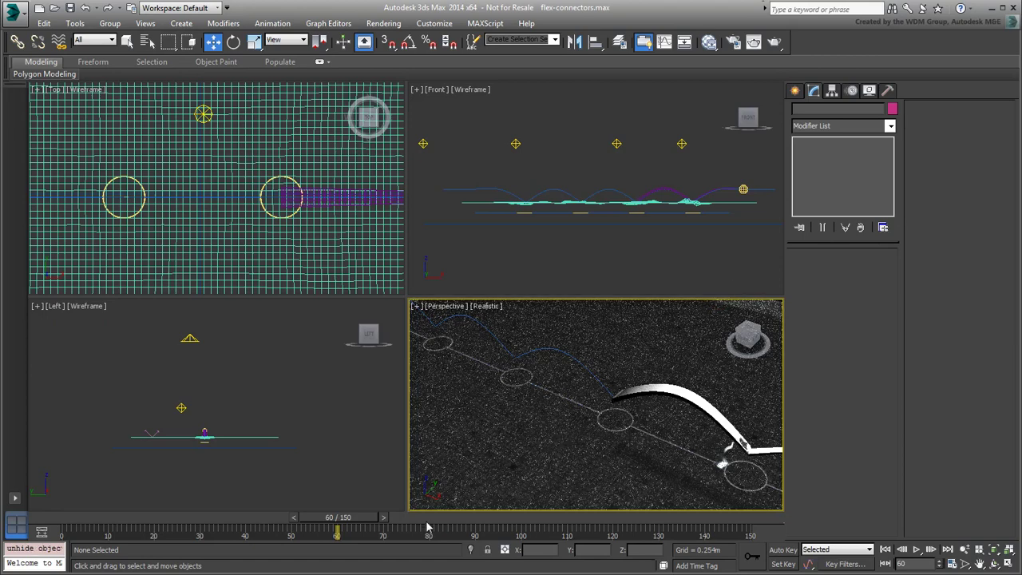
Step: Test-render the Perspective view at frame 55, then marquee-select the nine ring shapes
{"action": "left_click_drag", "start_coordinate": [350, 523], "coordinate": [327, 523]}
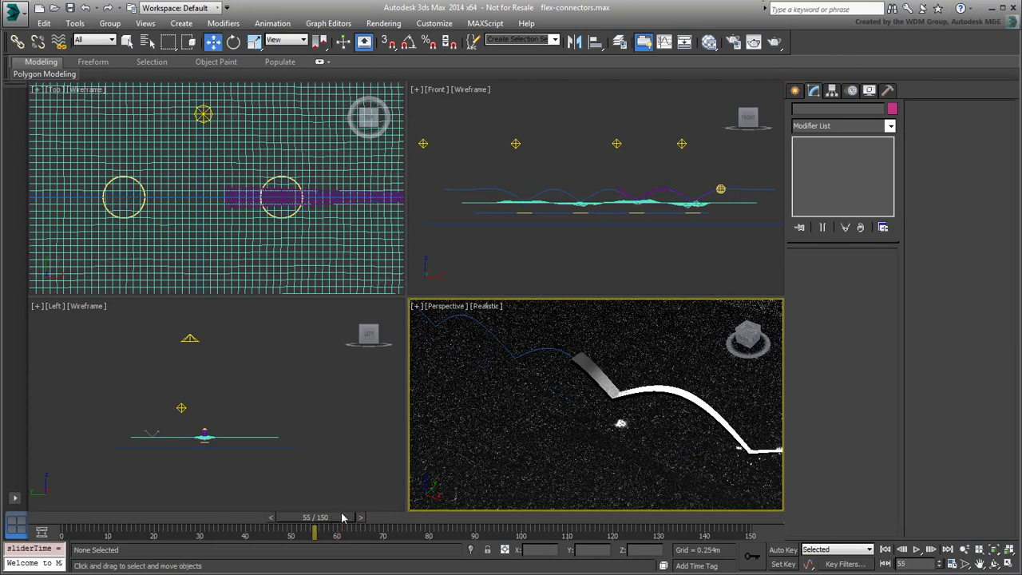
{"action": "left_click", "coordinate": [774, 43]}
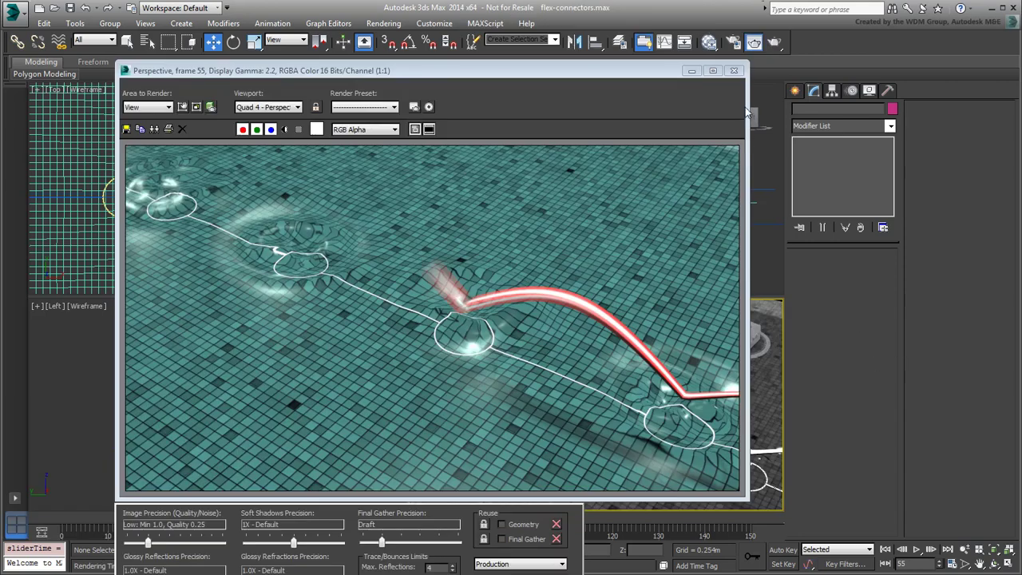
{"action": "left_click", "coordinate": [734, 70]}
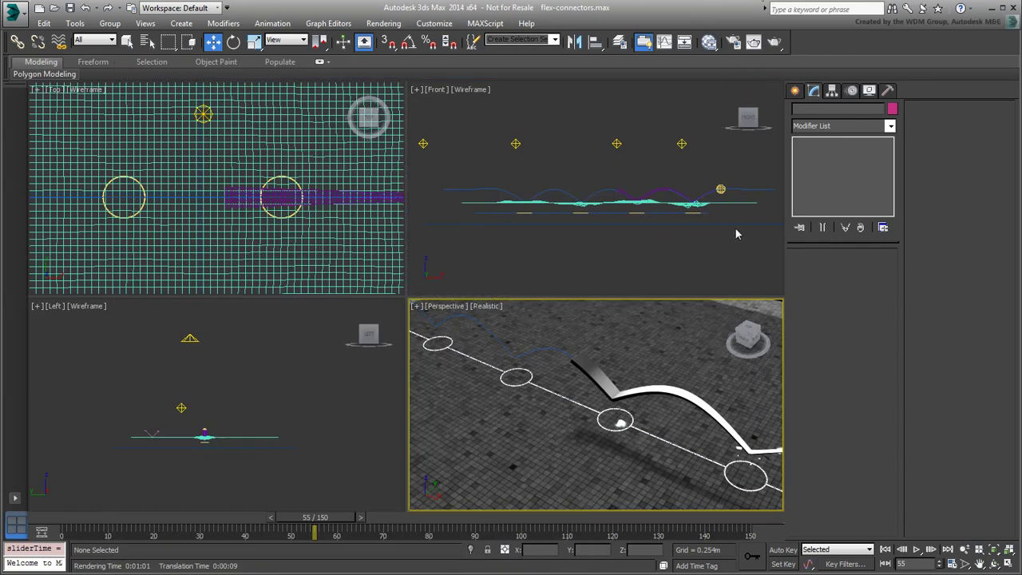
{"action": "left_click_drag", "start_coordinate": [720, 213], "coordinate": [463, 218]}
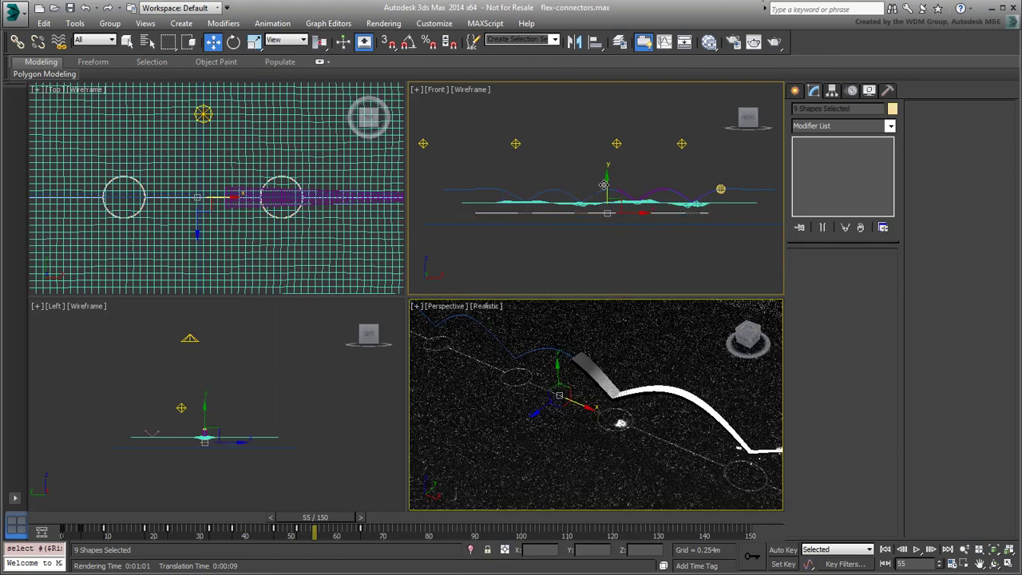
Step: Add nine instanced ring copies just below the originals and lower Pool Floor to Z -0.201m
{"action": "left_click_drag", "start_coordinate": [606, 185], "coordinate": [606, 206]}
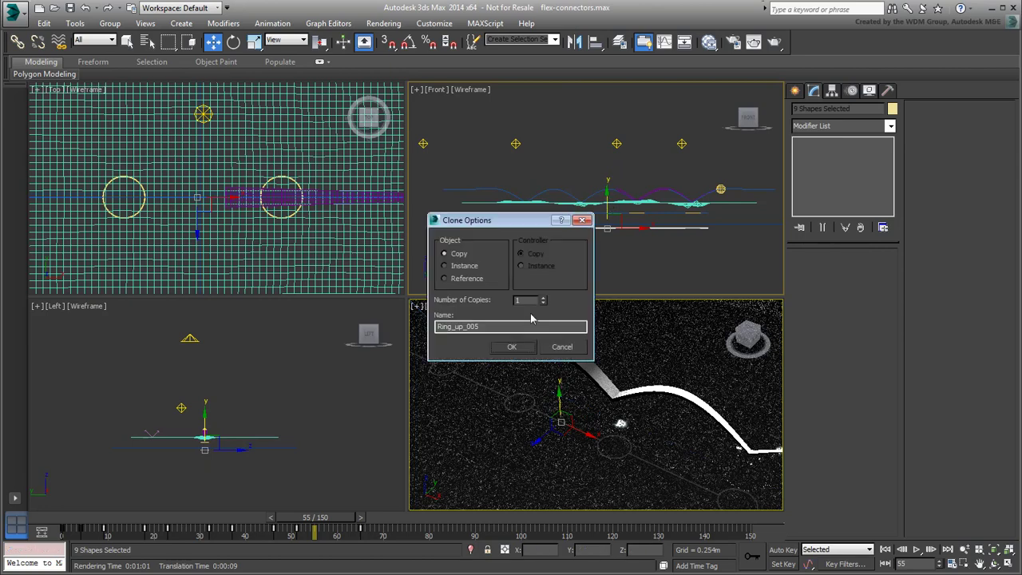
{"action": "left_click", "coordinate": [463, 266]}
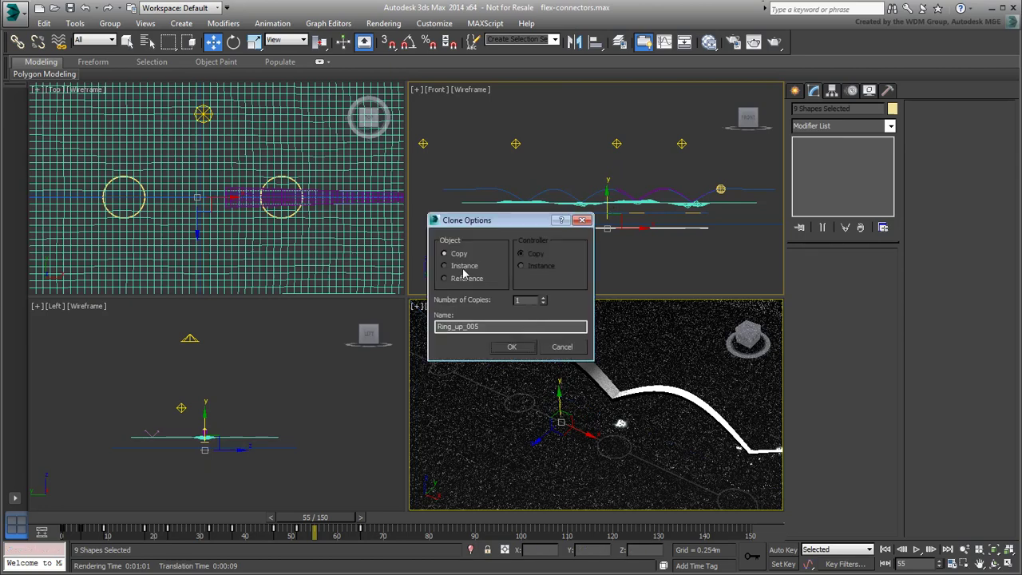
{"action": "left_click", "coordinate": [512, 346]}
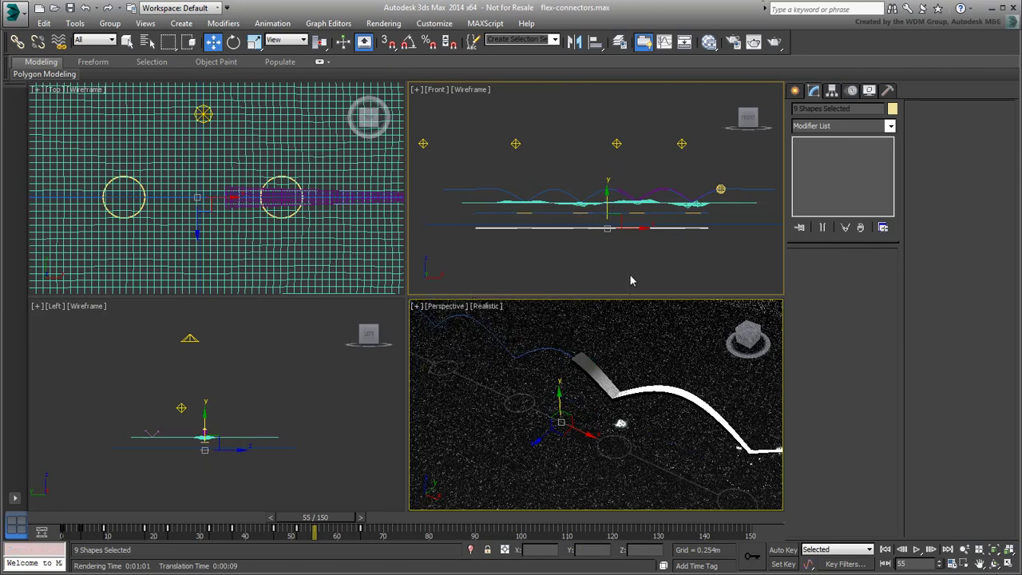
{"action": "left_click", "coordinate": [742, 228]}
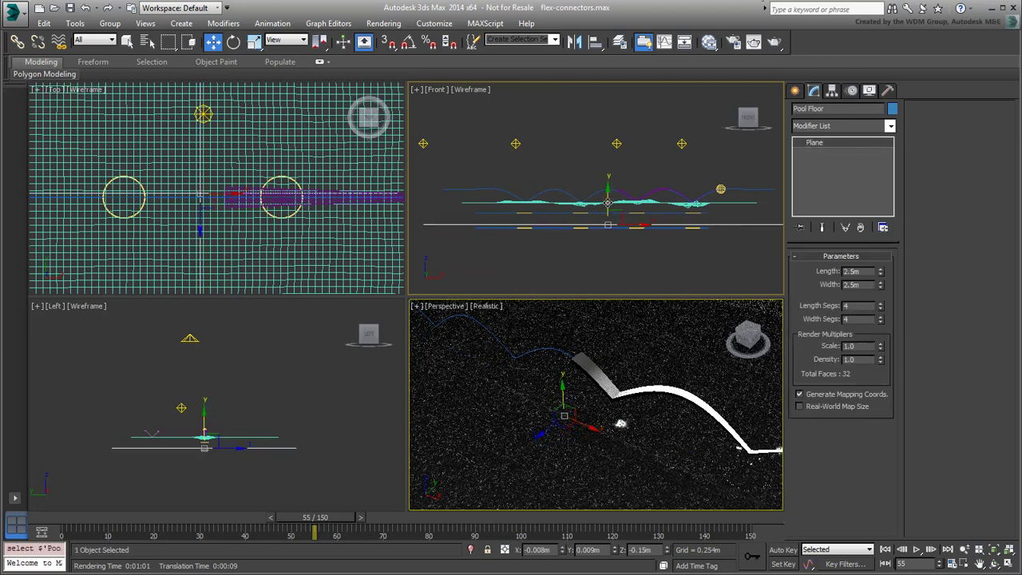
{"action": "left_click_drag", "start_coordinate": [607, 205], "coordinate": [607, 195]}
Step: Turn off Propagate Materials to Instances in the Slate Material Editor options
{"action": "left_click", "coordinate": [708, 42]}
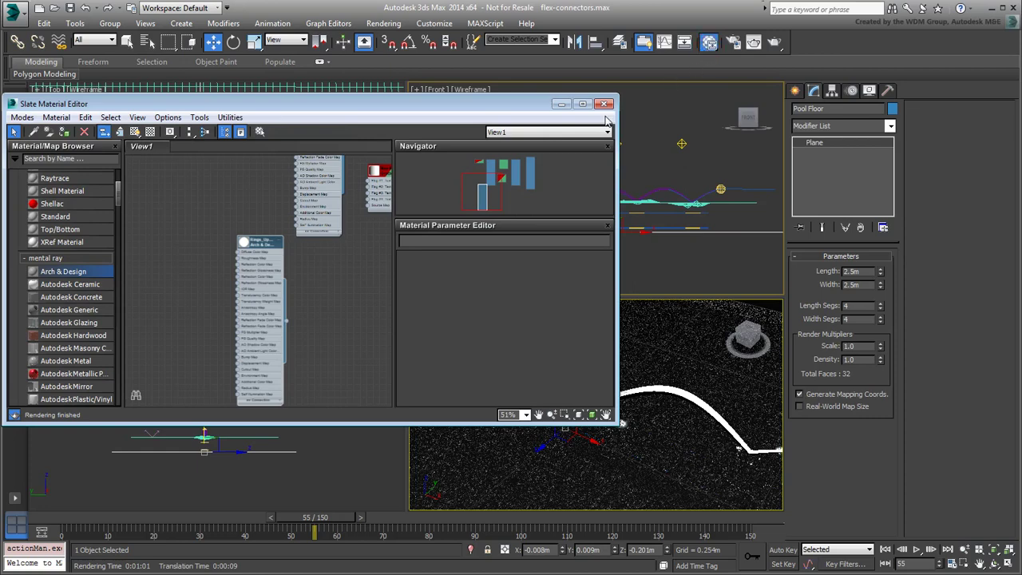
{"action": "left_click", "coordinate": [168, 118]}
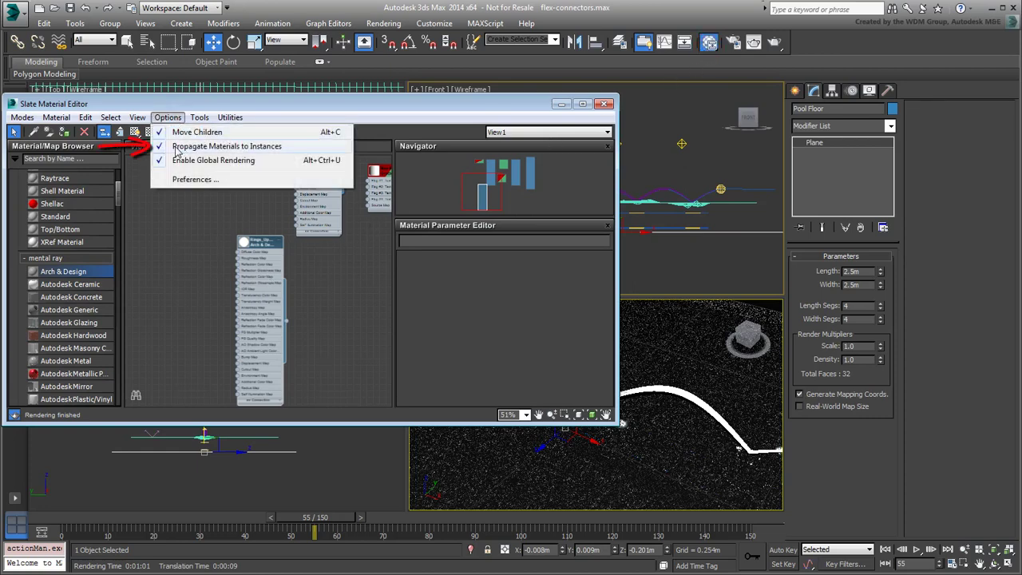
{"action": "left_click", "coordinate": [176, 148]}
{"action": "left_click", "coordinate": [174, 118]}
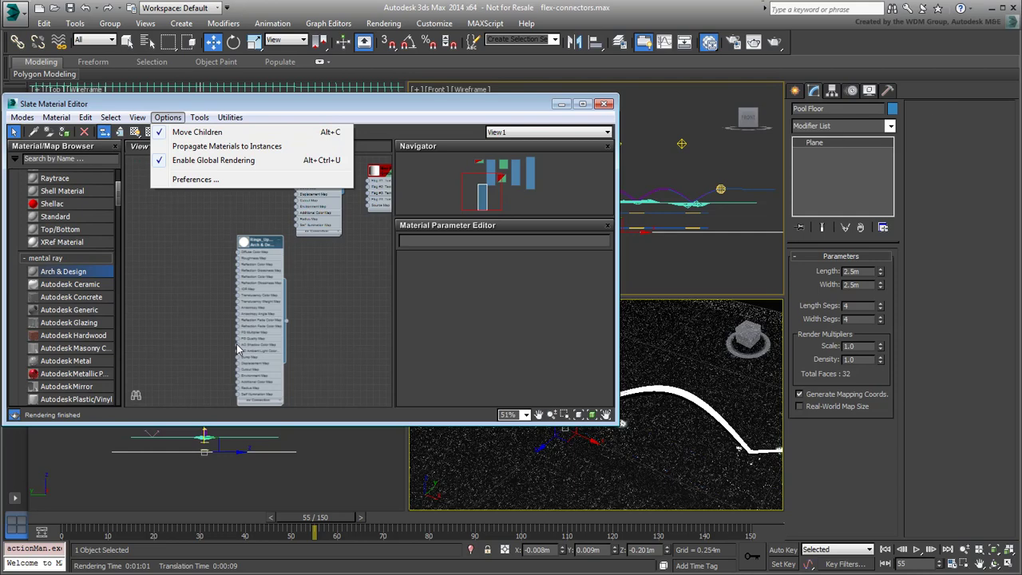
{"action": "left_click", "coordinate": [265, 244]}
Step: Duplicate the ring material as a new material named Rings_Lower with luminance 2.0
{"action": "left_click_drag", "start_coordinate": [265, 244], "coordinate": [173, 242], "text": "shift"}
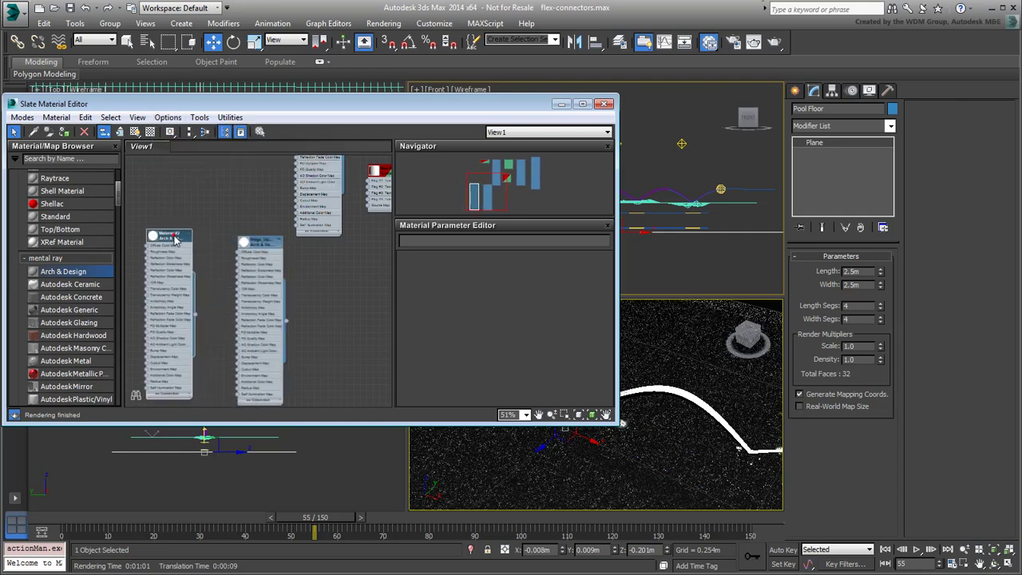
{"action": "double_click", "coordinate": [175, 240]}
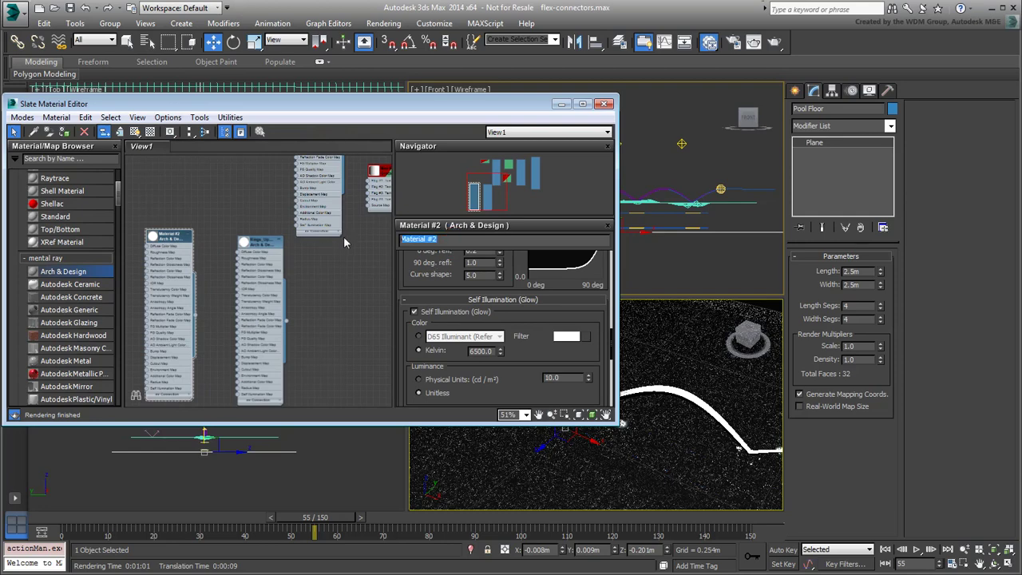
{"action": "type", "text": "Rings_Lower"}
{"action": "key", "text": "Return"}
{"action": "double_click", "coordinate": [566, 378]}
{"action": "type", "text": "2"}
{"action": "key", "text": "Return"}
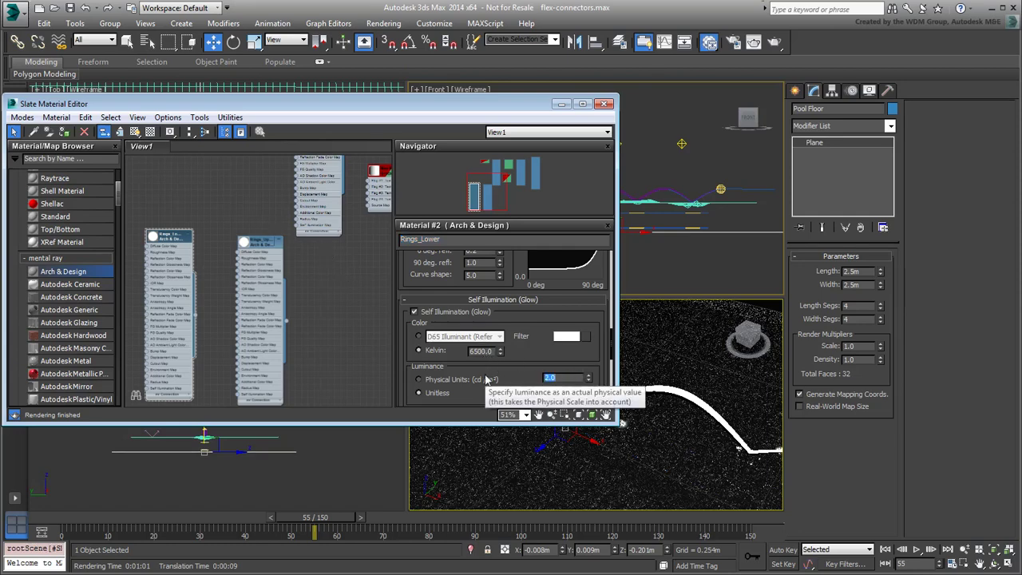
Step: Assign Rings_Lower to the nine lower ring shapes
{"action": "left_click_drag", "start_coordinate": [521, 108], "coordinate": [332, 100]}
{"action": "left_click_drag", "start_coordinate": [725, 227], "coordinate": [457, 231]}
{"action": "left_click_drag", "start_coordinate": [279, 106], "coordinate": [443, 123]}
{"action": "left_click_drag", "start_coordinate": [143, 252], "coordinate": [153, 253]}
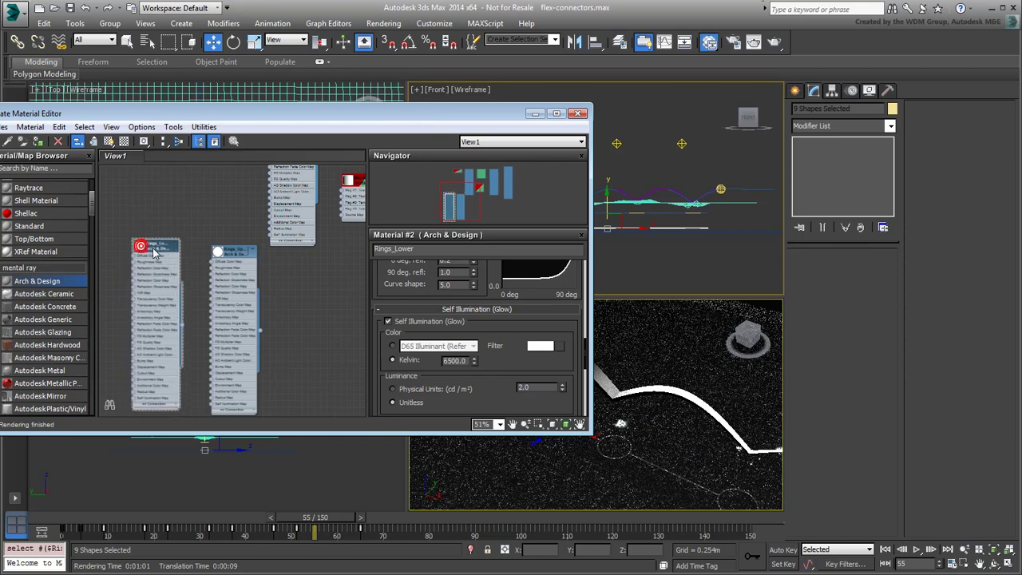
{"action": "left_click_drag", "start_coordinate": [23, 114], "coordinate": [95, 115]}
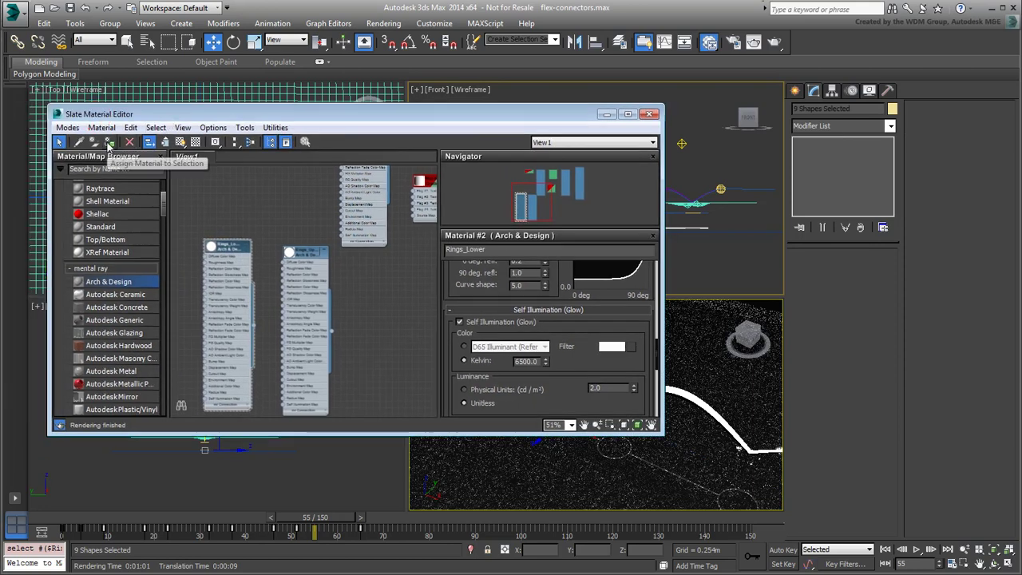
{"action": "left_click", "coordinate": [109, 142]}
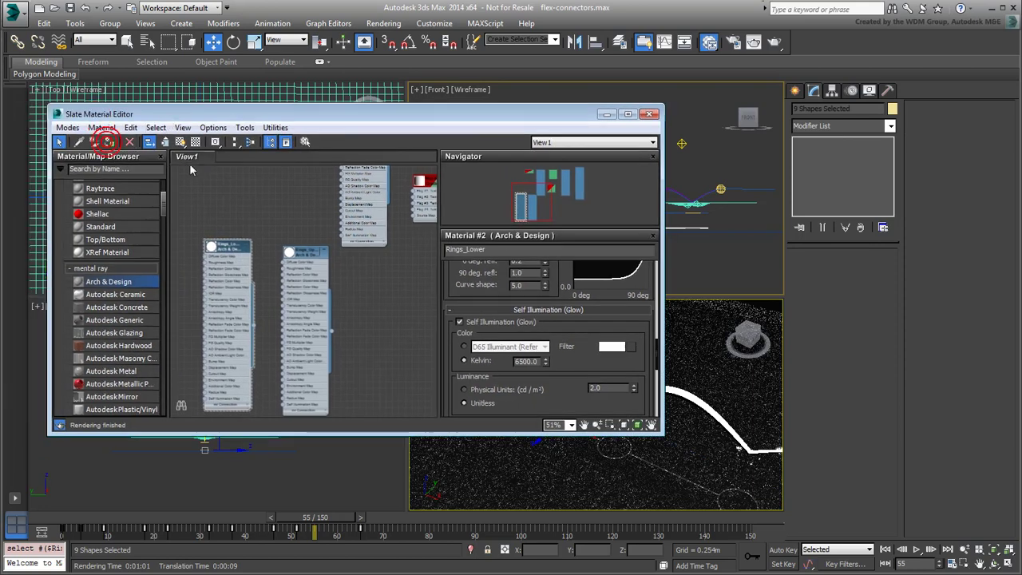
{"action": "left_click", "coordinate": [651, 116]}
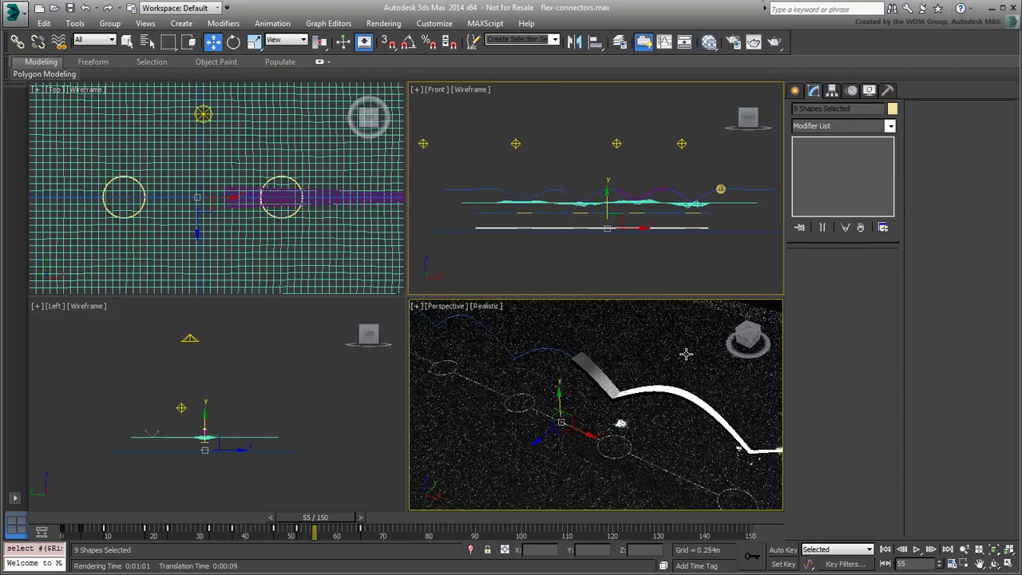
Step: Render frame 55 to compare the dimmer lower rings, then pan the Top view beyond the pool
{"action": "left_click", "coordinate": [775, 42]}
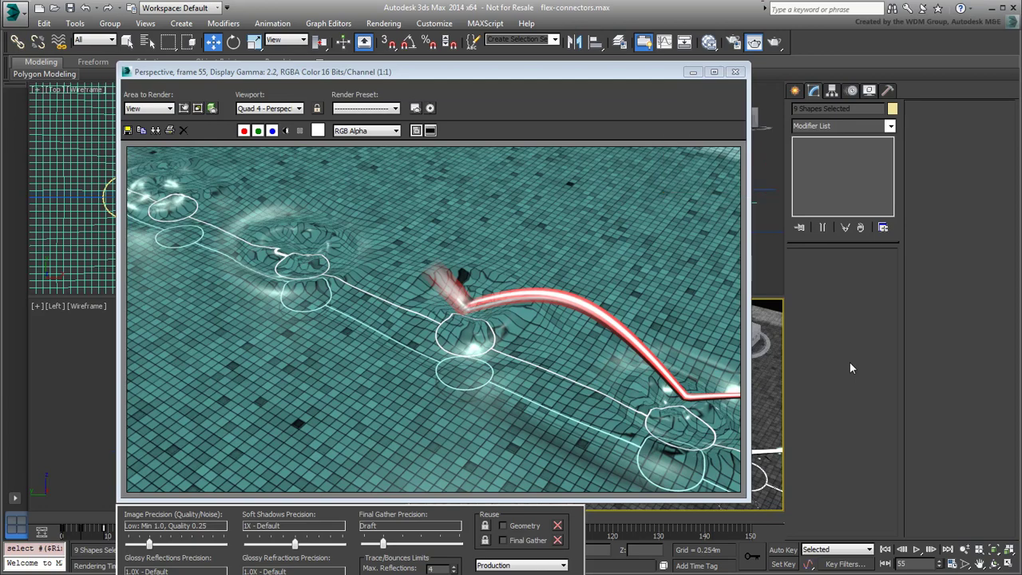
{"action": "left_click", "coordinate": [735, 71]}
{"action": "left_click", "coordinate": [227, 194]}
{"action": "middle_click_drag", "start_coordinate": [226, 194], "coordinate": [208, 268]}
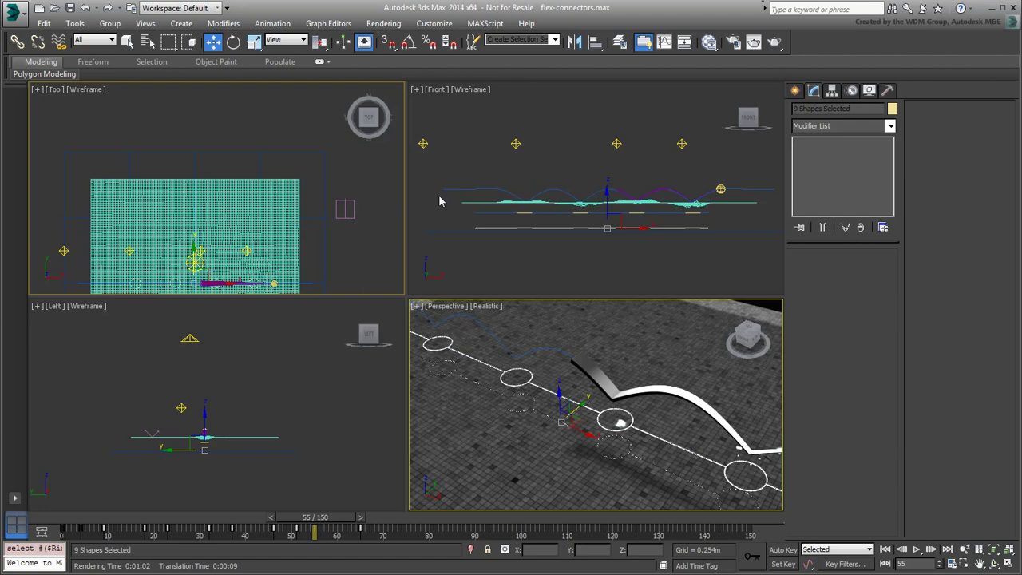
Step: Create a 0.441m by 2.011m plane beyond the pool's top edge in the Top view
{"action": "left_click", "coordinate": [796, 91]}
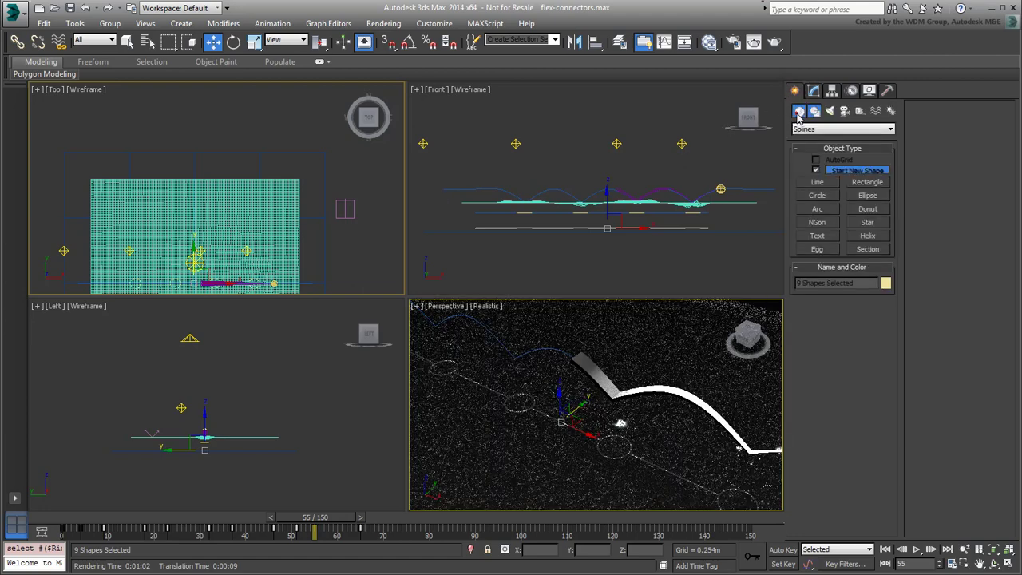
{"action": "left_click", "coordinate": [798, 111]}
{"action": "left_click", "coordinate": [867, 226]}
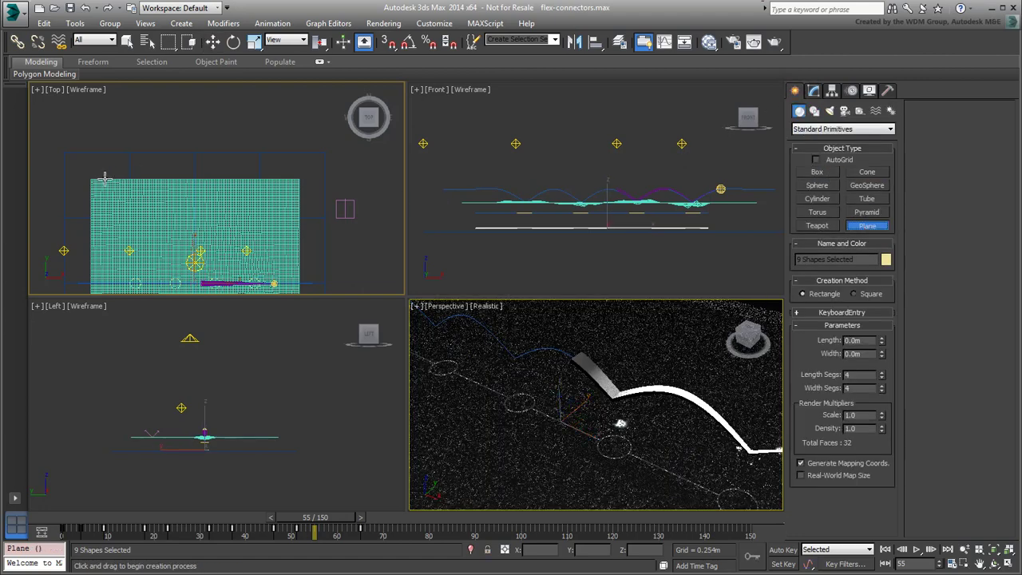
{"action": "left_click_drag", "start_coordinate": [90, 178], "coordinate": [301, 132]}
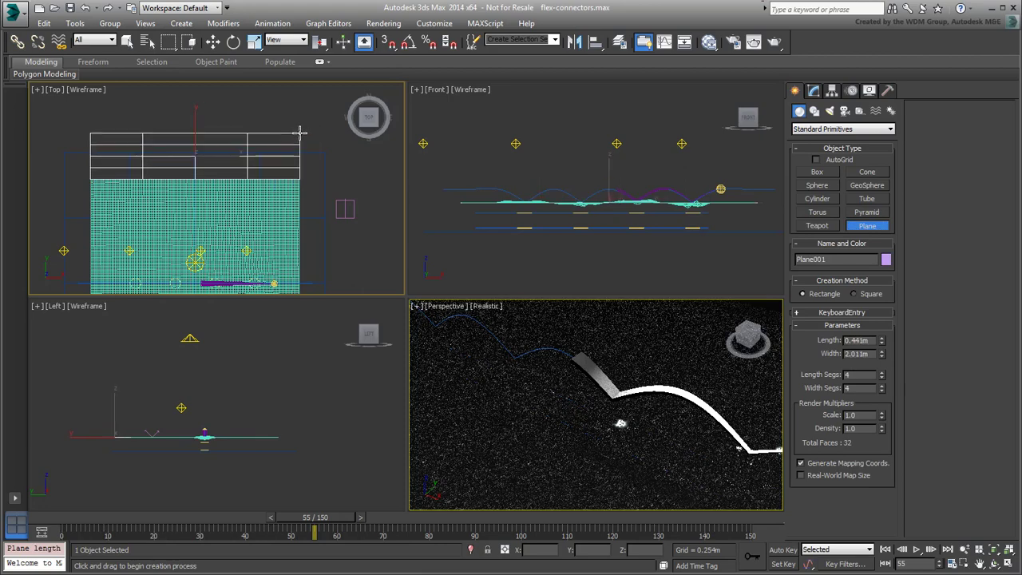
Step: Apply the existing Arch & Design material to the new plane
{"action": "left_click", "coordinate": [709, 41]}
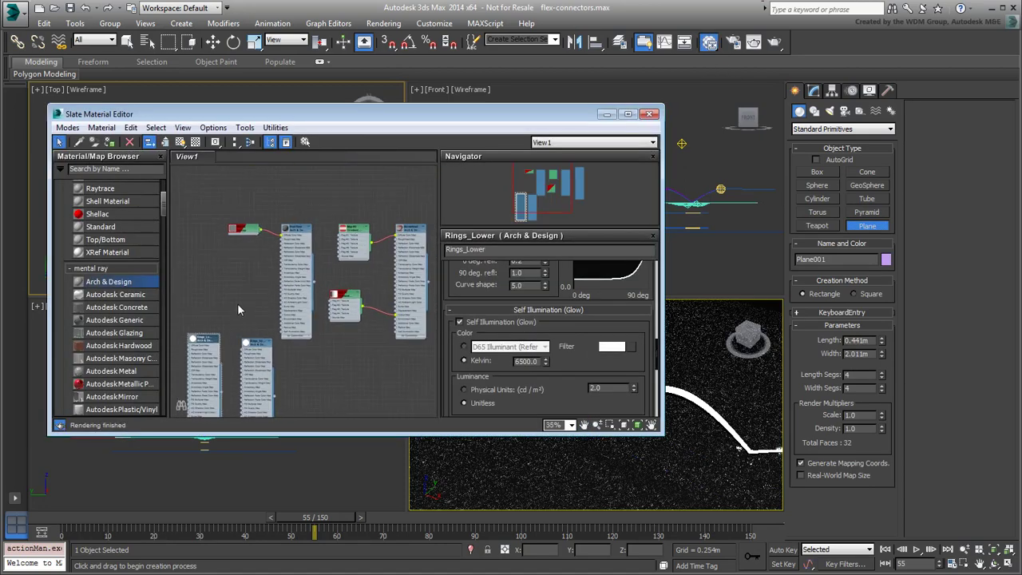
{"action": "middle_click_drag", "start_coordinate": [240, 306], "coordinate": [112, 317]}
{"action": "left_click", "coordinate": [106, 142]}
{"action": "left_click", "coordinate": [650, 116]}
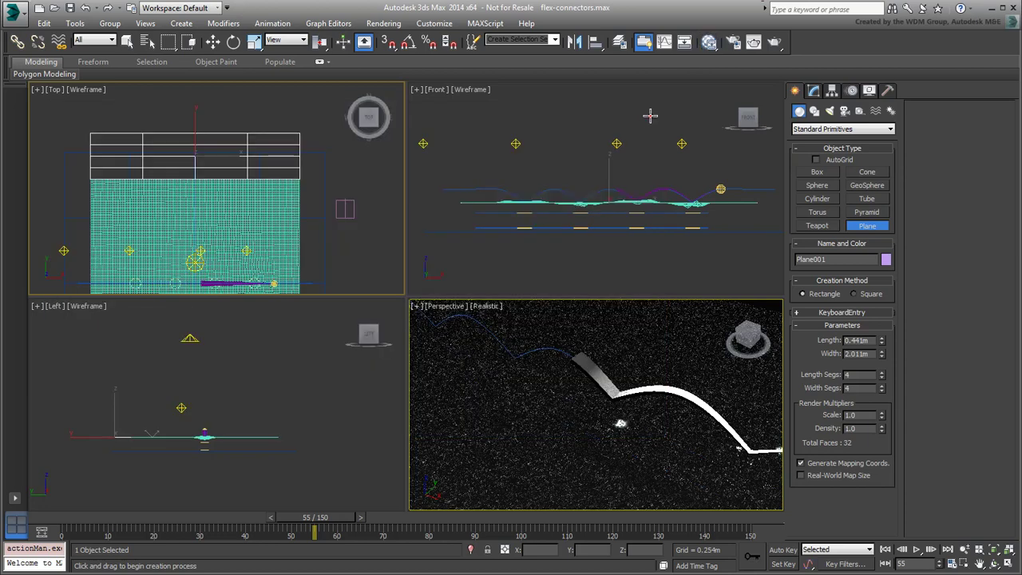
{"action": "left_click", "coordinate": [621, 377]}
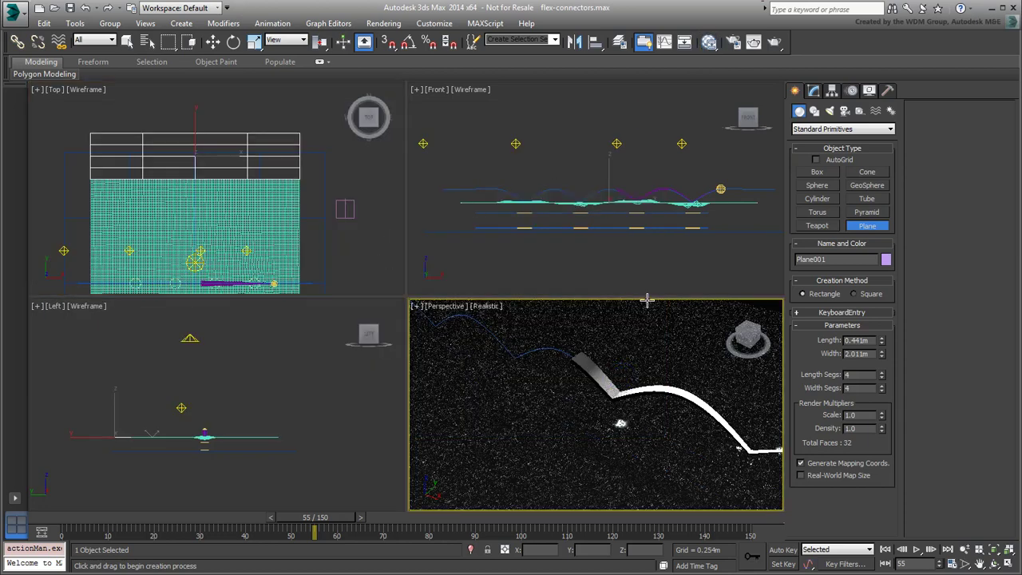
Step: Render frame 55 of the Perspective view including the new Plane001
{"action": "left_click", "coordinate": [773, 42]}
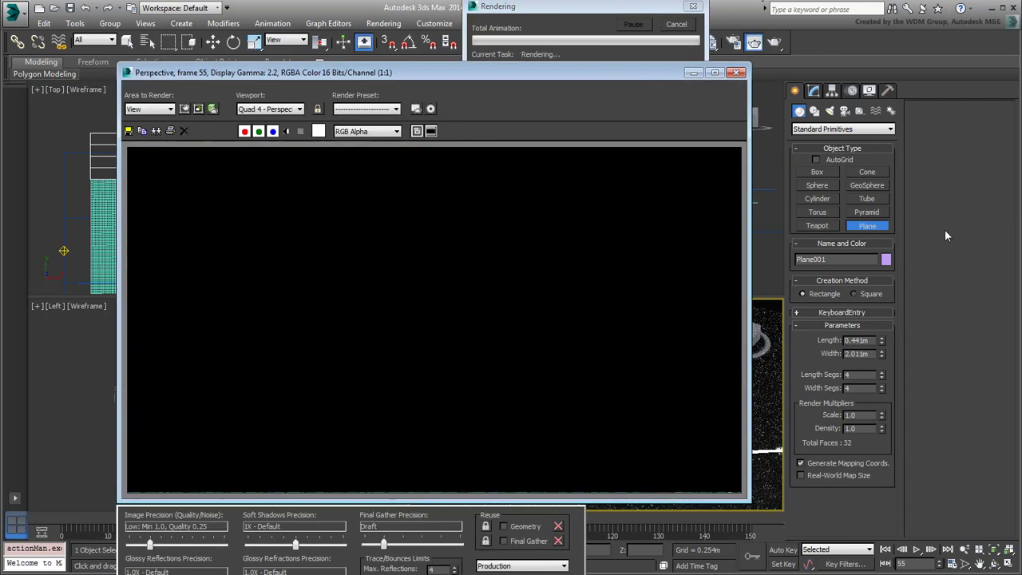